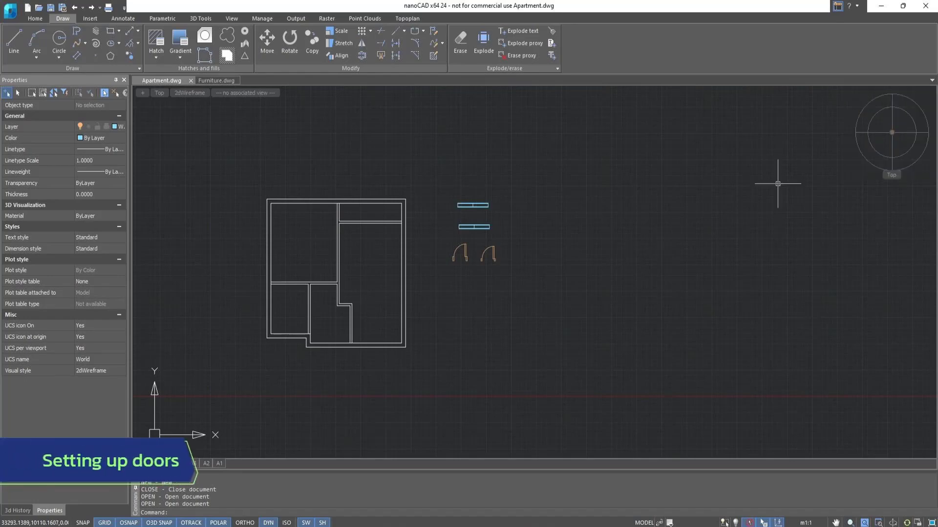
# Mirror the larger door block about a vertical line through its hinge corner, erasing the source object.
pyautogui.scroll(5, 481, 247)
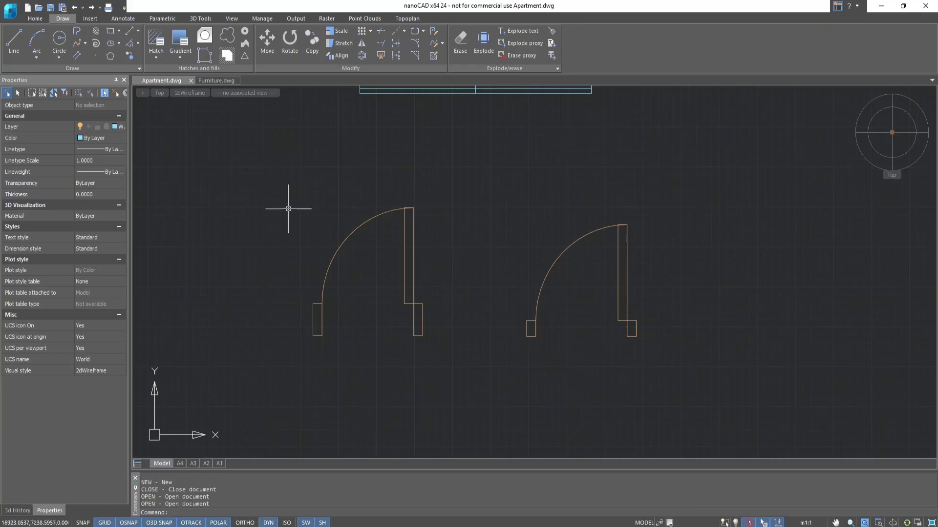
pyautogui.click(38, 19)
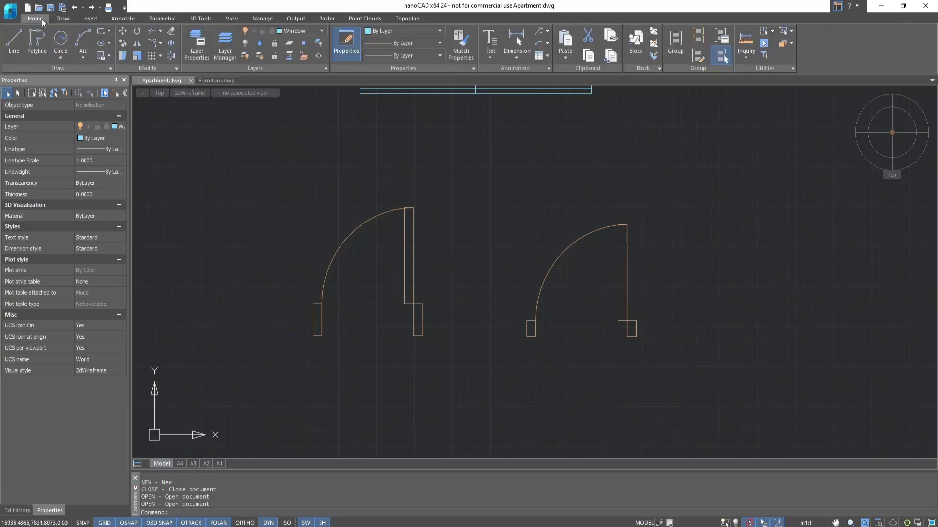
pyautogui.click(137, 47)
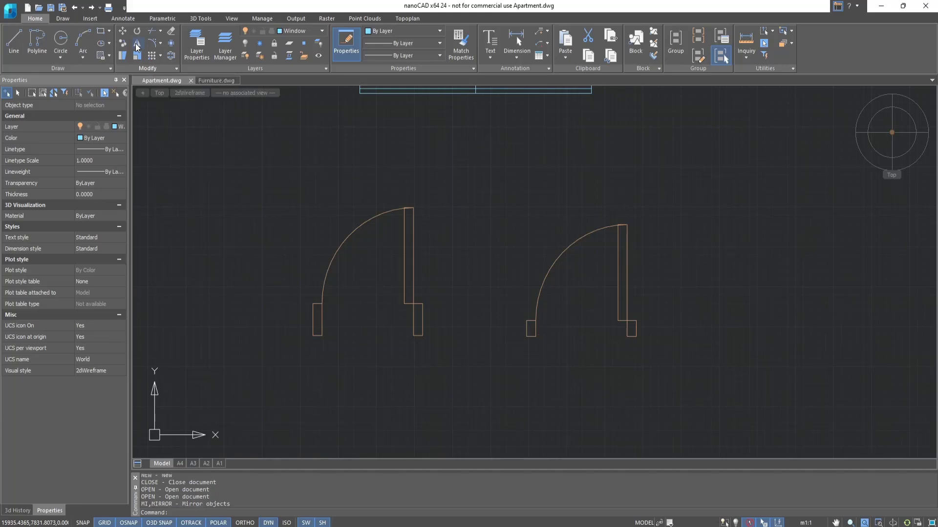
pyautogui.click(407, 298)
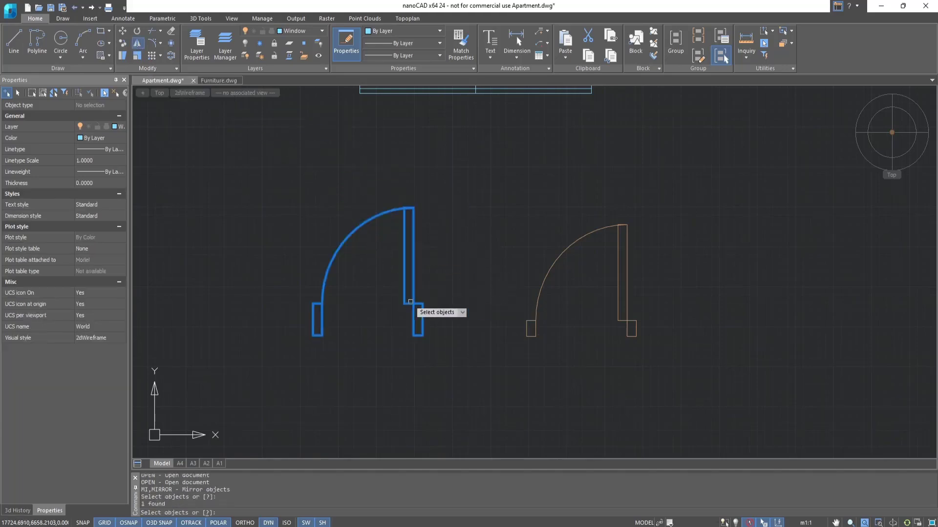
pyautogui.press('Return')
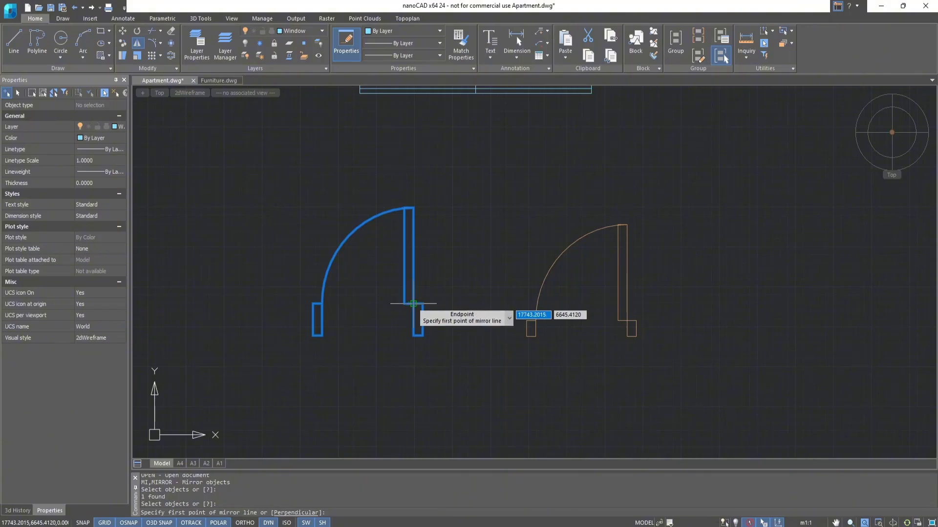
pyautogui.click(413, 303)
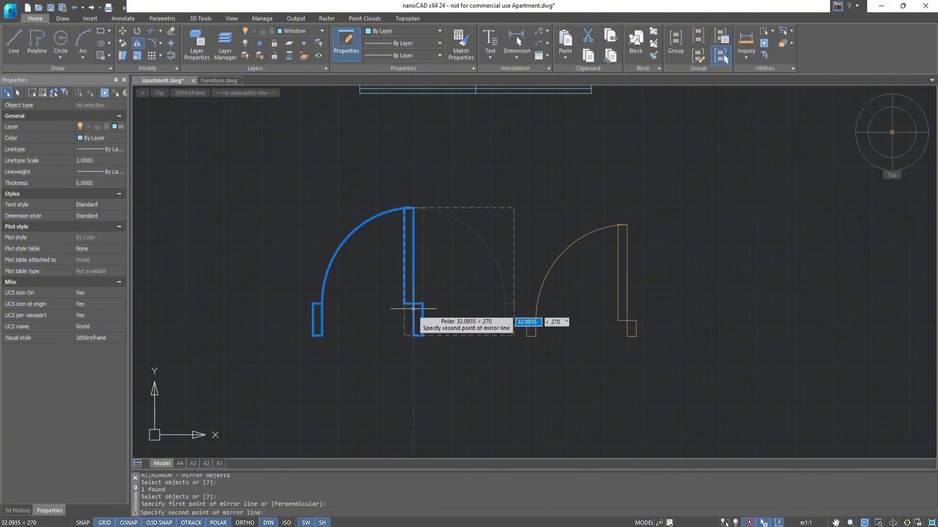
pyautogui.click(414, 361)
pyautogui.click(432, 386)
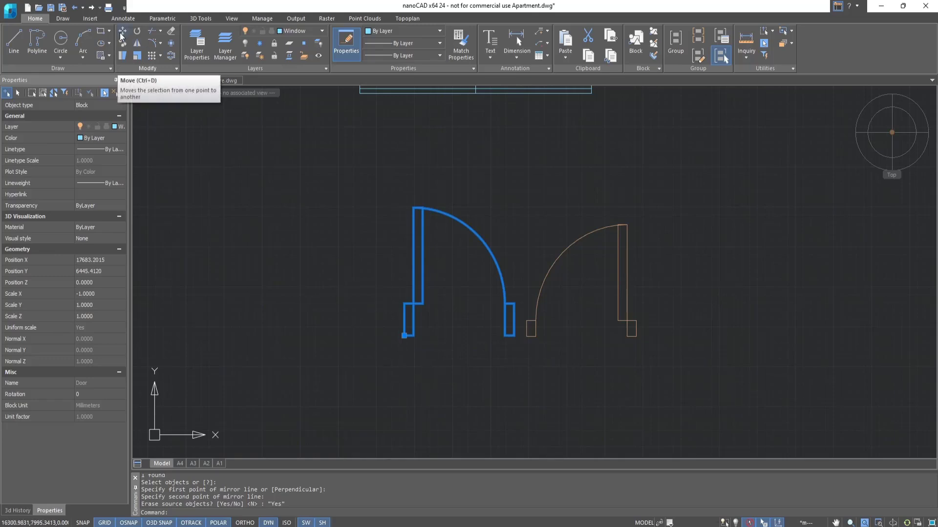
# Move the mirrored door by its lower-right corner to the hallway's lower-right inner corner at the bottom exterior wall.
pyautogui.click(122, 31)
pyautogui.click(514, 336)
pyautogui.scroll(-3, 514, 336)
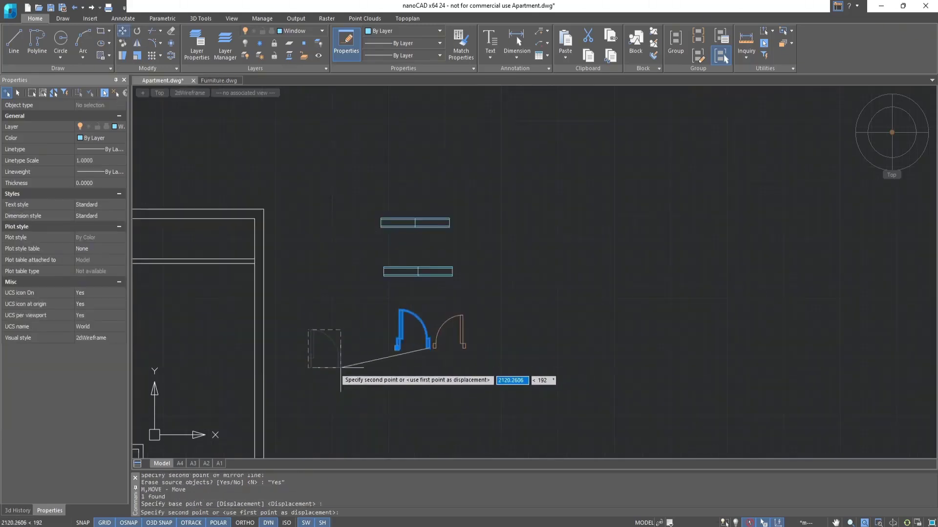
pyautogui.moveTo(345, 386); pyautogui.dragTo(572, 174, button='middle')
pyautogui.click(383, 332)
pyautogui.scroll(4, 384, 332)
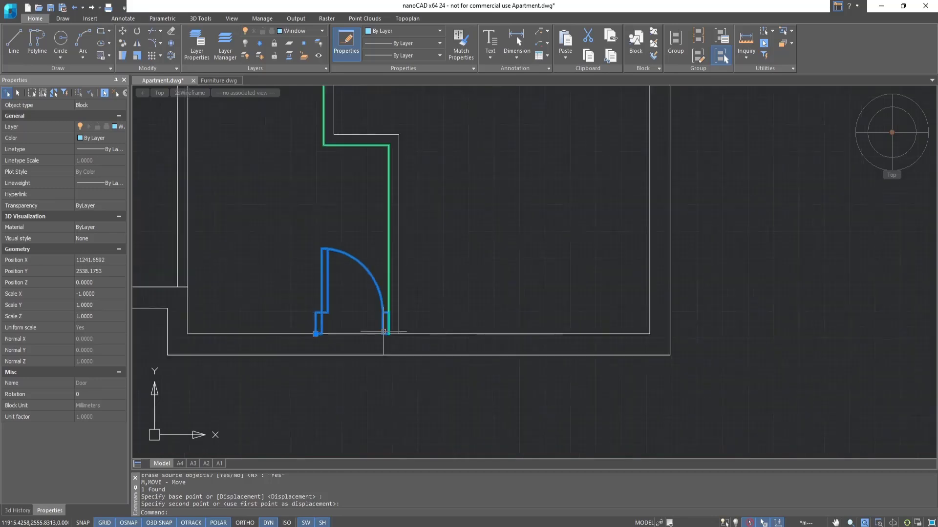
# Rotate the entrance door 180° about its lower-left corner so it sits within the bottom exterior wall.
pyautogui.moveTo(383, 333); pyautogui.dragTo(473, 334, button='middle')
pyautogui.click(137, 33)
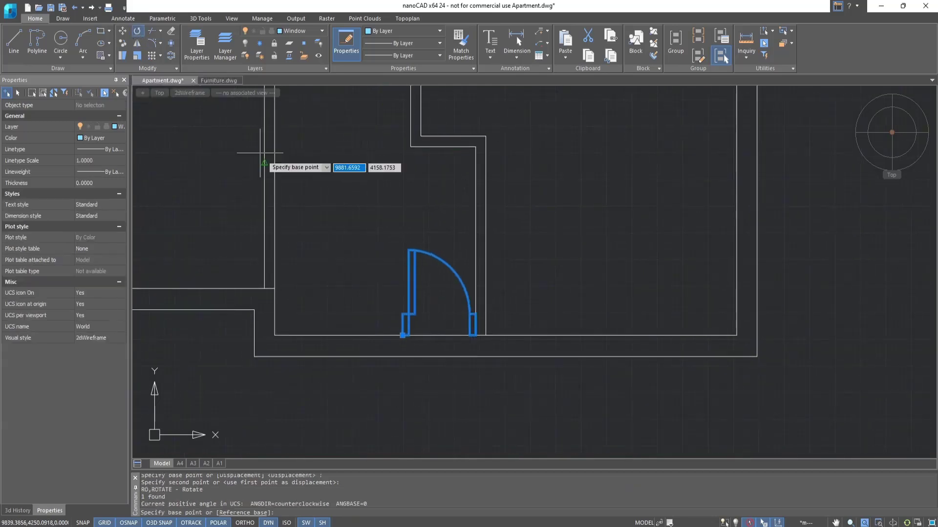
pyautogui.click(403, 336)
pyautogui.click(337, 335)
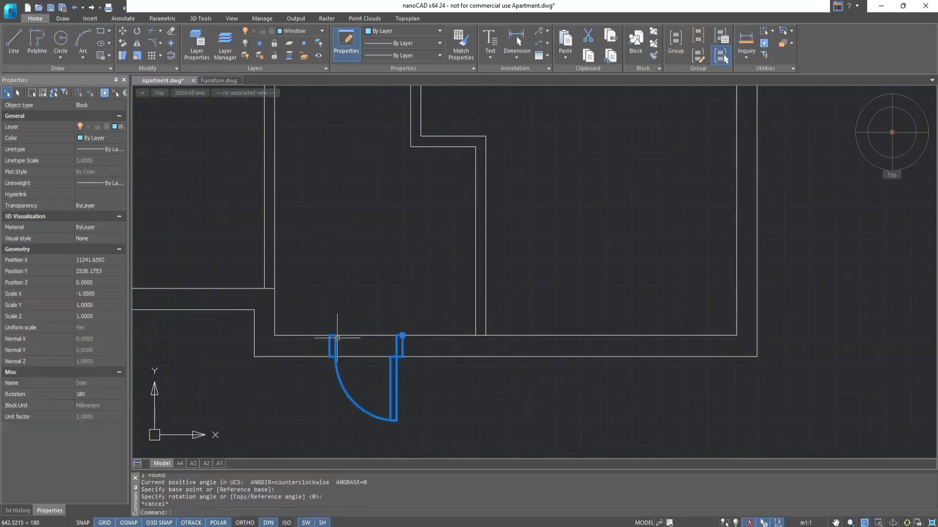
pyautogui.press('Escape')
# Copy the smaller door block three times, placing one each in the lower-left, upper-left and large right-hand rooms.
pyautogui.scroll(-3, 812, 176)
pyautogui.moveTo(812, 176); pyautogui.dragTo(724, 315, button='middle')
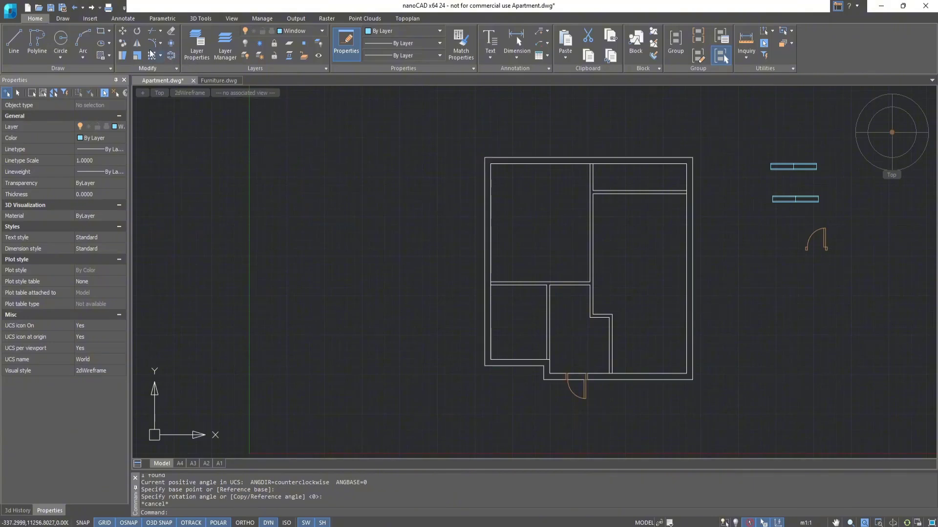
pyautogui.click(128, 42)
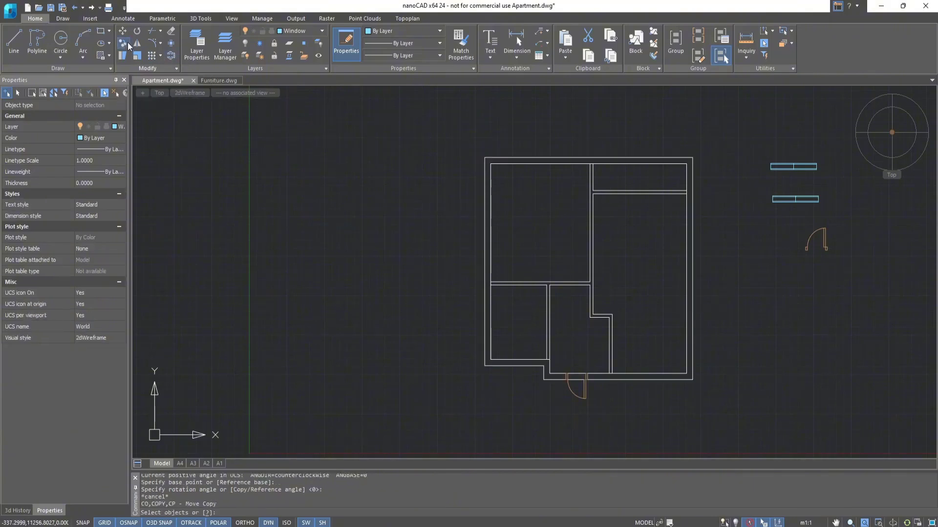
pyautogui.click(826, 237)
pyautogui.press('Return')
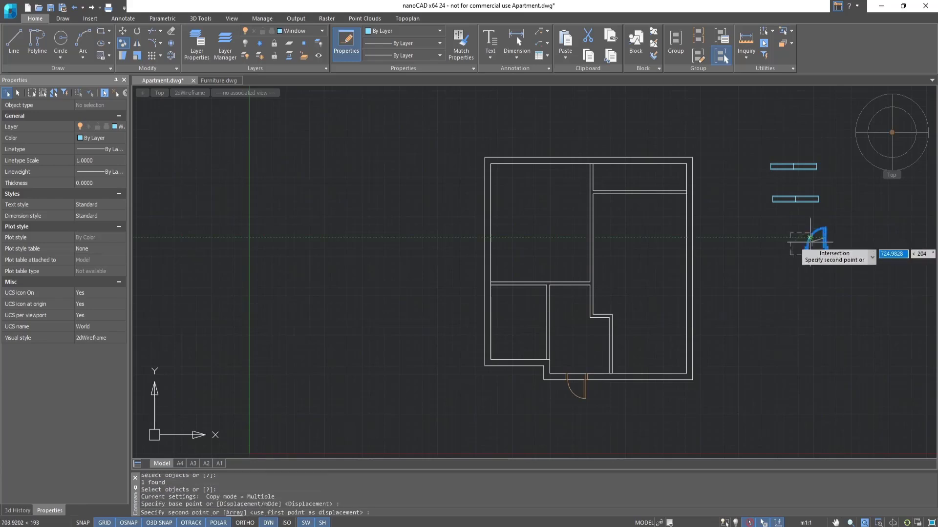
pyautogui.click(825, 238)
pyautogui.click(536, 321)
pyautogui.click(575, 264)
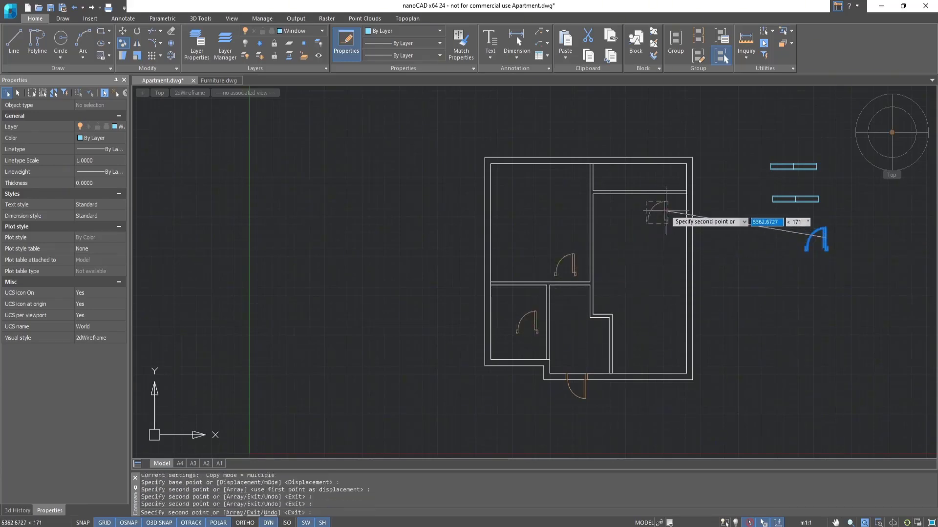
pyautogui.click(666, 211)
pyautogui.press('Escape')
pyautogui.press('Escape')
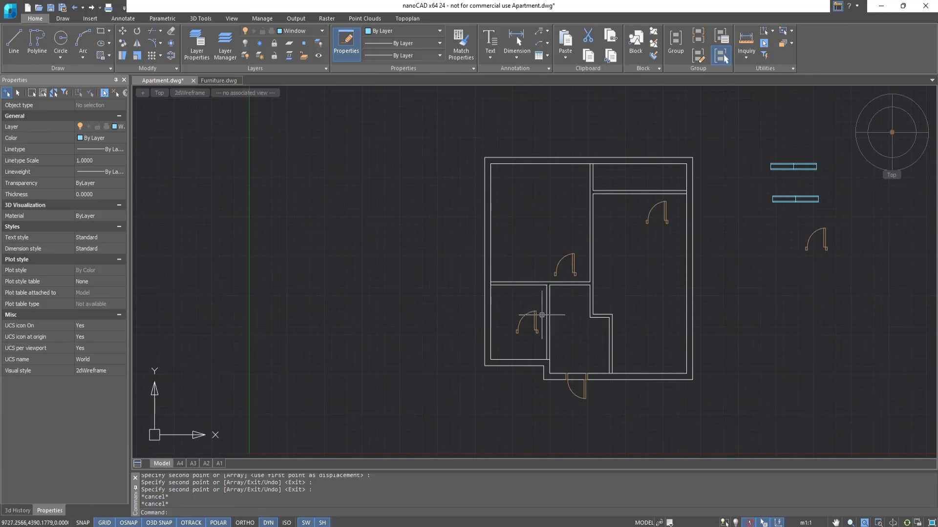
# Rotate the door in the lower-left room to 270° about its hinge corner.
pyautogui.scroll(5, 540, 313)
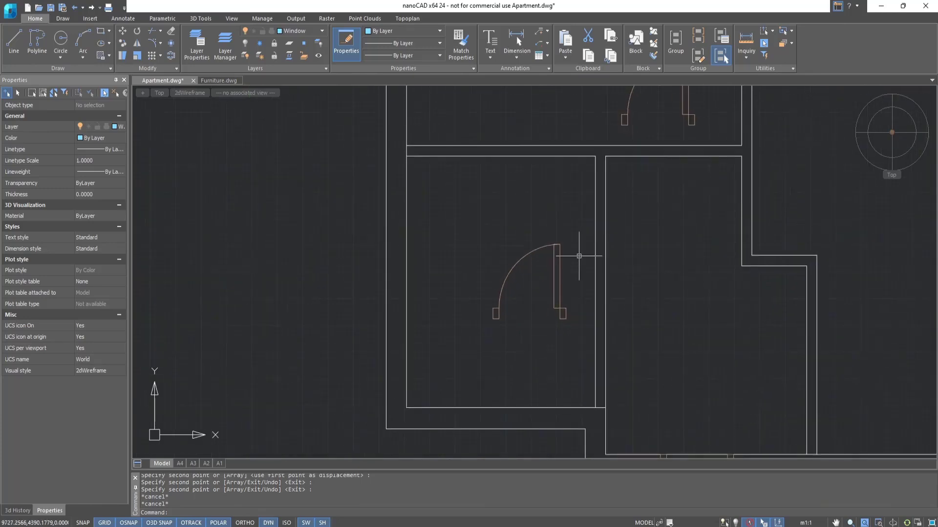
pyautogui.write('ro')
pyautogui.press('Return')
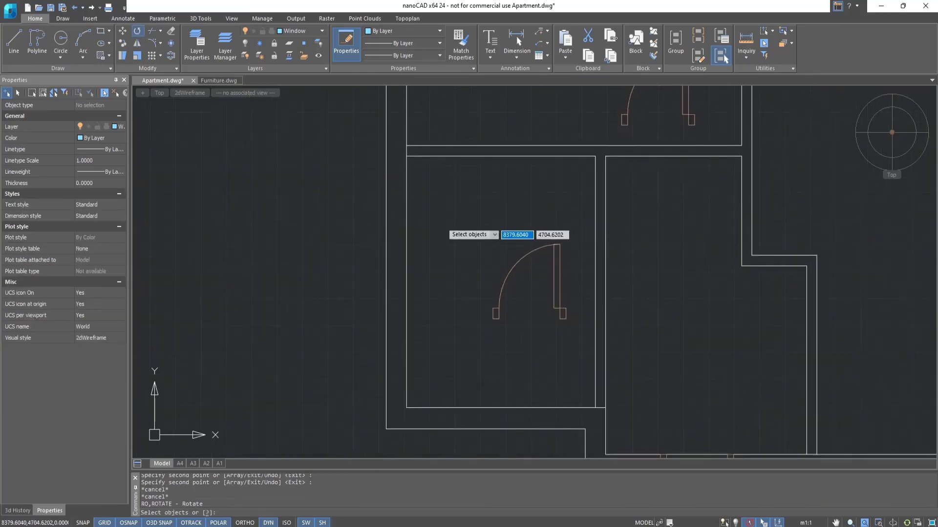
pyautogui.click(559, 308)
pyautogui.press('Return')
pyautogui.click(558, 309)
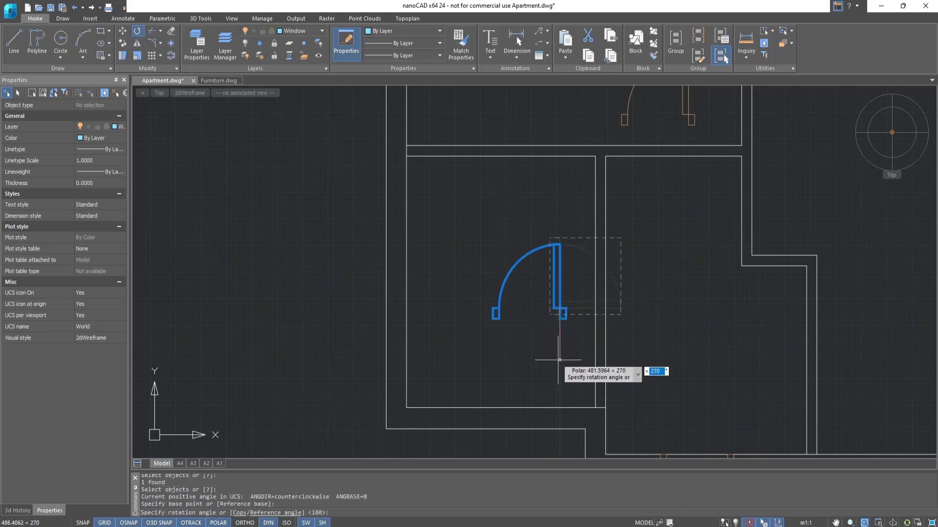
pyautogui.click(556, 351)
# Move the rotated door by its lower-left corner into the vertical partition between the lower-left room and the hallway.
pyautogui.click(122, 31)
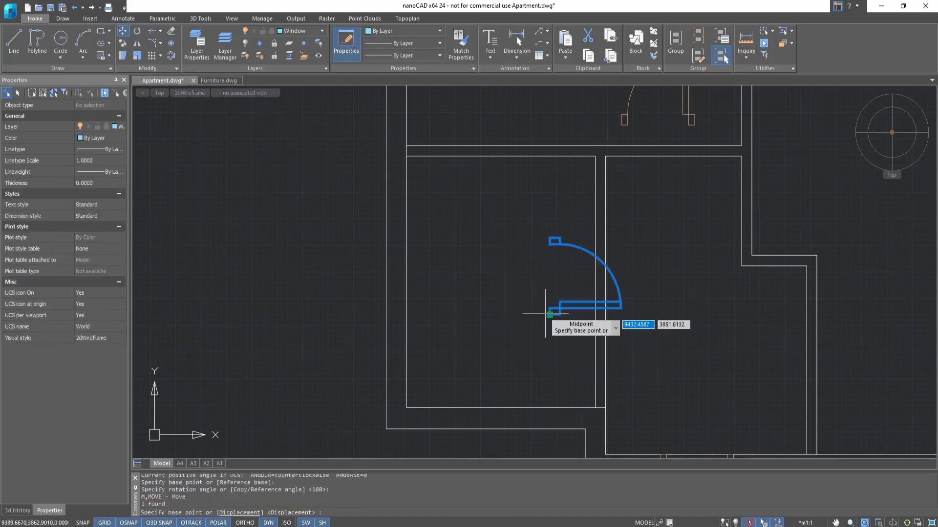
pyautogui.click(550, 314)
pyautogui.click(595, 303)
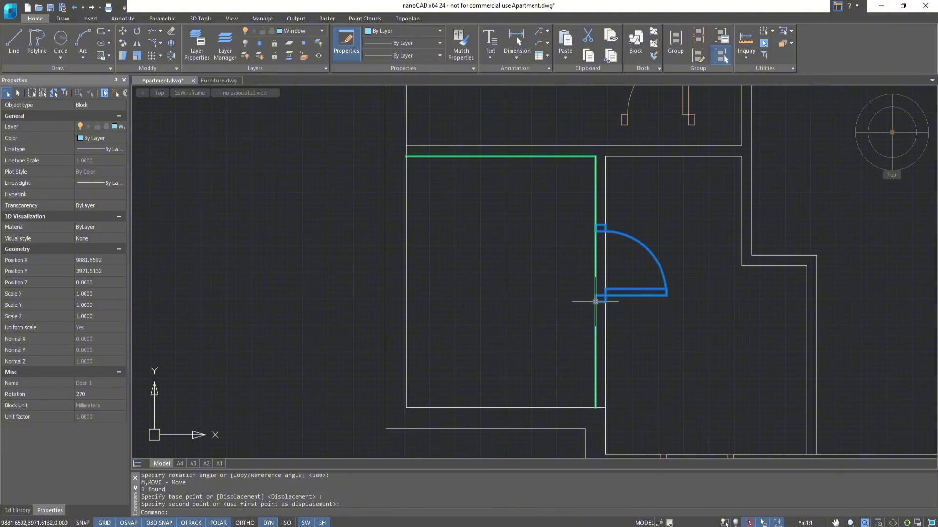
pyautogui.press('Escape')
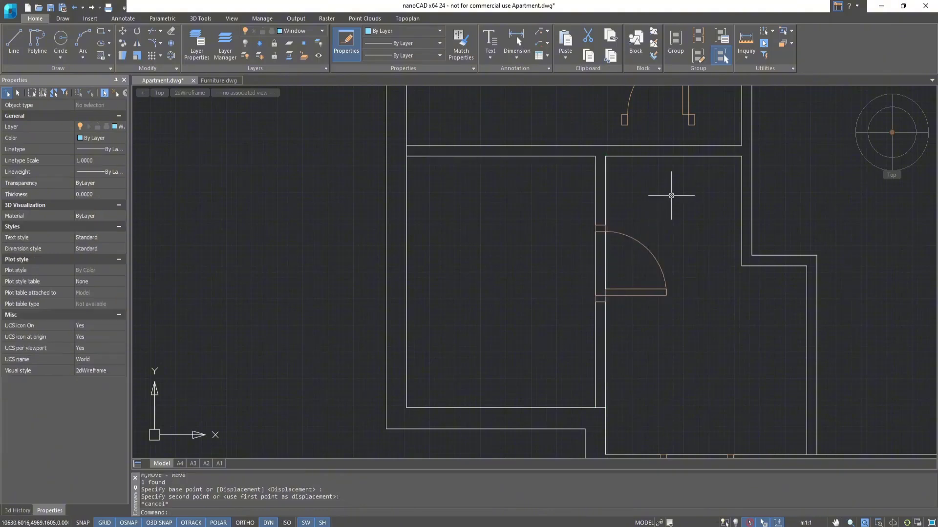
# Rotate the door in the upper-left room 180° about its hinge corner.
pyautogui.moveTo(670, 195); pyautogui.dragTo(646, 440, button='middle')
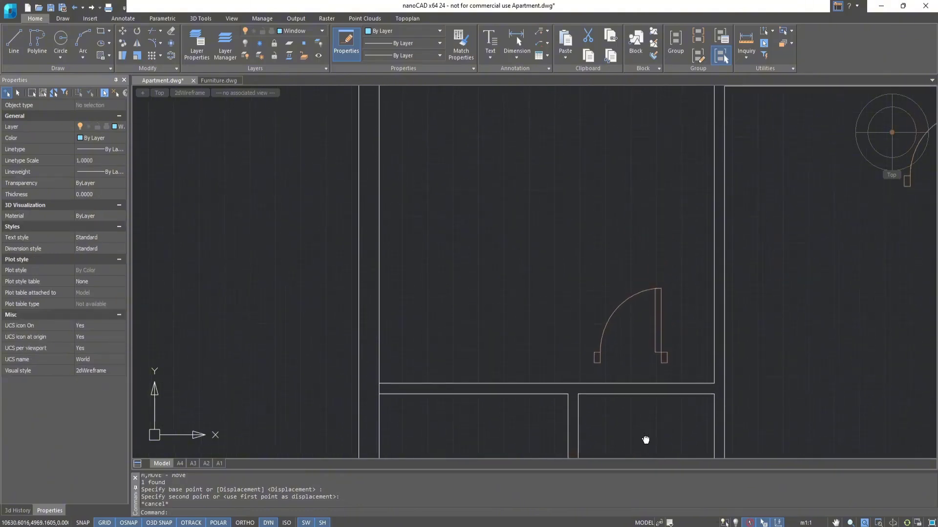
pyautogui.click(137, 31)
pyautogui.click(659, 347)
pyautogui.press('Return')
pyautogui.click(657, 357)
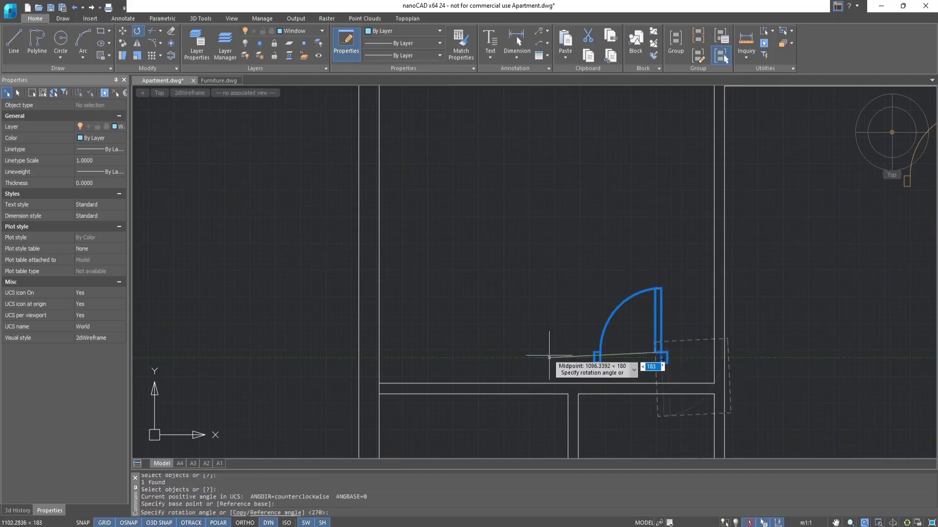
pyautogui.click(604, 352)
# Move the rotated door by its upper-left corner into the horizontal partition between the upper-left room and the hallway.
pyautogui.click(123, 31)
pyautogui.click(655, 343)
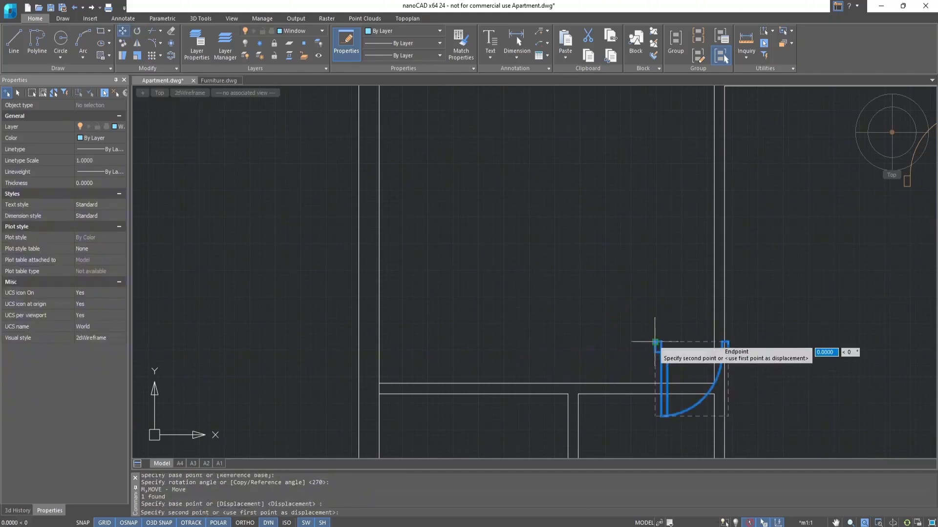
pyautogui.click(604, 384)
pyautogui.moveTo(603, 383); pyautogui.dragTo(537, 278, button='middle')
pyautogui.press('Escape')
# Mirror the door in the large right-hand room about a vertical line through its hinge side, erasing the source object.
pyautogui.scroll(-2, 538, 278)
pyautogui.moveTo(758, 159); pyautogui.dragTo(612, 351, button='middle')
pyautogui.scroll(3, 612, 350)
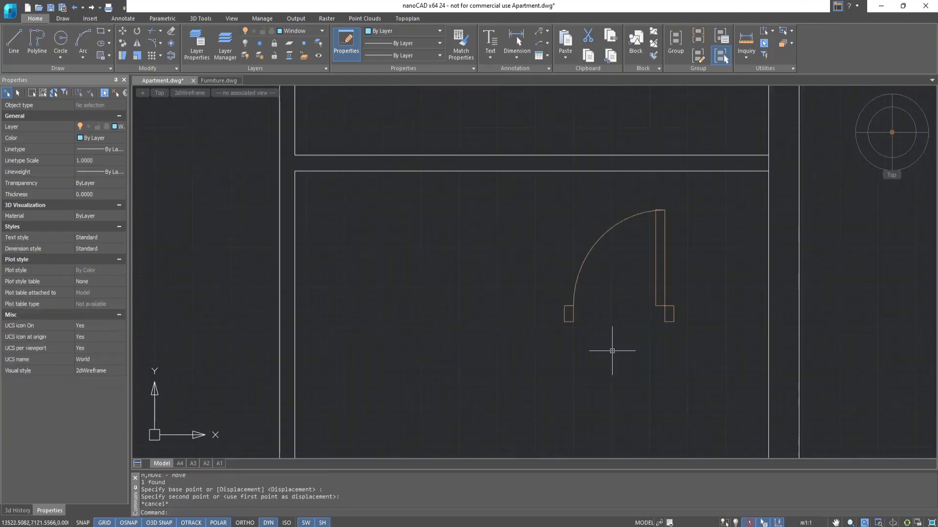
pyautogui.click(137, 43)
pyautogui.click(665, 305)
pyautogui.press('Return')
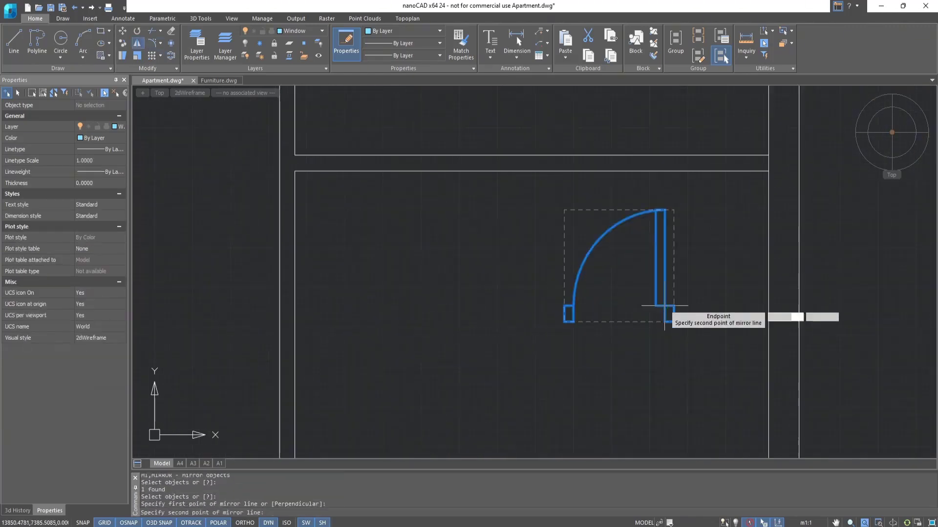
pyautogui.click(664, 322)
pyautogui.click(664, 365)
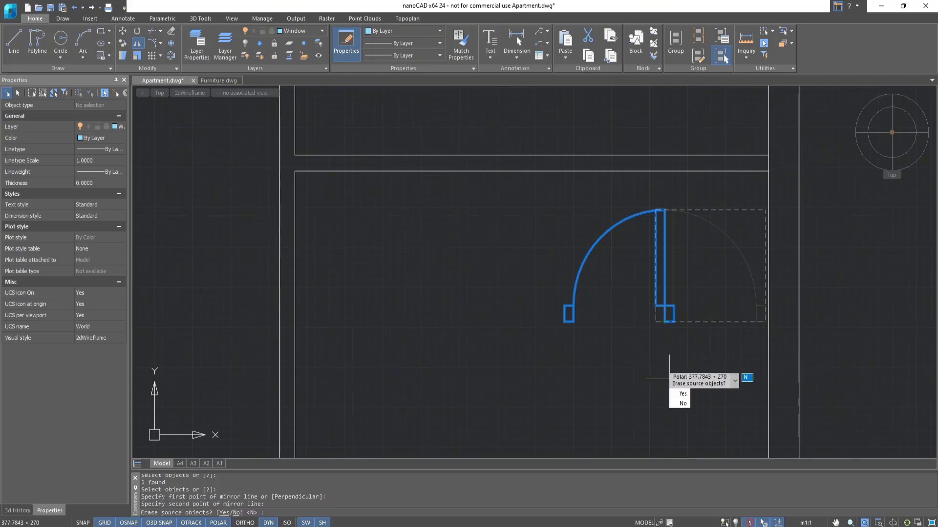
pyautogui.click(681, 394)
# Rotate the mirrored door 180° about its lower-left corner and move it into the horizontal partition above the right-hand room.
pyautogui.click(138, 32)
pyautogui.click(655, 323)
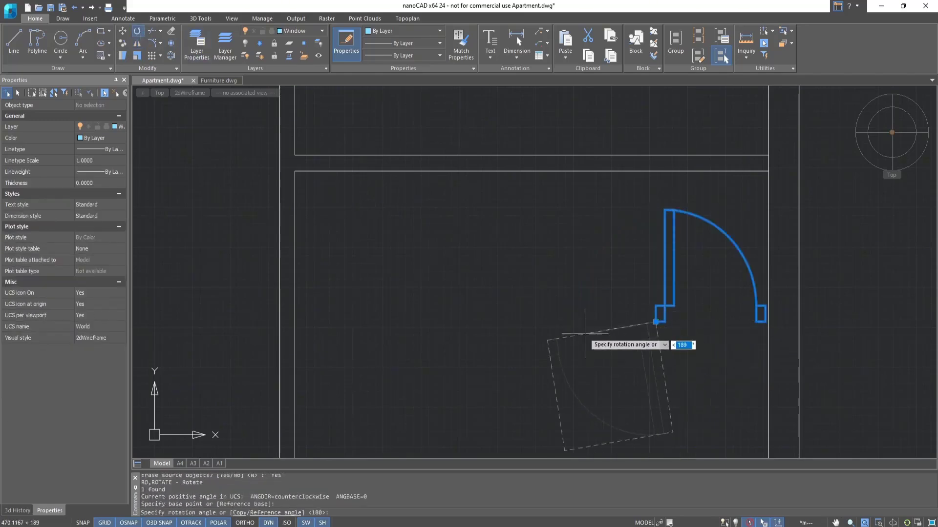
pyautogui.click(558, 322)
pyautogui.click(123, 31)
pyautogui.click(655, 322)
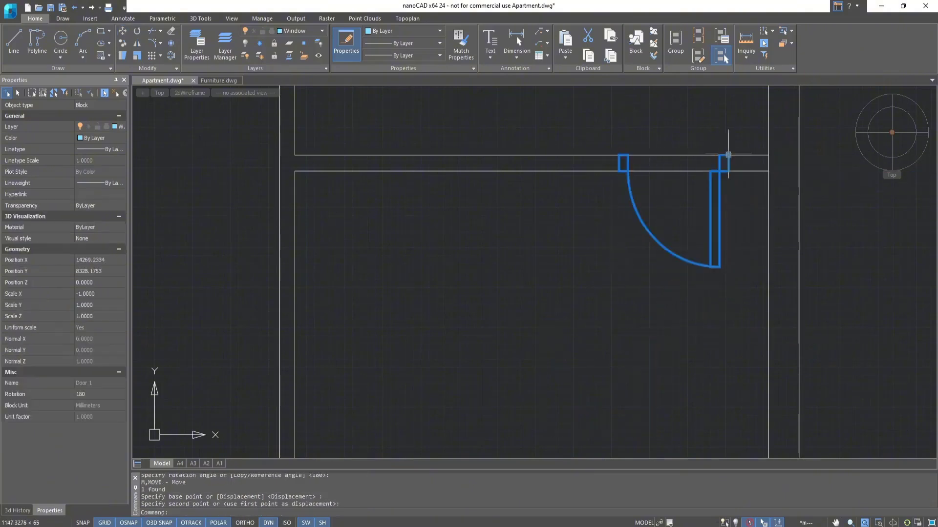
pyautogui.press('Escape')
# Make Wall the current layer.
pyautogui.scroll(-3, 654, 310)
pyautogui.moveTo(653, 310); pyautogui.dragTo(646, 219, button='middle')
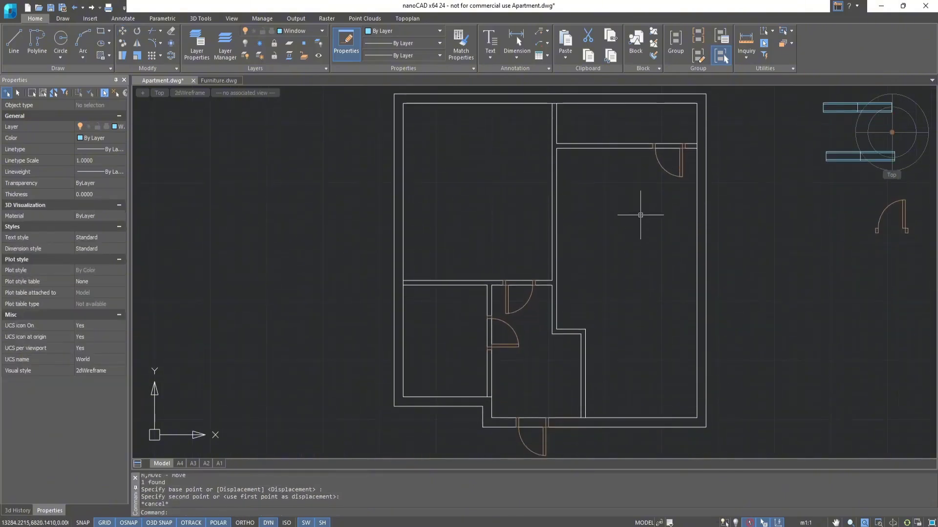
pyautogui.scroll(5, 591, 305)
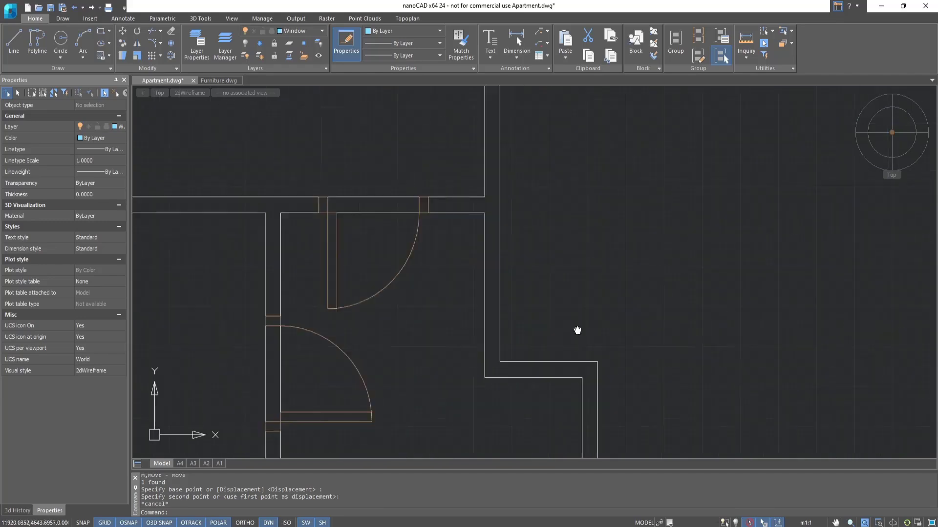
pyautogui.moveTo(576, 329); pyautogui.dragTo(560, 256, button='middle')
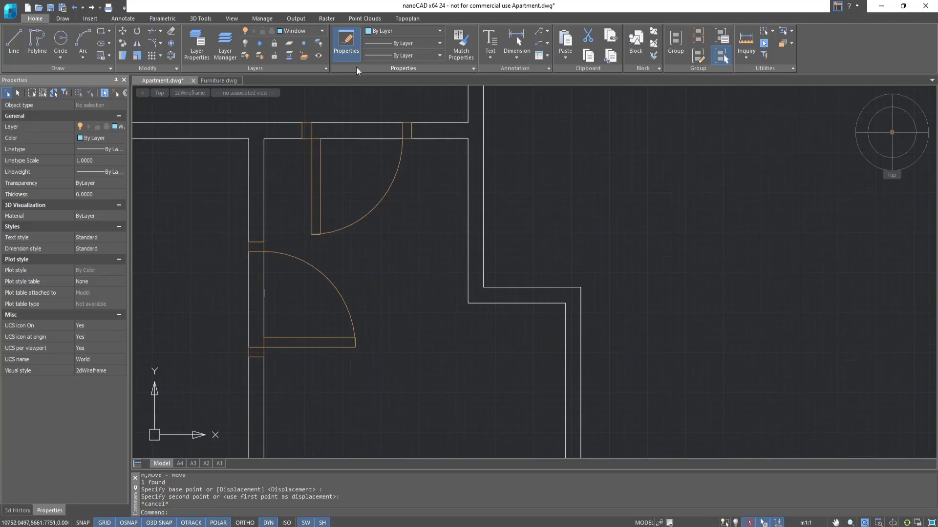
pyautogui.click(312, 31)
pyautogui.click(298, 86)
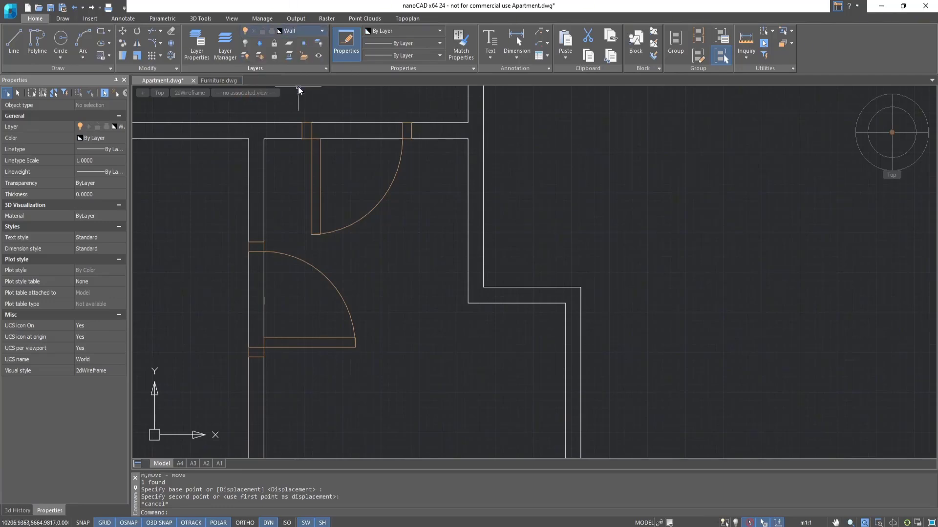
# Draw 100 mm closing lines across the upper and lower ends of the vertical wall section between the hallway and the large right-hand room.
pyautogui.click(14, 41)
pyautogui.click(469, 137)
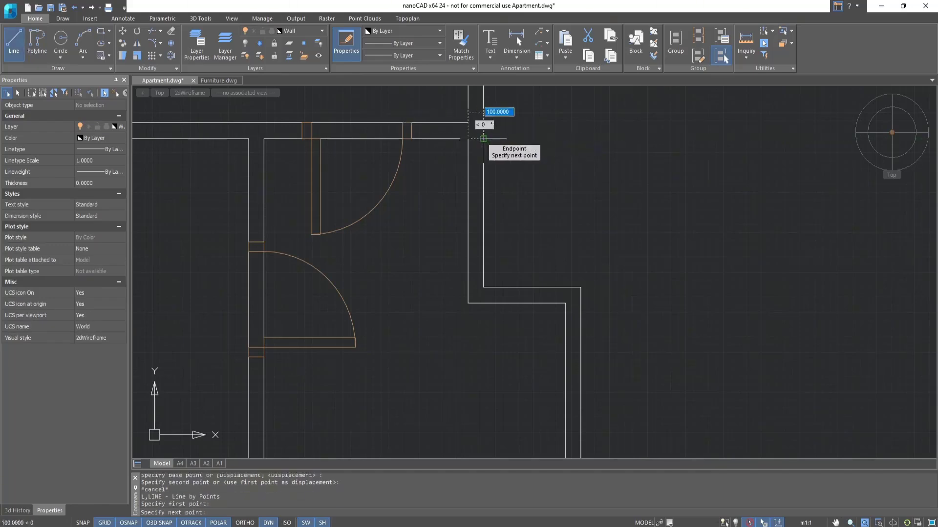
pyautogui.press('Escape')
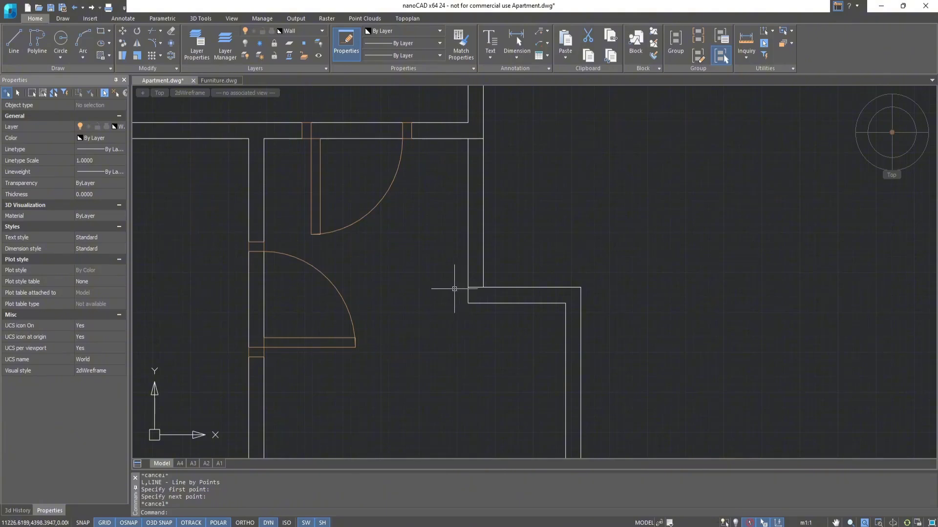
# Smart Trim both wall lines between the two closing lines to open a passage from the hallway into the right-hand room.
pyautogui.click(69, 20)
pyautogui.click(380, 55)
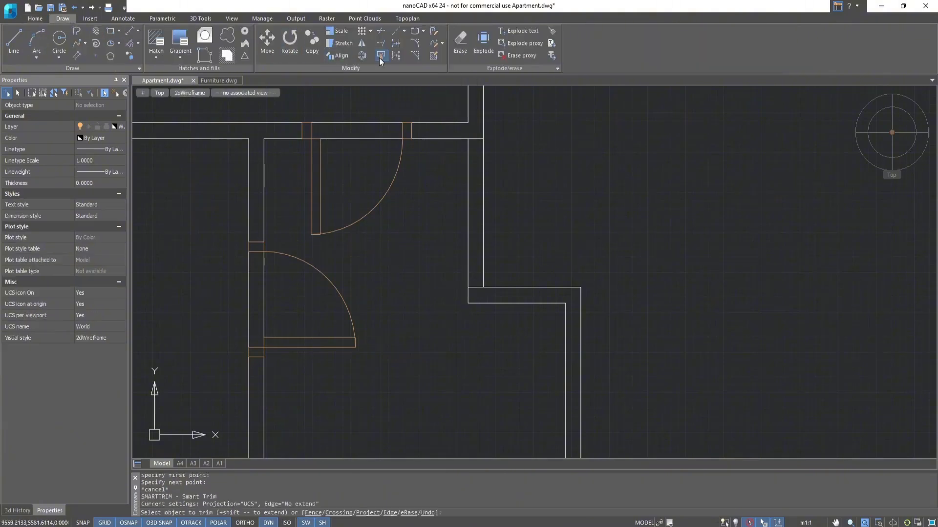
pyautogui.click(470, 207)
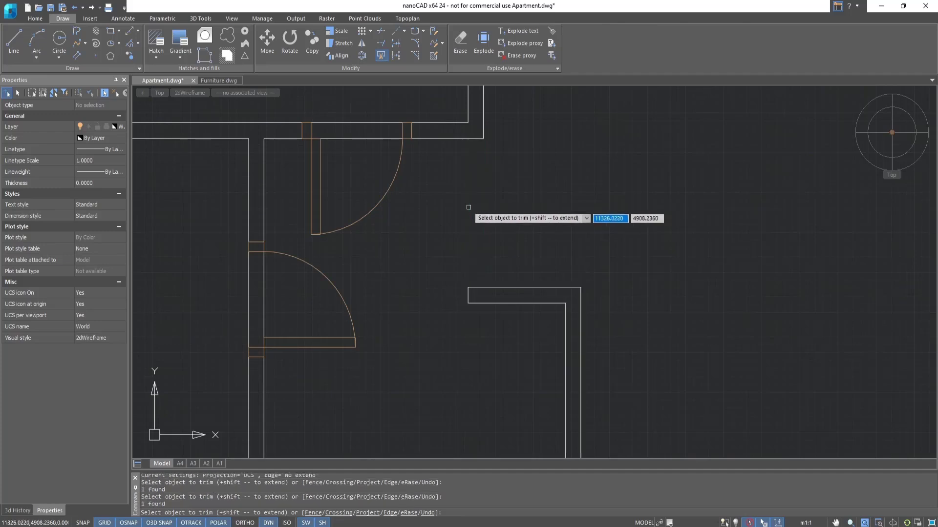
# Trim the wall lines running through the openings of the three interior doors and the entrance door.
pyautogui.scroll(-5, 469, 207)
pyautogui.moveTo(499, 174); pyautogui.dragTo(509, 273, button='middle')
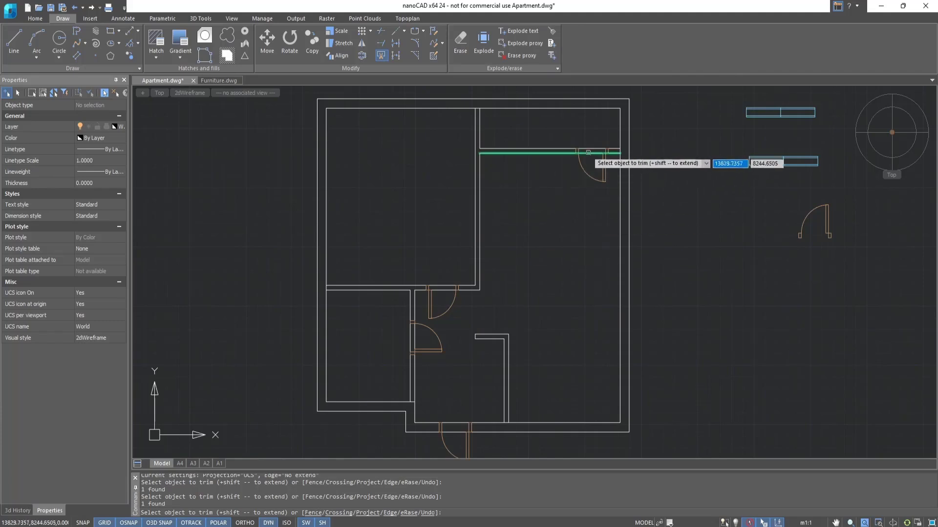
pyautogui.click(591, 150)
pyautogui.click(442, 289)
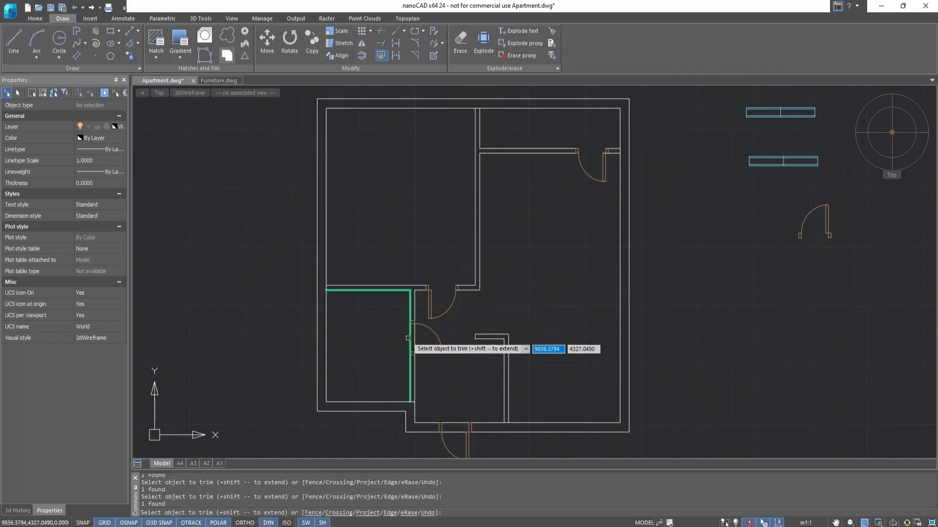
pyautogui.click(410, 337)
pyautogui.click(452, 432)
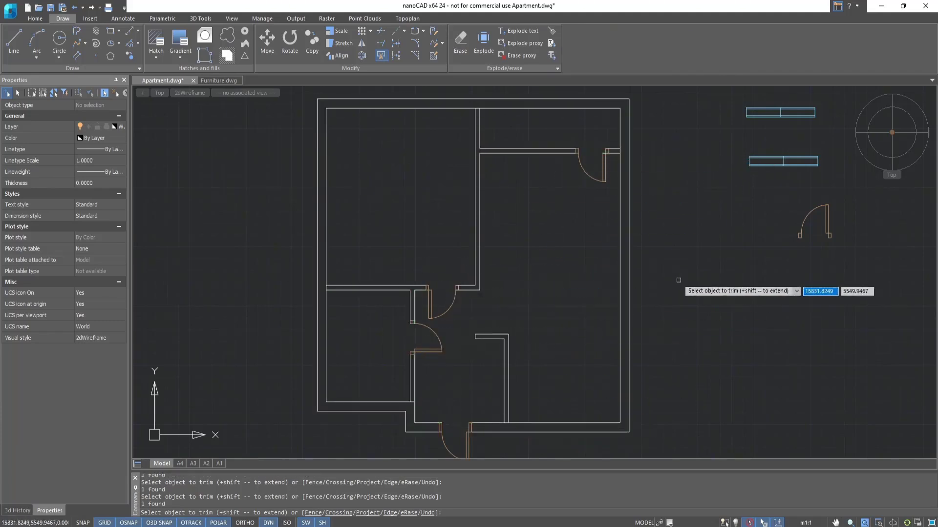
pyautogui.press('Escape')
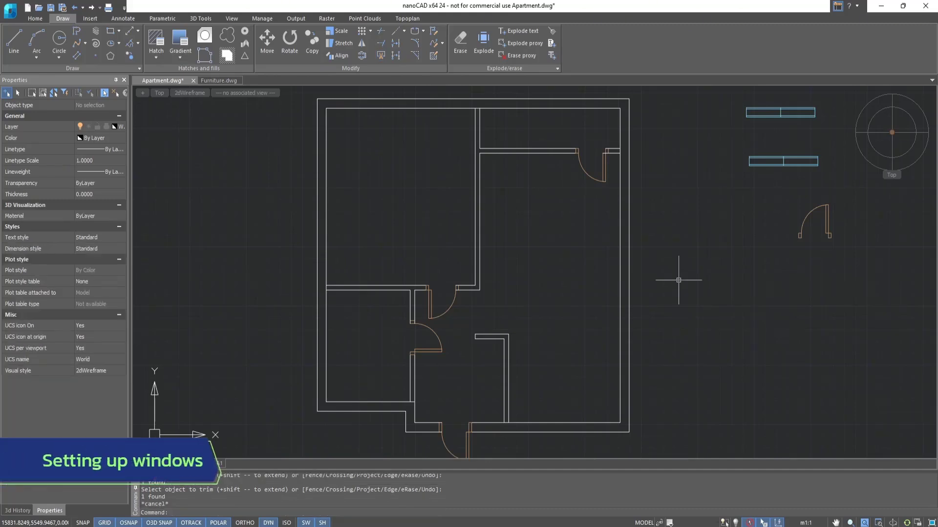
# Copy the upper window block four times into a row above the apartment's upper exterior wall.
pyautogui.click(312, 43)
pyautogui.click(781, 112)
pyautogui.press('Return')
pyautogui.click(780, 108)
pyautogui.moveTo(374, 98); pyautogui.dragTo(365, 240, button='middle')
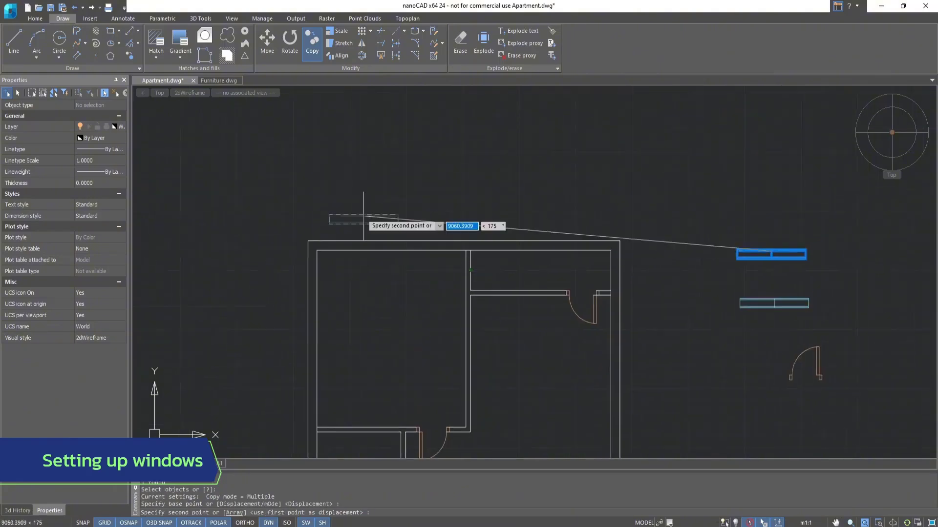
pyautogui.click(353, 220)
pyautogui.click(443, 218)
pyautogui.click(518, 218)
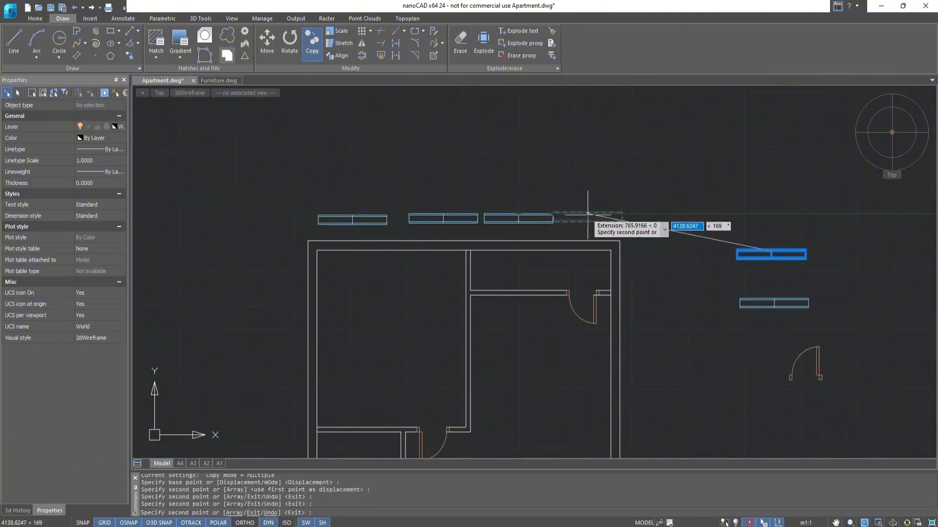
pyautogui.click(588, 214)
pyautogui.press('Escape')
pyautogui.press('Escape')
# Move the leftmost window copy by its upper-left corner into the upper exterior wall, near the wall's left corner.
pyautogui.scroll(4, 379, 259)
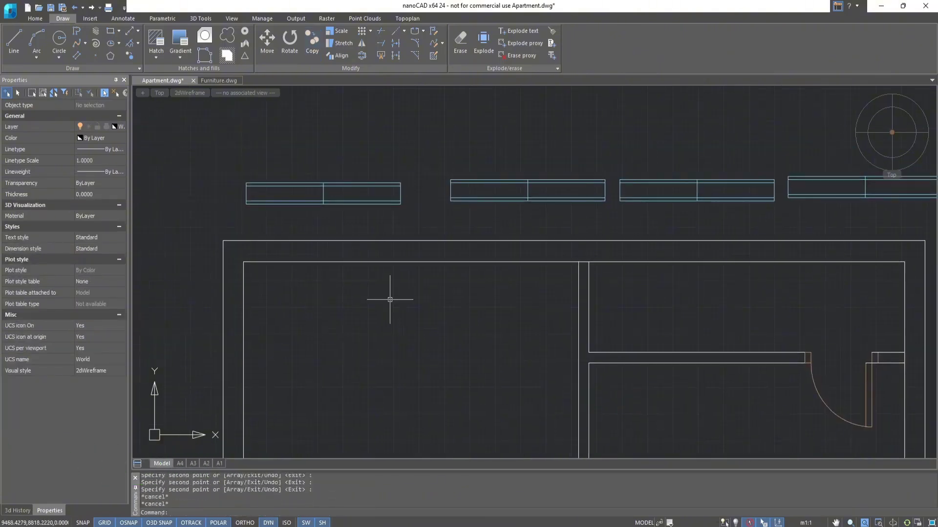
pyautogui.click(275, 57)
pyautogui.click(301, 184)
pyautogui.press('Return')
pyautogui.click(245, 184)
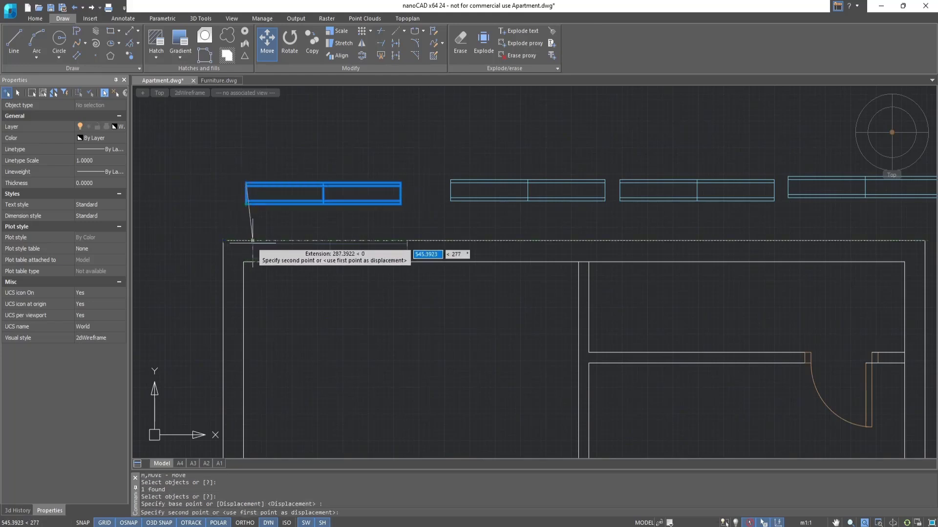
pyautogui.click(255, 241)
pyautogui.press('Escape')
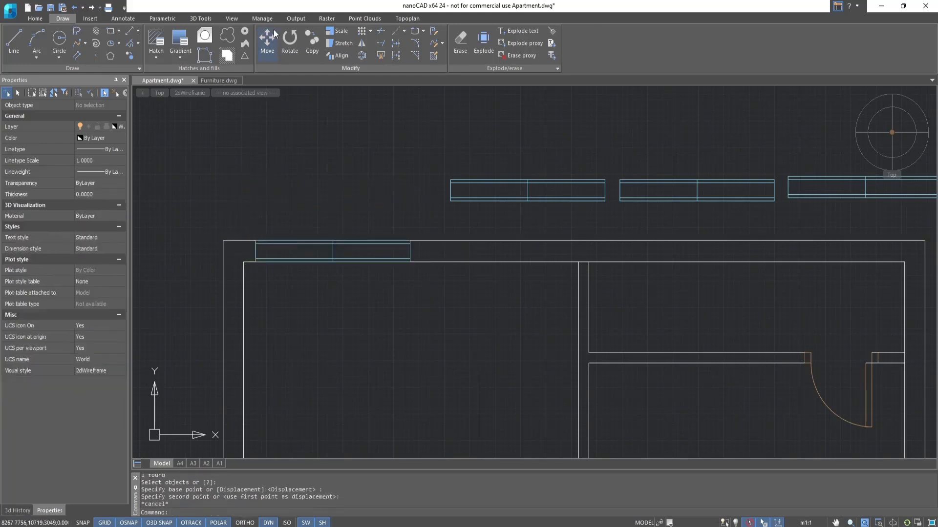
# Move the second window copy into the upper exterior wall, directly against the right end of the first window.
pyautogui.click(275, 34)
pyautogui.click(451, 191)
pyautogui.press('Return')
pyautogui.click(450, 180)
pyautogui.click(410, 241)
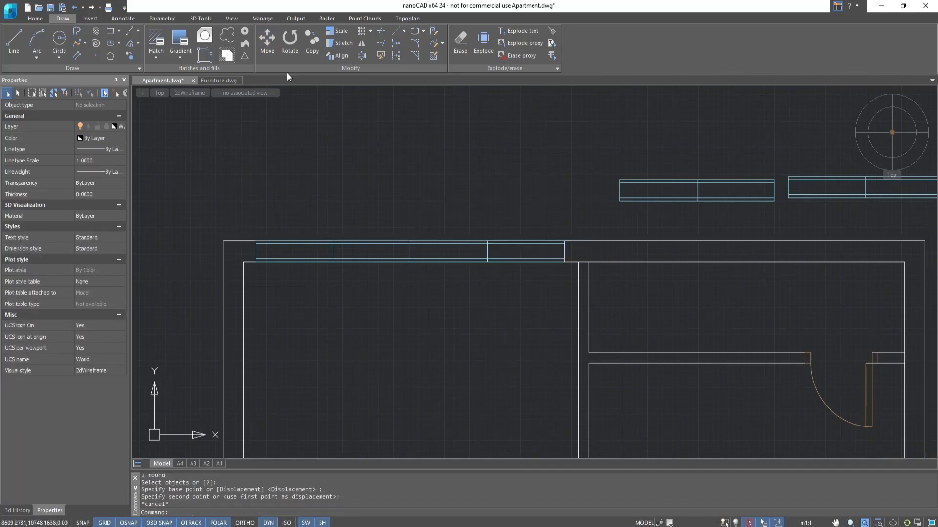
# Move the third window copy by its upper-left corner into the upper exterior wall, just right of the vertical partition.
pyautogui.click(273, 53)
pyautogui.moveTo(742, 211); pyautogui.dragTo(515, 222, button='middle')
pyautogui.scroll(2, 515, 222)
pyautogui.click(386, 174)
pyautogui.press('Return')
pyautogui.click(332, 174)
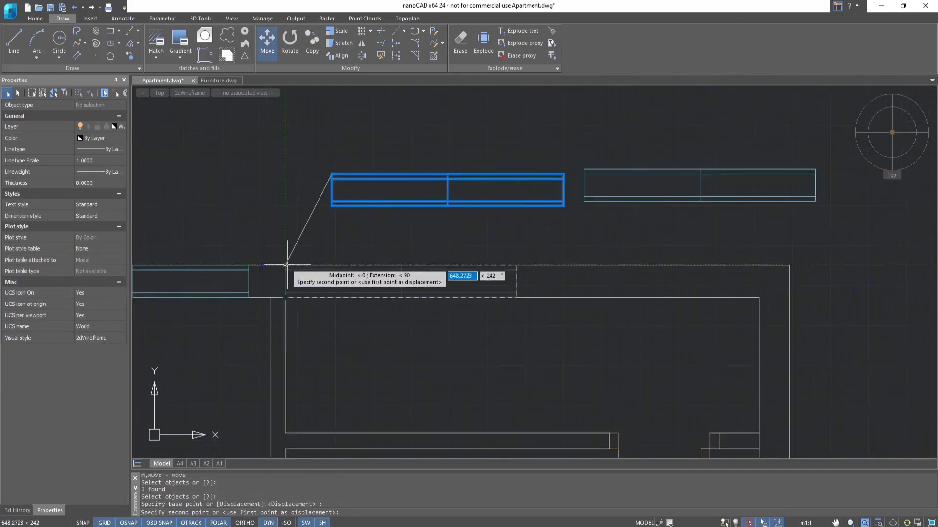
pyautogui.scroll(2, 292, 266)
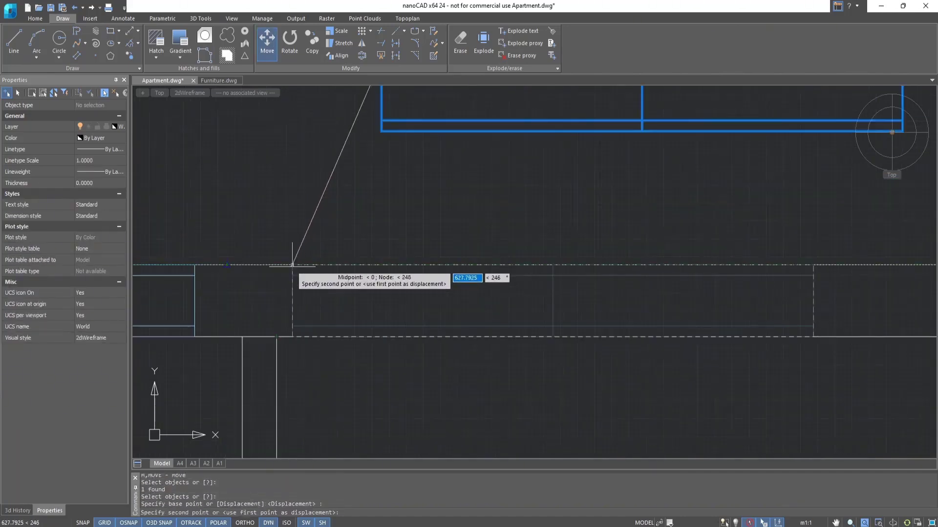
pyautogui.click(297, 267)
pyautogui.scroll(-2, 298, 267)
pyautogui.press('Escape')
# Move the last window copy into the upper exterior wall, directly against the right end of the third window.
pyautogui.click(268, 45)
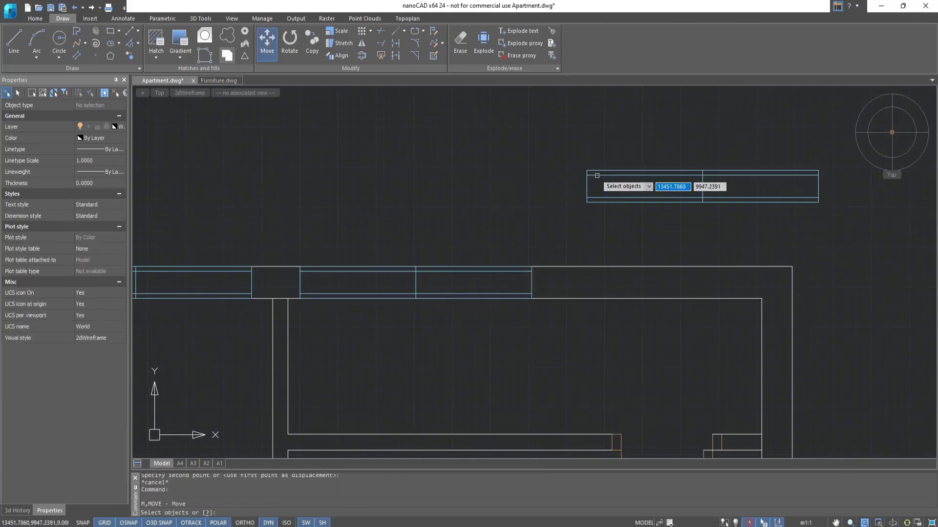
pyautogui.click(596, 175)
pyautogui.press('Return')
pyautogui.click(587, 171)
pyautogui.click(531, 267)
pyautogui.scroll(-5, 530, 166)
pyautogui.press('Escape')
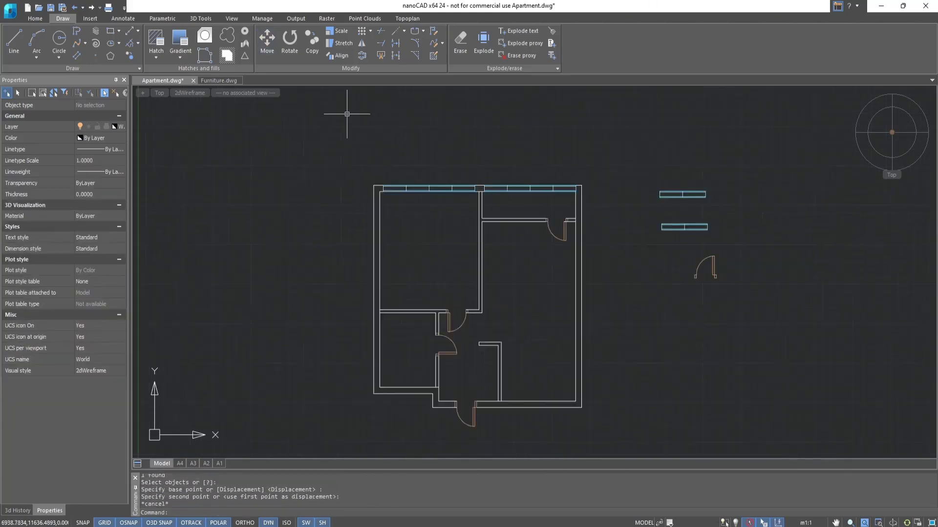
# Copy all the furniture blocks in Furniture.dwg to the clipboard.
pyautogui.click(219, 80)
pyautogui.click(556, 403)
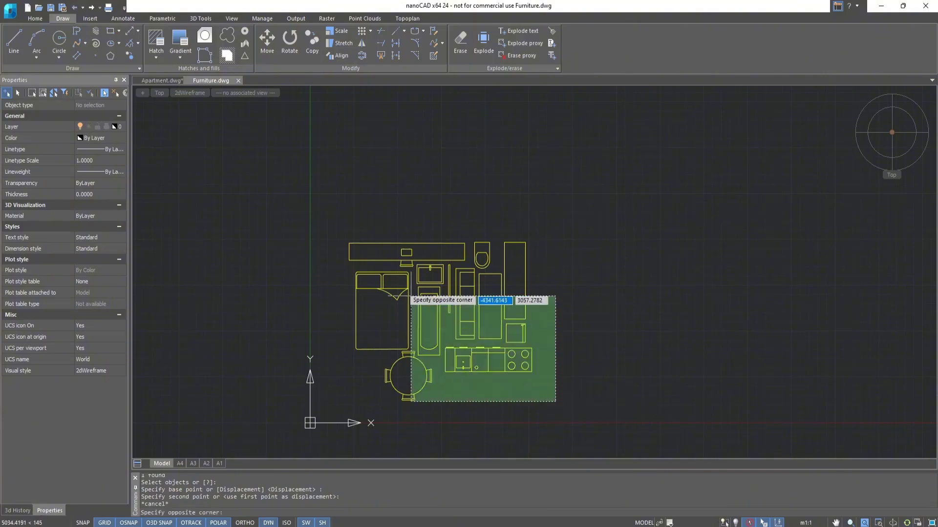
pyautogui.click(344, 211)
pyautogui.hotkey('ctrl', 'c')
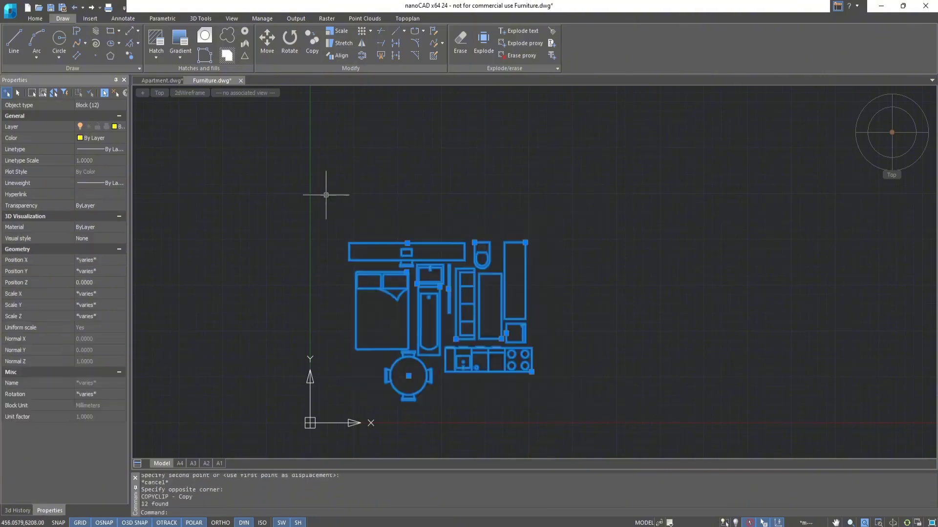
# Paste the copied furniture blocks into Apartment.dwg next to the floor plan.
pyautogui.click(157, 81)
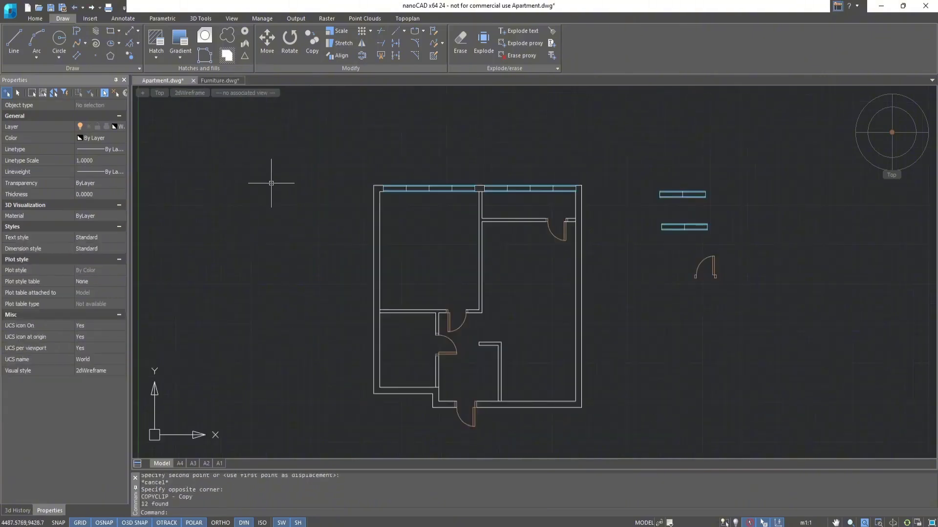
pyautogui.hotkey('ctrl', 'v')
pyautogui.moveTo(389, 159); pyautogui.dragTo(353, 245, button='middle')
pyautogui.click(351, 246)
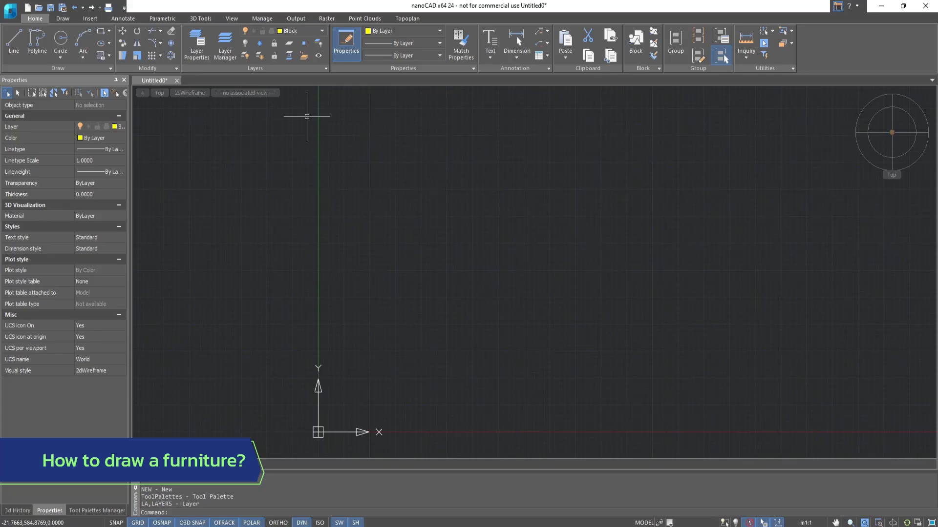
# Draw an upright rectangle 1500 mm wide near the origin of the new drawing as the bed outline.
pyautogui.click(104, 33)
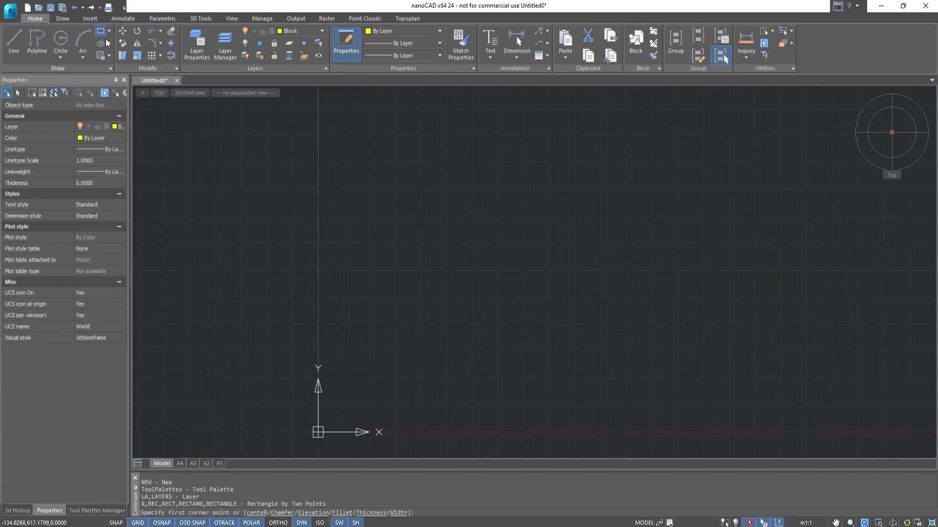
pyautogui.click(389, 400)
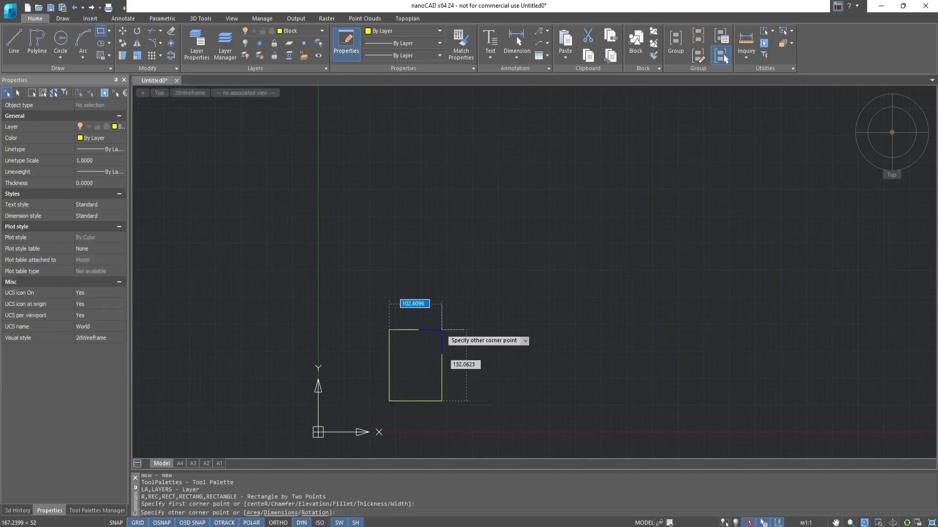
pyautogui.press('Tab')
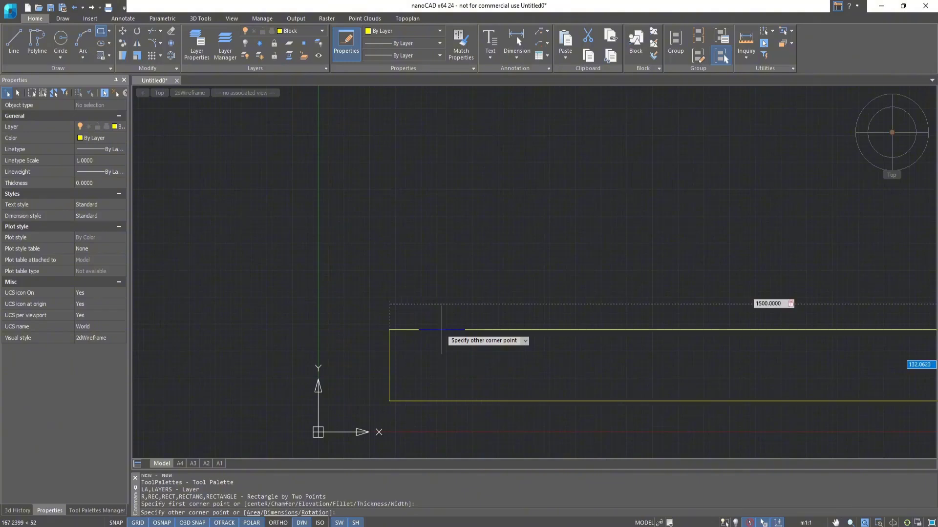
pyautogui.press('Return')
pyautogui.scroll(-4, 512, 285)
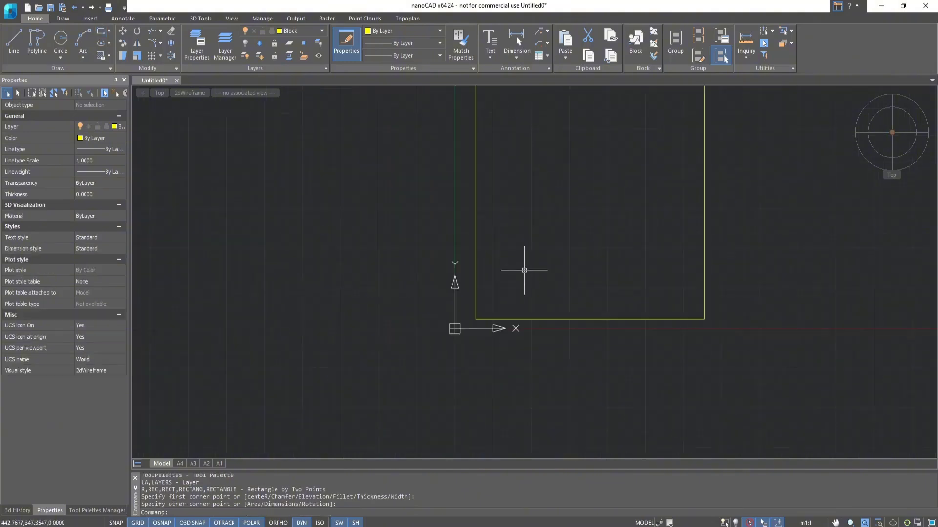
pyautogui.moveTo(553, 166)
pyautogui.mouseDown(button='middle')
pyautogui.moveTo(496, 245)
pyautogui.moveTo(476, 245)
pyautogui.mouseUp(button='middle')
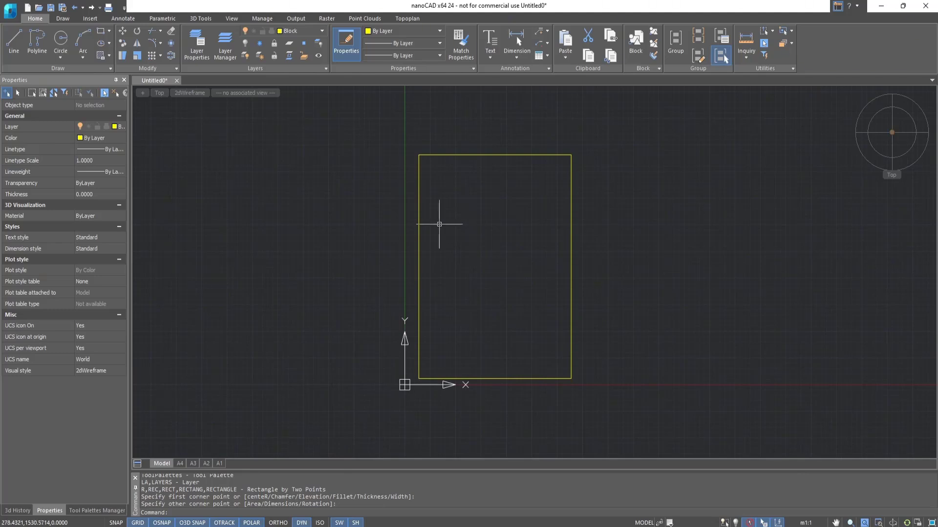
# Draw a horizontal line across the full width of the bed outline, 450 mm below its upper edge.
pyautogui.click(8, 47)
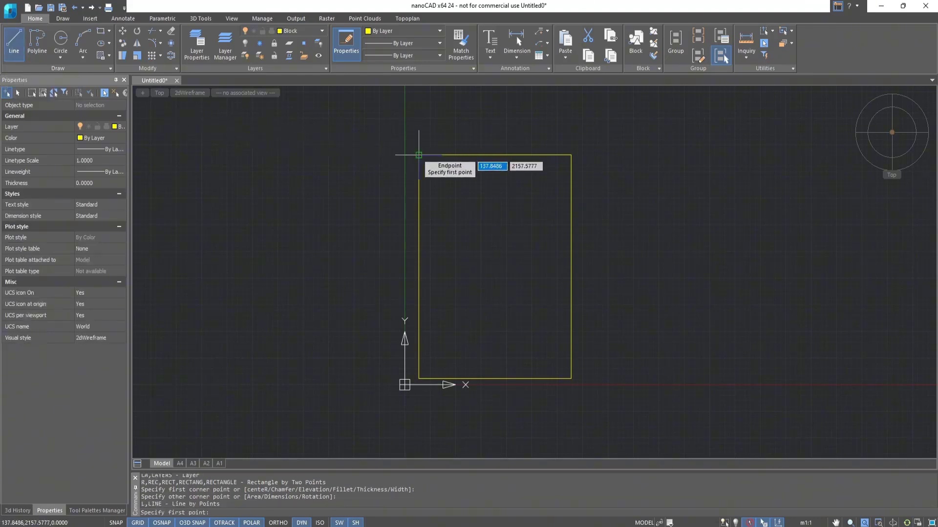
pyautogui.write('450')
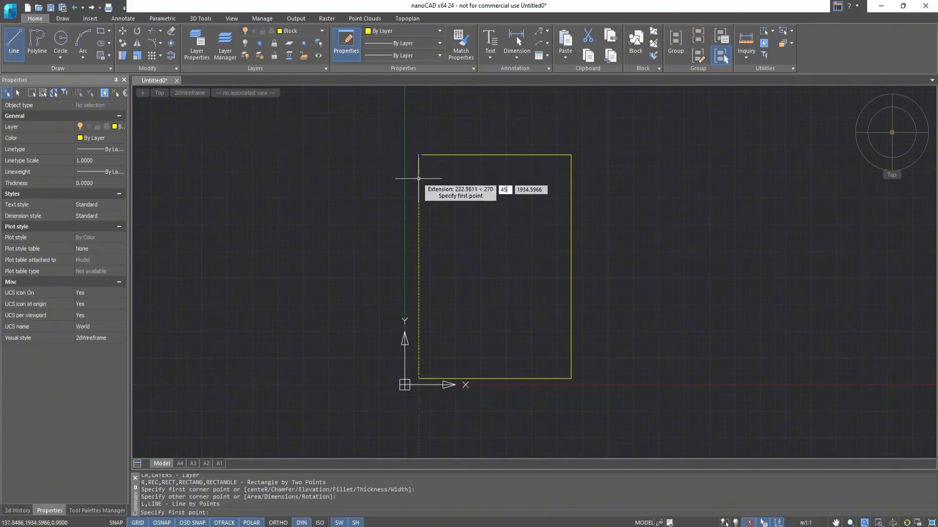
pyautogui.press('Return')
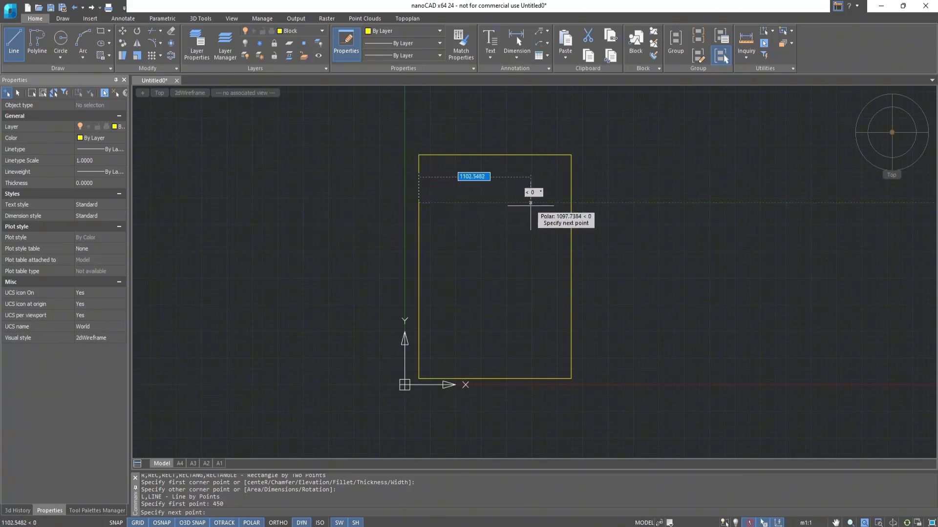
pyautogui.click(571, 202)
pyautogui.press('Escape')
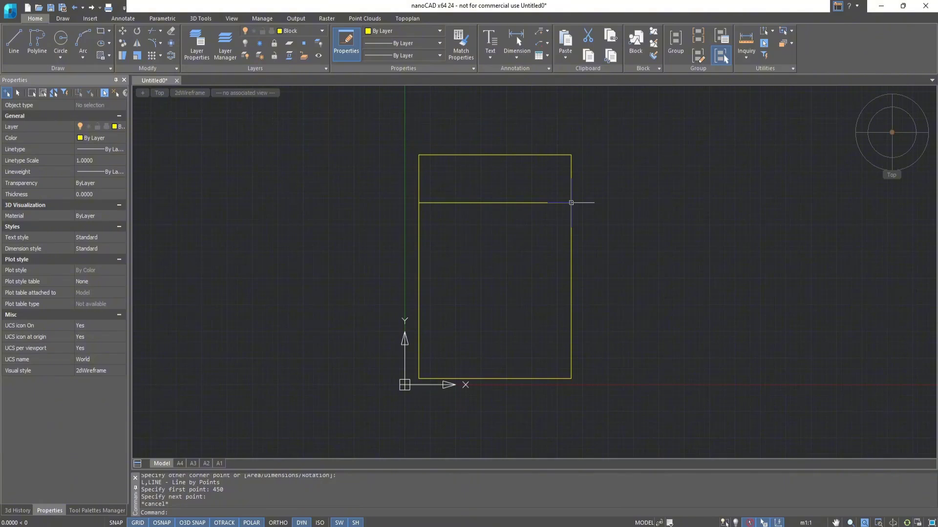
# Draw the left pillow rectangle above the horizontal line, with its lower-left corner 25 mm from the line's left end.
pyautogui.click(100, 31)
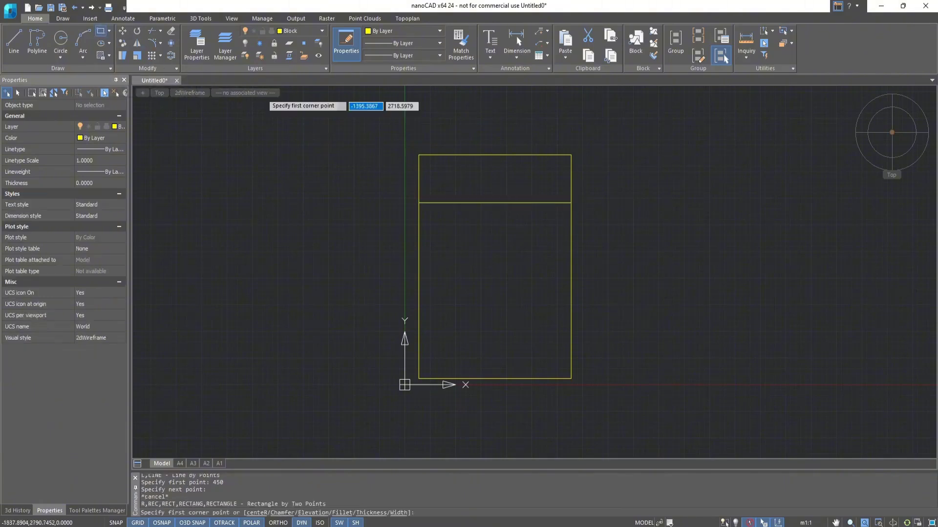
pyautogui.scroll(5, 425, 198)
pyautogui.write('25')
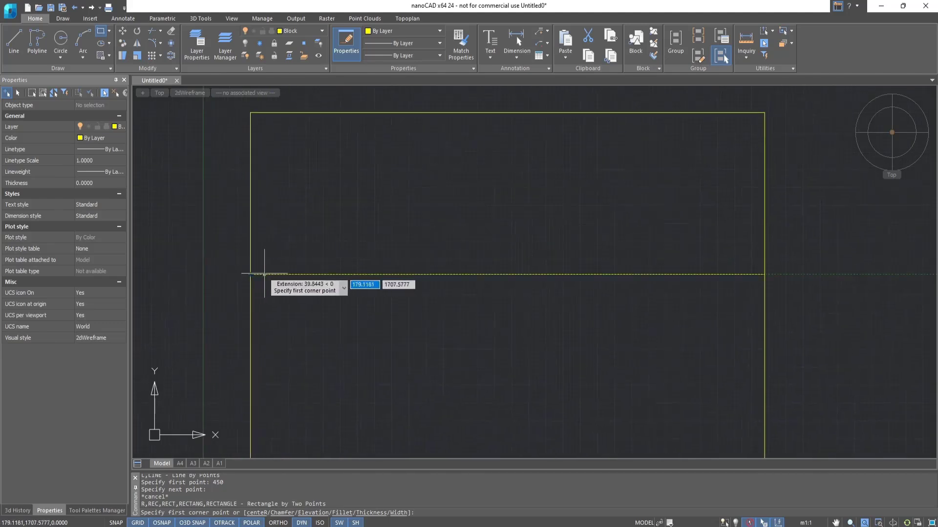
pyautogui.press('Return')
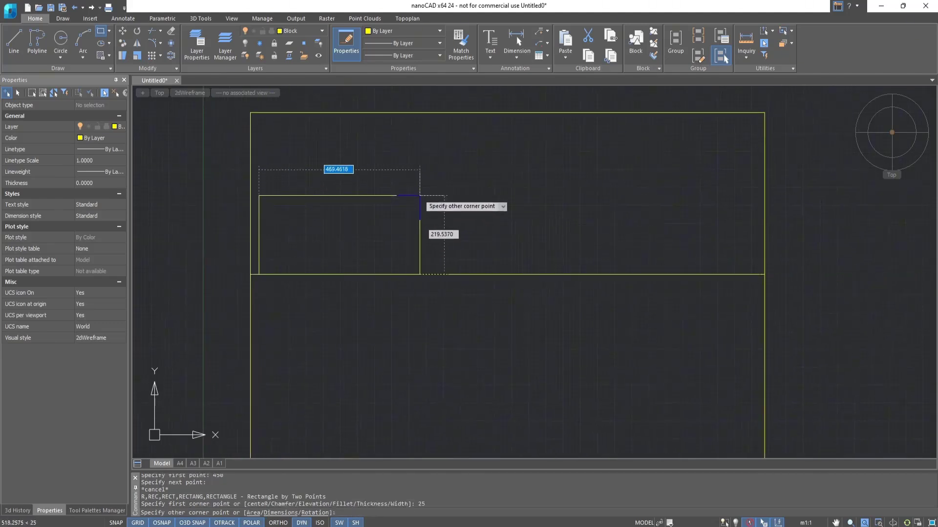
pyautogui.write('00.0000')
pyautogui.press('Return')
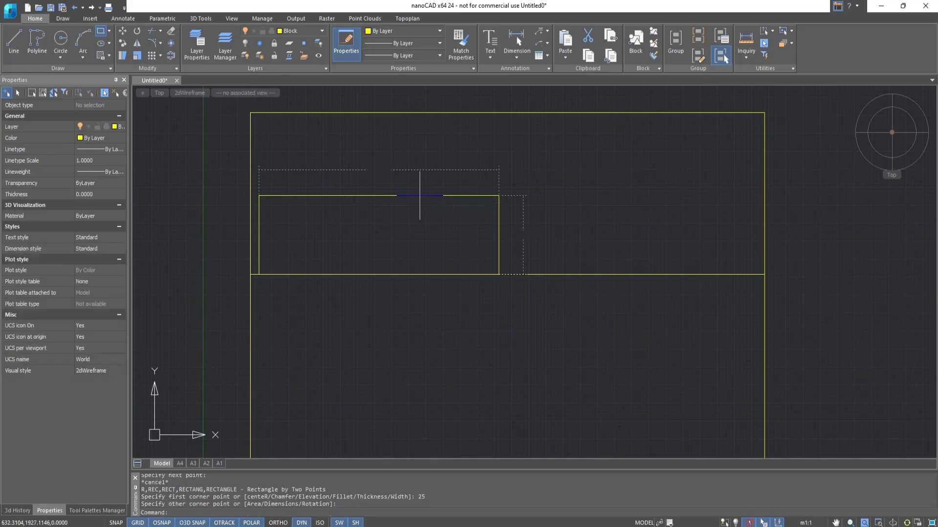
# Draw the right pillow rectangle, 700 by 380 mm, above the horizontal line, starting 25 mm from the line's right end.
pyautogui.click(101, 30)
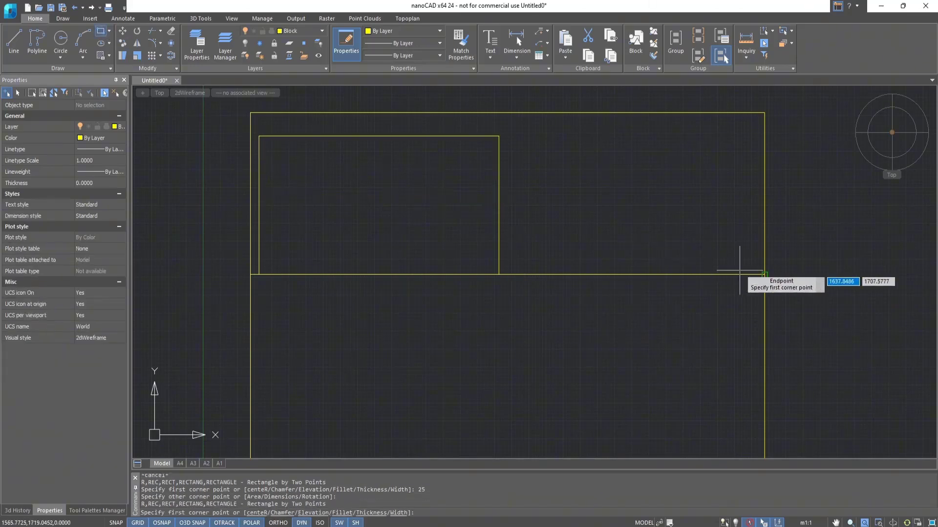
pyautogui.click(756, 274)
pyautogui.write('700')
pyautogui.press('Tab')
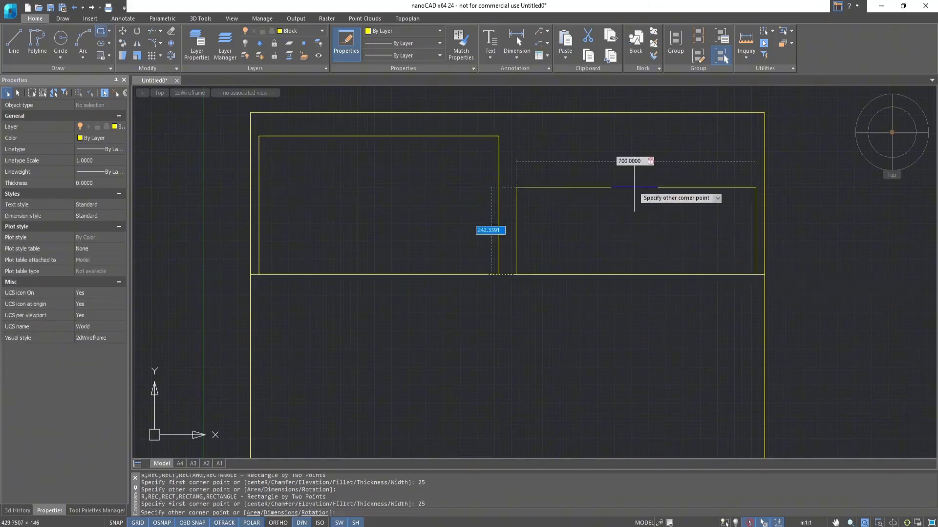
pyautogui.write('380')
pyautogui.press('Return')
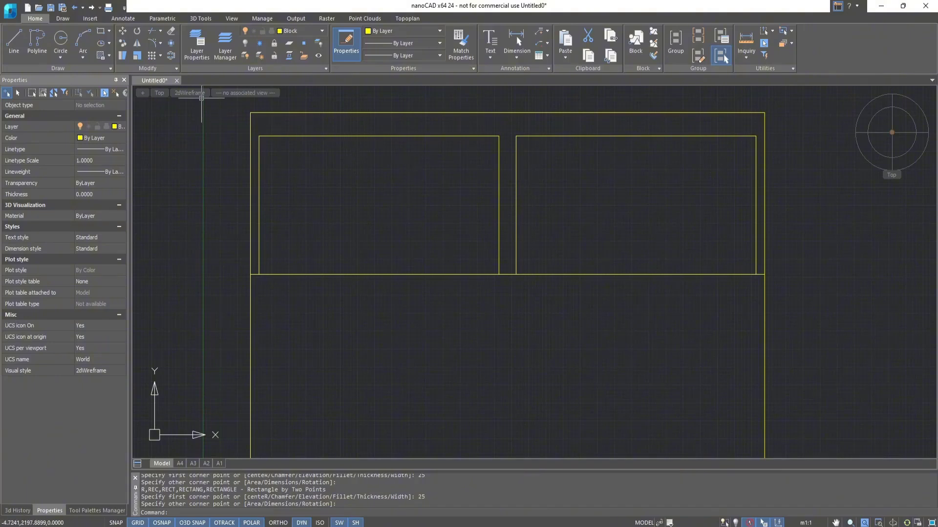
# Draw a three-point arc curving down to the right from the horizontal line, starting 910 mm left of the right pillow's lower-right corner.
pyautogui.click(86, 54)
pyautogui.click(103, 90)
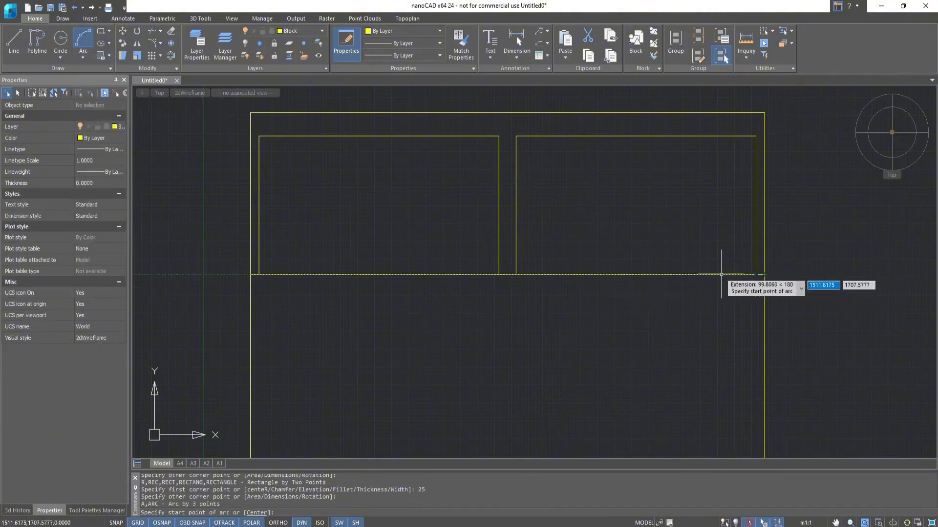
pyautogui.write('910')
pyautogui.press('Return')
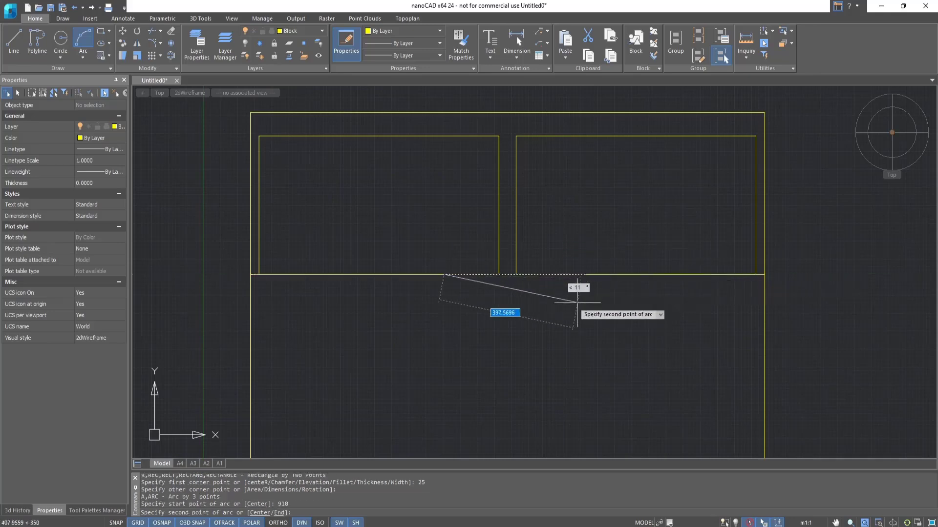
pyautogui.click(603, 378)
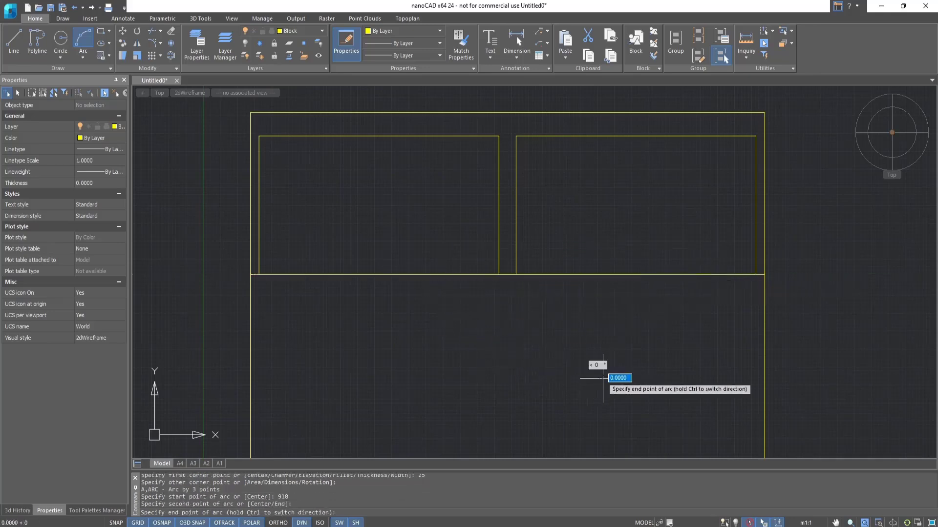
pyautogui.click(626, 405)
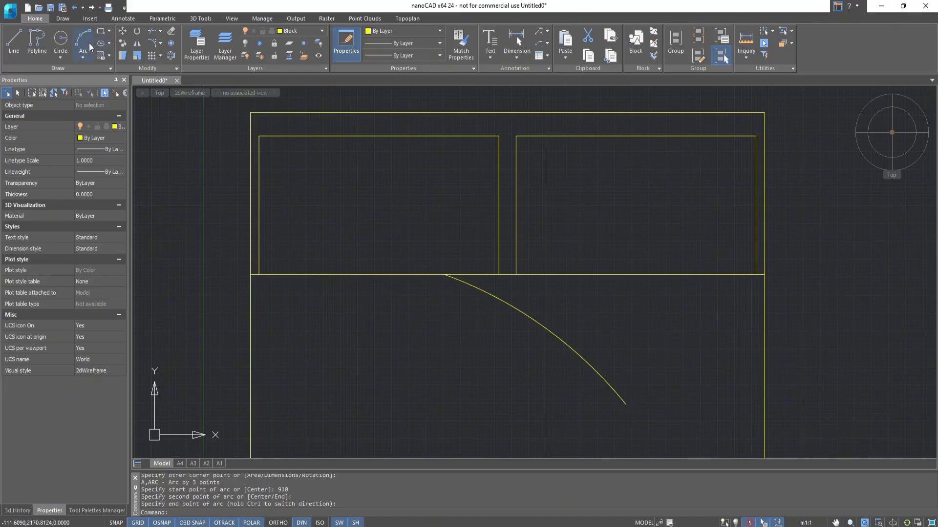
# Draw a second three-point arc from the first arc's lower end up to the right end of the horizontal line.
pyautogui.click(87, 42)
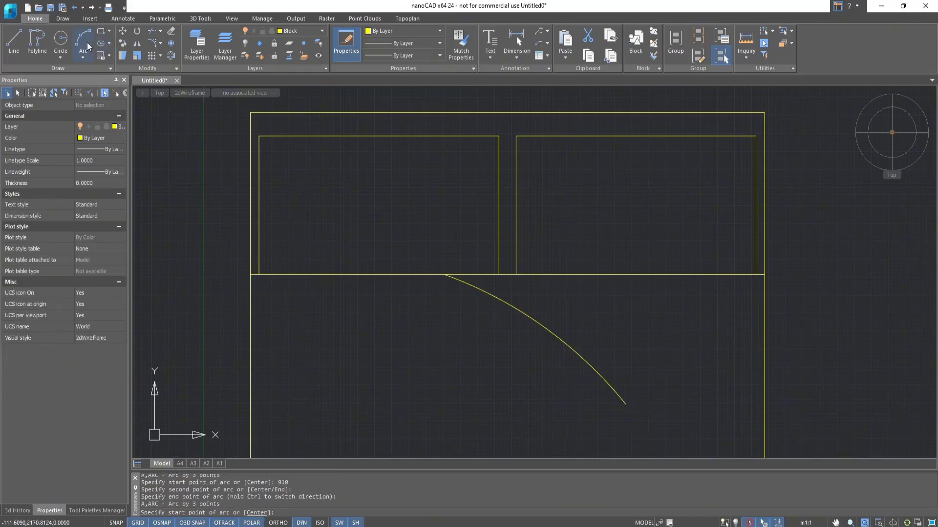
pyautogui.click(625, 404)
pyautogui.click(664, 331)
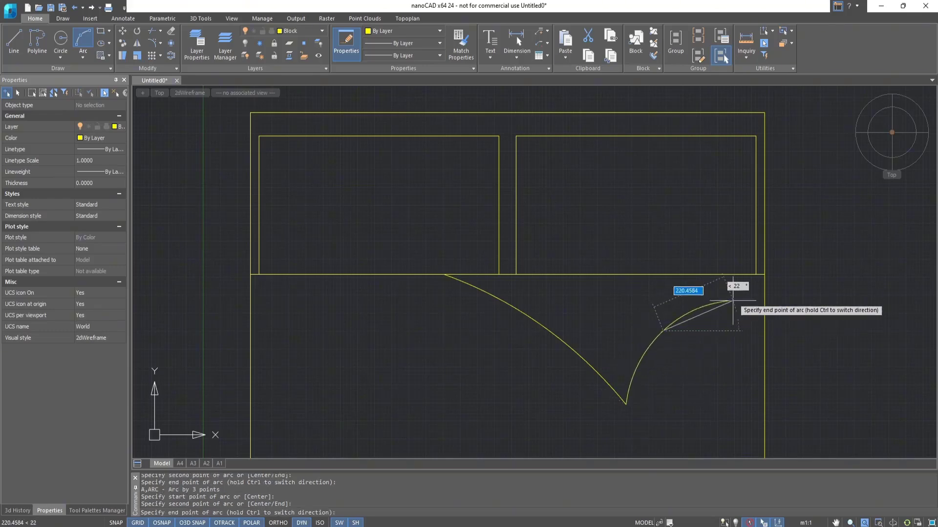
pyautogui.click(764, 275)
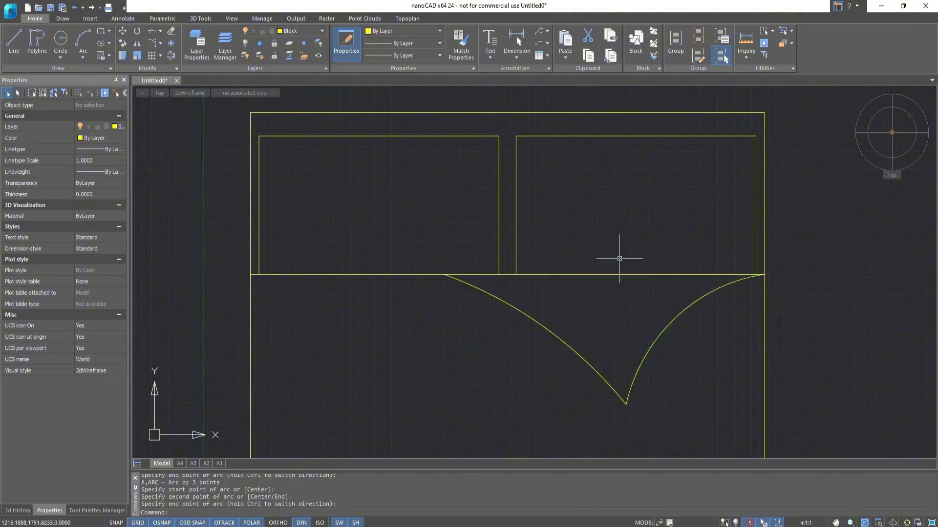
# Fillet the upper corners of both pillows with a radius of 50 mm.
pyautogui.click(157, 45)
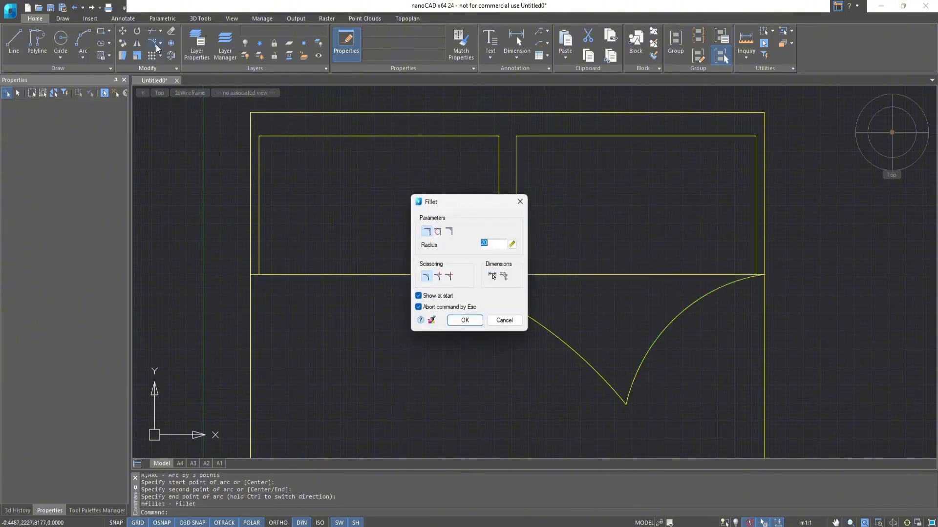
pyautogui.click(465, 320)
pyautogui.click(250, 128)
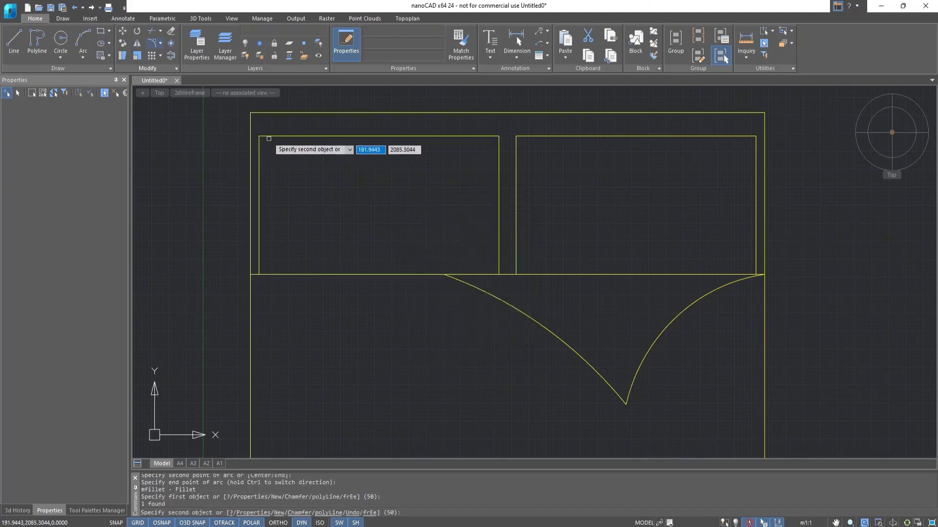
pyautogui.click(269, 139)
pyautogui.click(534, 139)
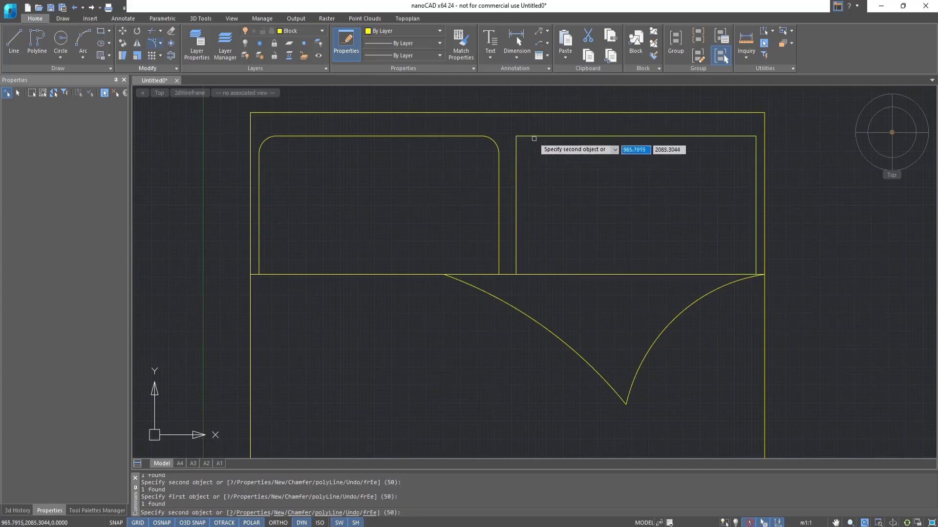
pyautogui.click(756, 155)
pyautogui.press('Escape')
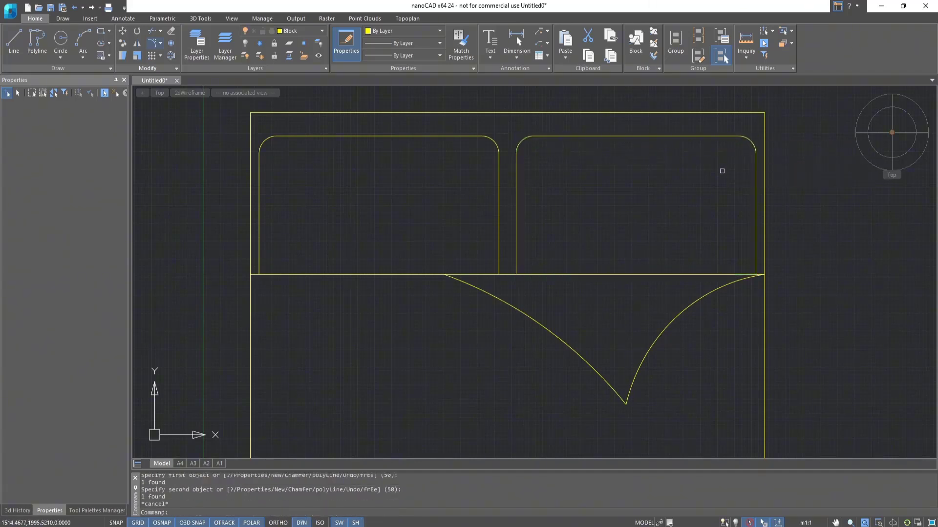
# Fillet all four corners of the bed outline with a radius of 25 mm.
pyautogui.click(153, 43)
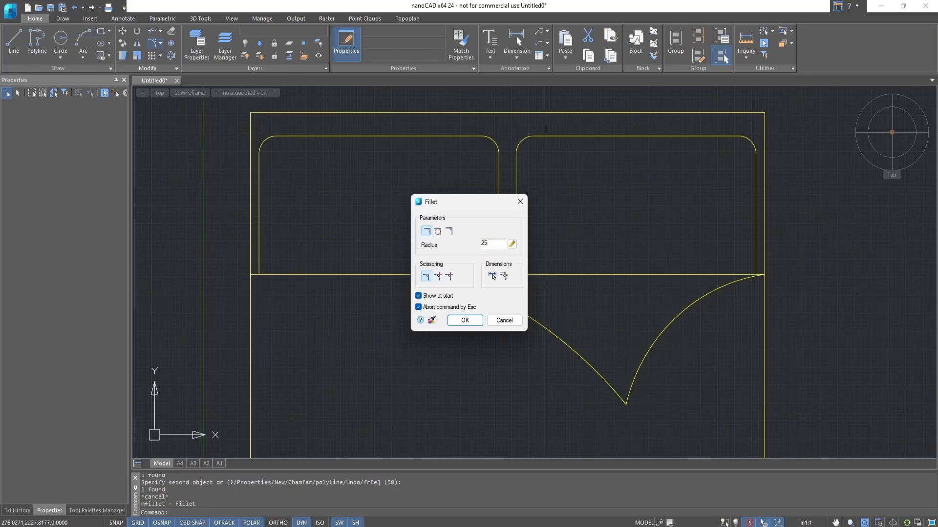
pyautogui.click(471, 323)
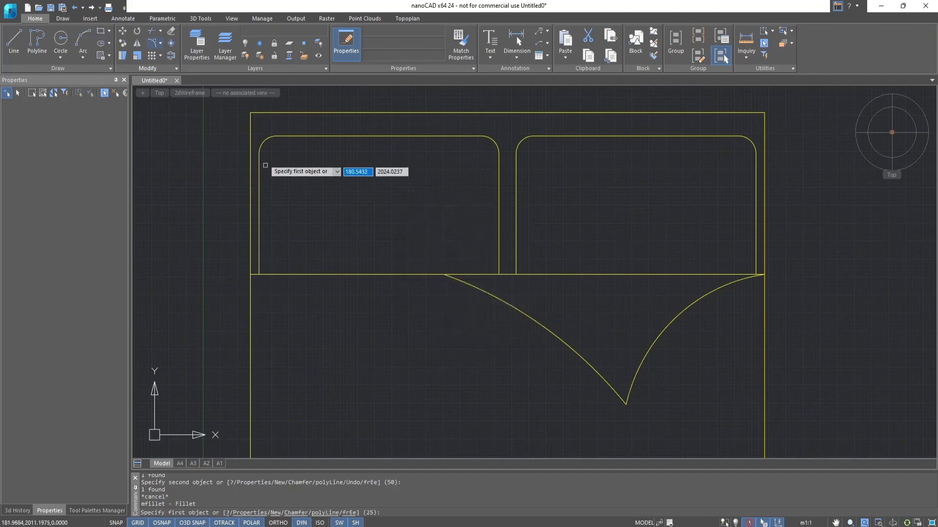
pyautogui.click(249, 124)
pyautogui.click(265, 112)
pyautogui.click(722, 111)
pyautogui.click(763, 134)
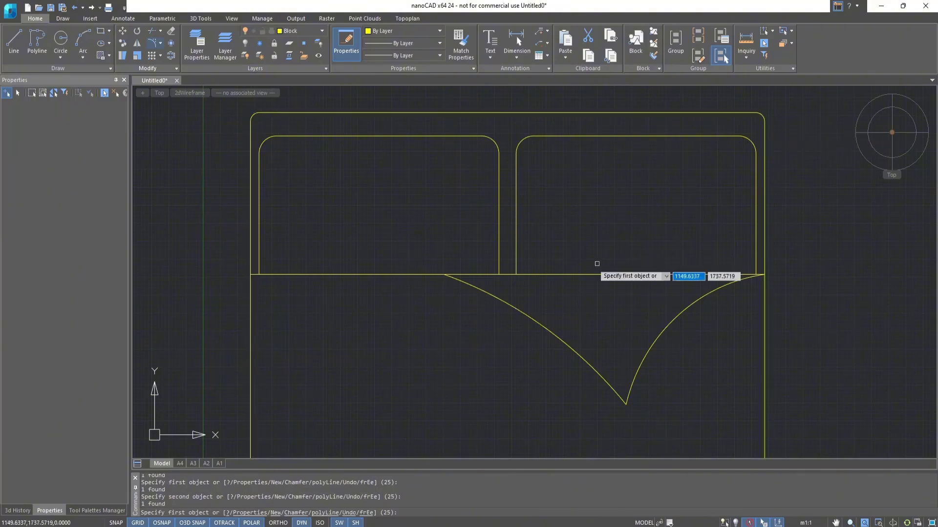
pyautogui.scroll(-2, 410, 366)
pyautogui.moveTo(381, 341); pyautogui.dragTo(385, 184, button='middle')
pyautogui.click(362, 293)
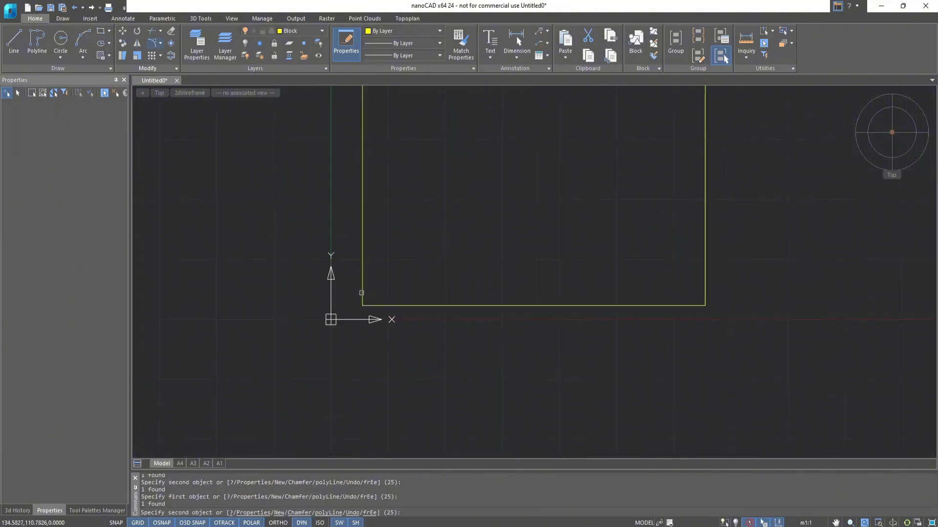
pyautogui.click(373, 306)
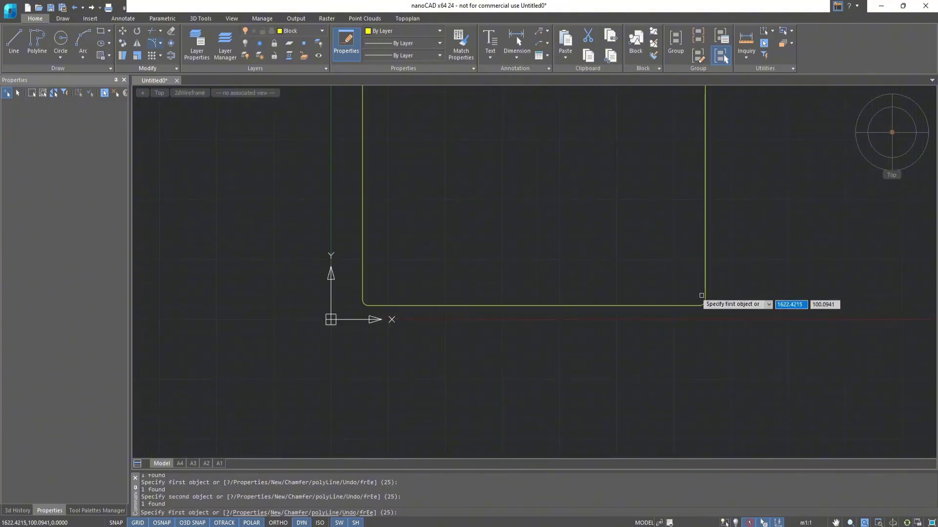
pyautogui.press('Escape')
# Create a block named Bed from all the bed geometry, with its insertion base point at the bed's upper-right corner.
pyautogui.scroll(-3, 569, 200)
pyautogui.moveTo(566, 178); pyautogui.dragTo(529, 314, button='middle')
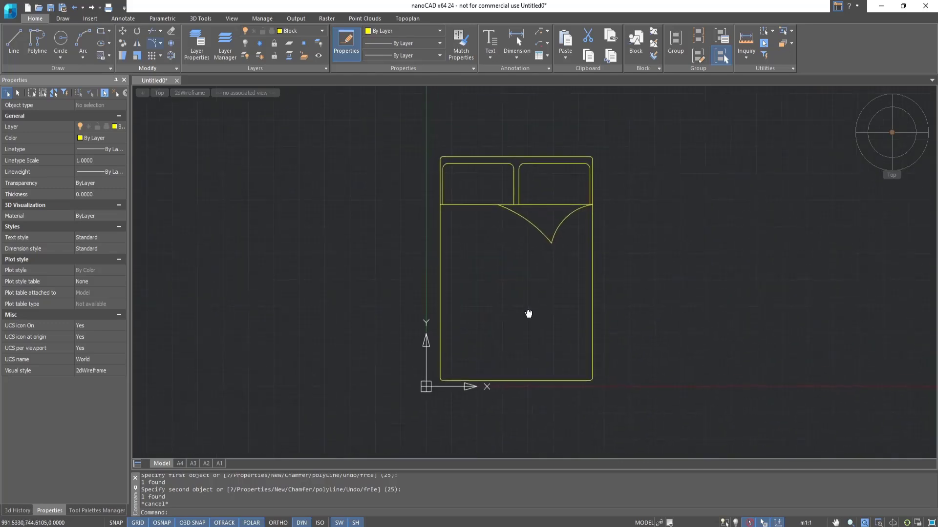
pyautogui.click(655, 31)
pyautogui.click(314, 237)
pyautogui.click(320, 249)
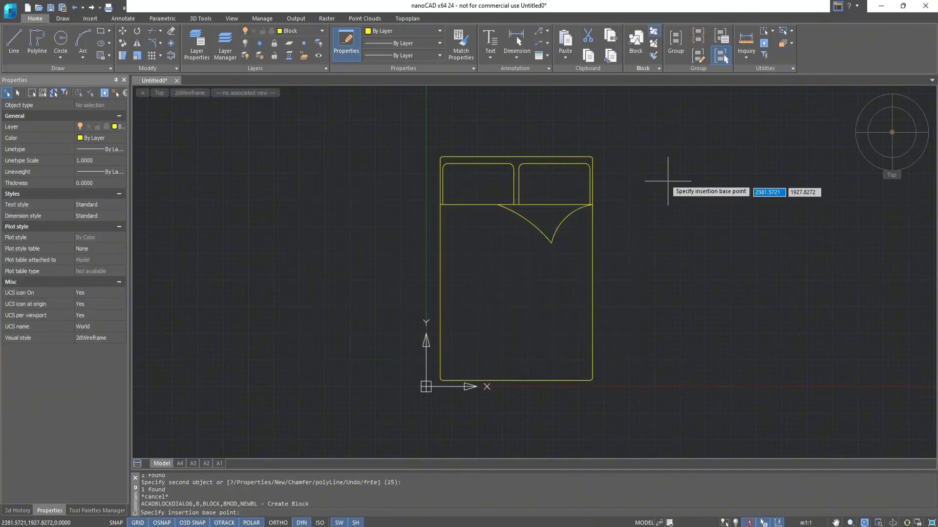
pyautogui.click(592, 157)
pyautogui.click(406, 249)
pyautogui.click(607, 397)
pyautogui.click(430, 128)
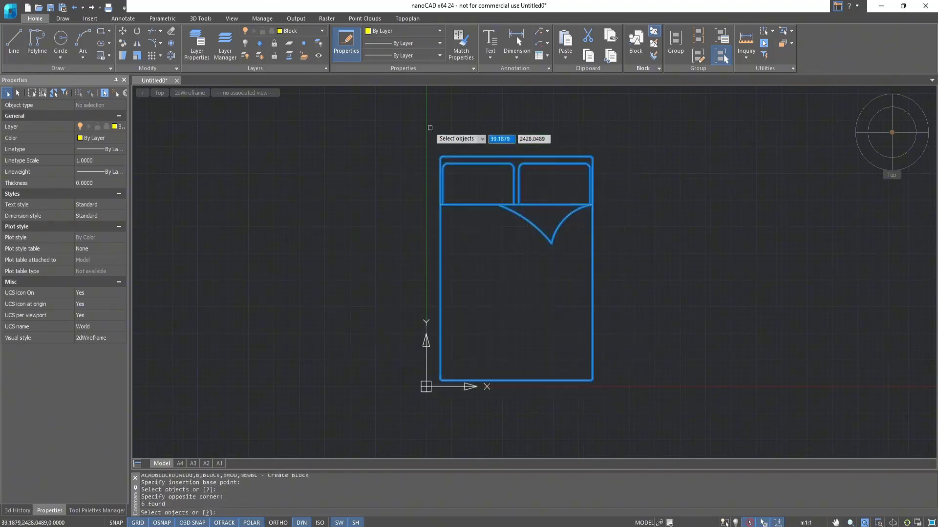
pyautogui.press('Return')
pyautogui.write('Bed')
pyautogui.click(528, 338)
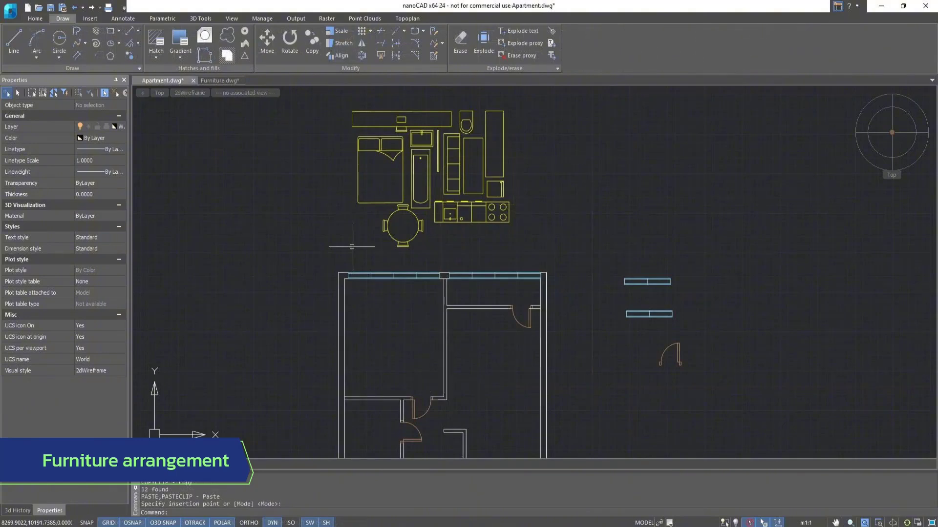
# In Apartment.dwg, move the bathtub, washbasin and toilet blocks together to the free space left of the bathroom.
pyautogui.click(267, 42)
pyautogui.click(412, 151)
pyautogui.click(420, 146)
pyautogui.click(465, 132)
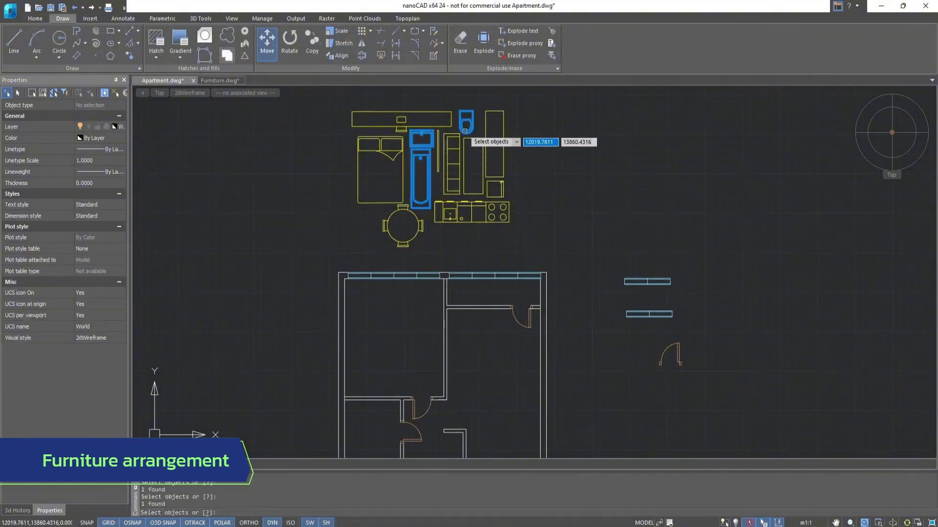
pyautogui.press('Return')
pyautogui.click(466, 131)
pyautogui.moveTo(279, 355); pyautogui.dragTo(304, 236, button='middle')
pyautogui.press('Escape')
pyautogui.press('Escape')
# Rotate the bathtub 90° about its upper-right corner and move it into the bathroom's upper-left corner.
pyautogui.scroll(3, 308, 278)
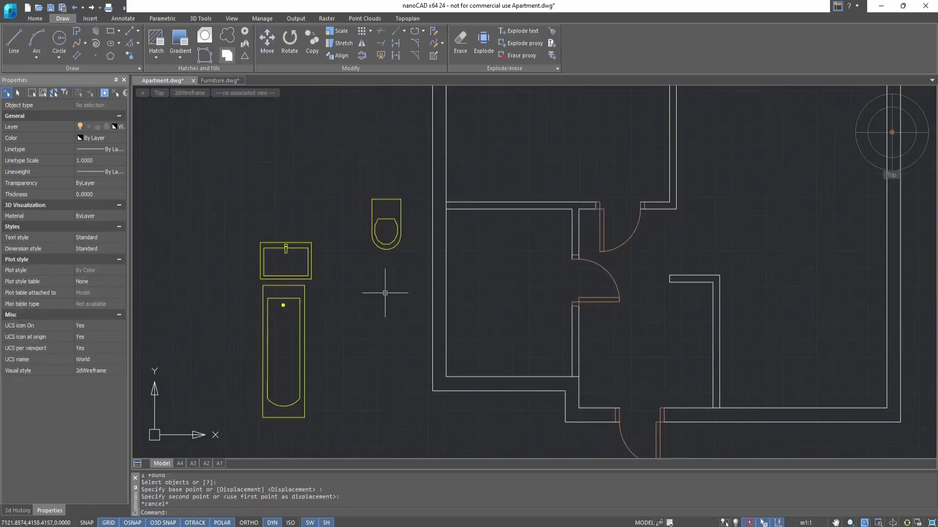
pyautogui.click(290, 42)
pyautogui.click(305, 286)
pyautogui.press('Return')
pyautogui.click(304, 286)
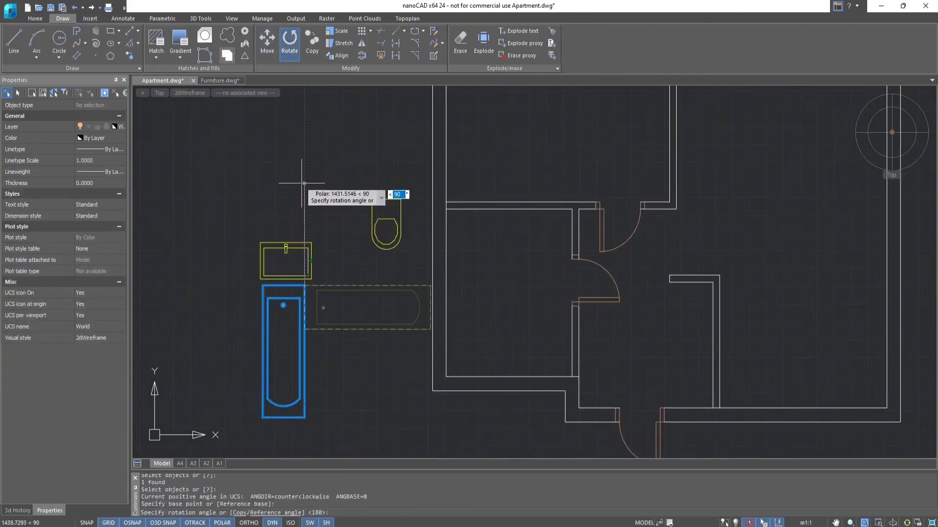
pyautogui.click(304, 183)
pyautogui.write('m')
pyautogui.press('Return')
pyautogui.click(304, 287)
pyautogui.click(446, 210)
pyautogui.press('Escape')
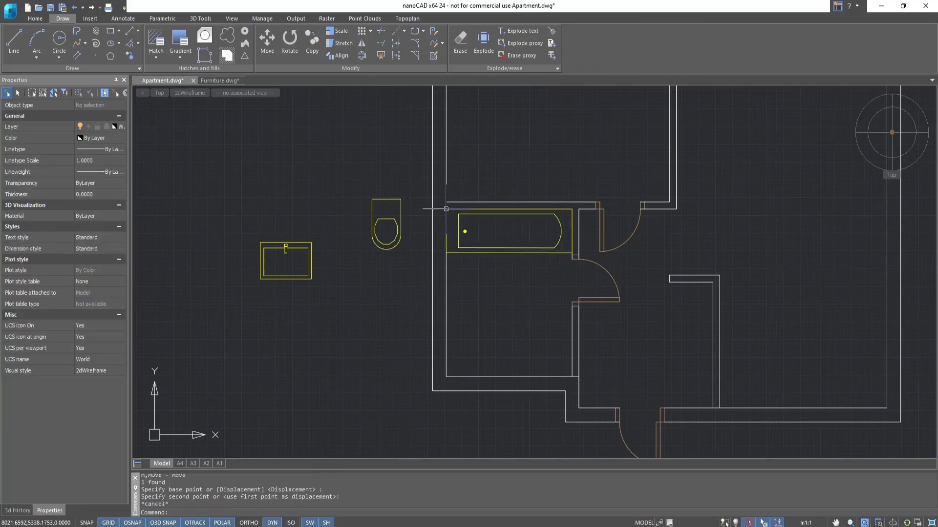
# Rotate the washbasin 90° about its upper edge's midpoint and move it against the bathroom's left wall, below the bathtub.
pyautogui.click(290, 42)
pyautogui.click(286, 243)
pyautogui.press('Return')
pyautogui.click(286, 243)
pyautogui.click(285, 172)
pyautogui.click(267, 42)
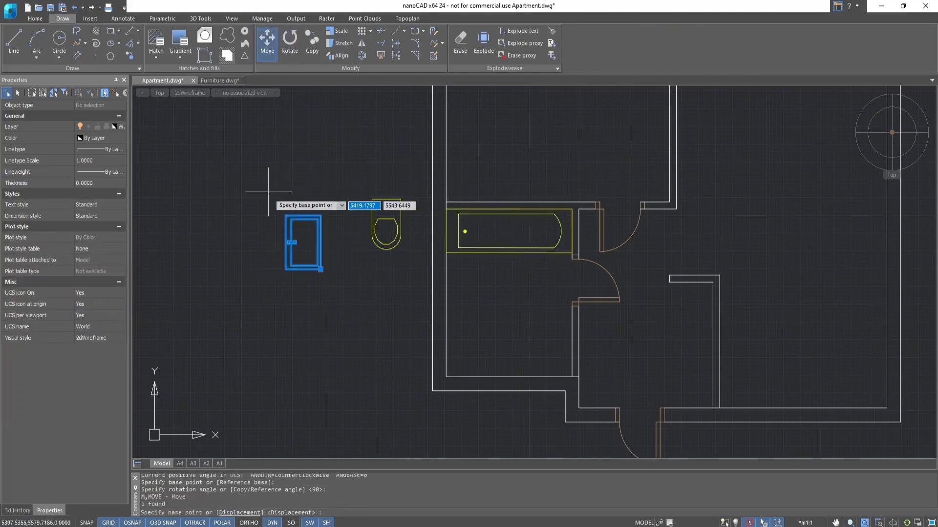
pyautogui.click(286, 243)
pyautogui.click(446, 299)
# Rotate the toilet 90° about its upper edge's midpoint and move it against the bathroom's left wall, below the washbasin.
pyautogui.click(290, 42)
pyautogui.click(386, 200)
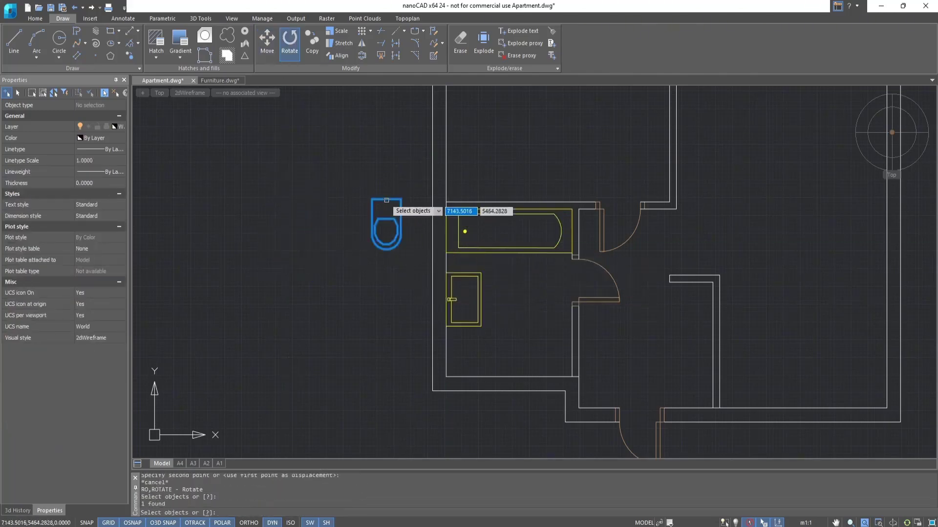
pyautogui.press('Return')
pyautogui.click(387, 199)
pyautogui.click(387, 150)
pyautogui.click(267, 42)
pyautogui.click(387, 199)
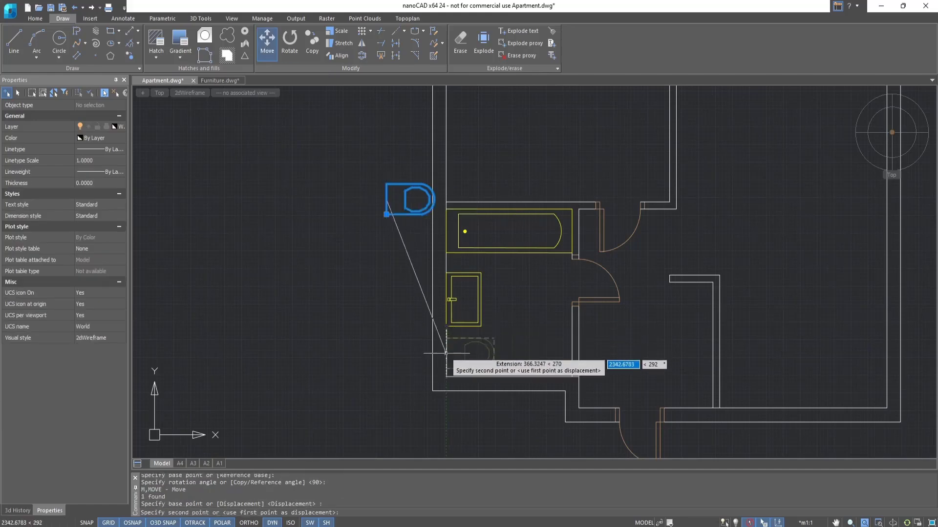
pyautogui.click(445, 353)
# Move the bed, the long desk with chair, the narrow upright block and the tall cabinet to the left of the upper-left room.
pyautogui.scroll(-3, 446, 353)
pyautogui.moveTo(511, 209); pyautogui.dragTo(496, 288, button='middle')
pyautogui.scroll(1, 495, 287)
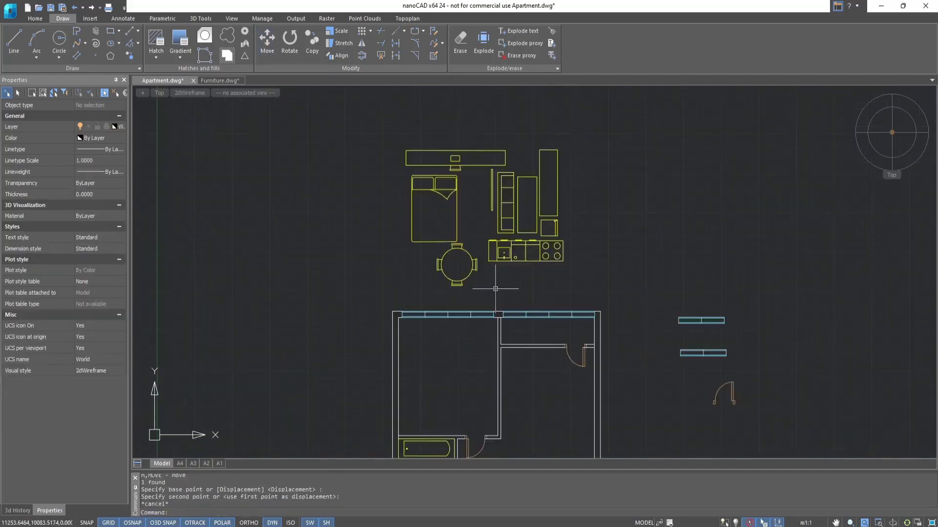
pyautogui.click(263, 48)
pyautogui.click(432, 191)
pyautogui.click(452, 165)
pyautogui.click(491, 192)
pyautogui.click(557, 202)
pyautogui.press('Return')
pyautogui.click(558, 216)
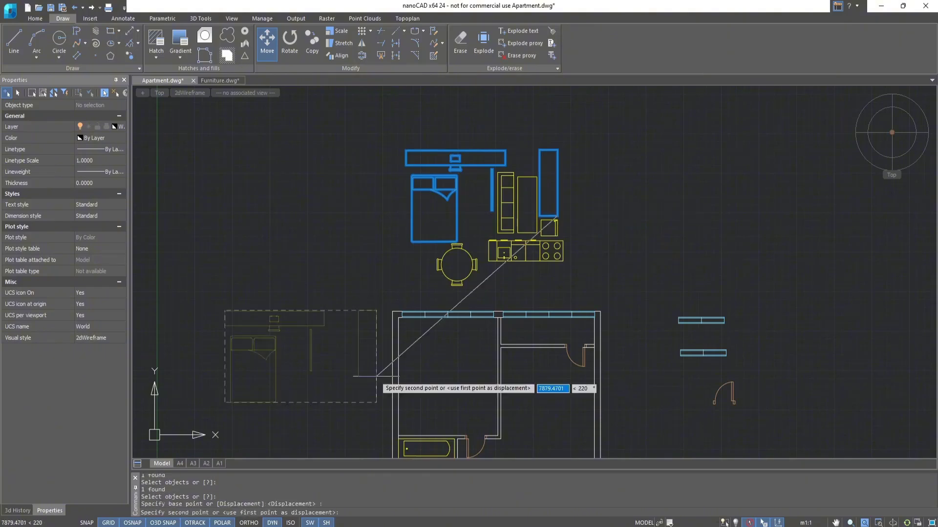
pyautogui.click(383, 403)
pyautogui.scroll(2, 384, 415)
pyautogui.moveTo(384, 415); pyautogui.dragTo(506, 346, button='middle')
pyautogui.press('Escape')
# Move the long desk block by its upper midpoint to the middle of the window wall in the upper-left room.
pyautogui.click(267, 44)
pyautogui.click(277, 209)
pyautogui.press('Return')
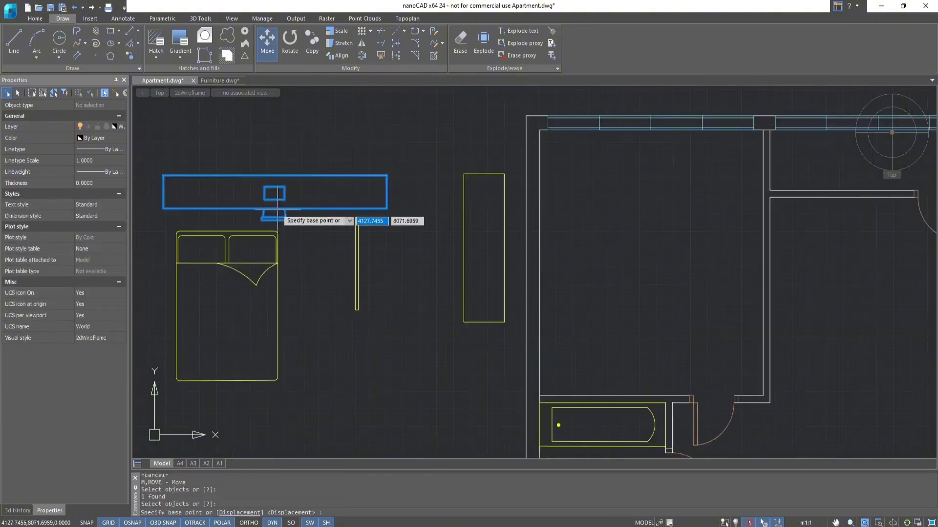
pyautogui.click(276, 176)
pyautogui.click(651, 130)
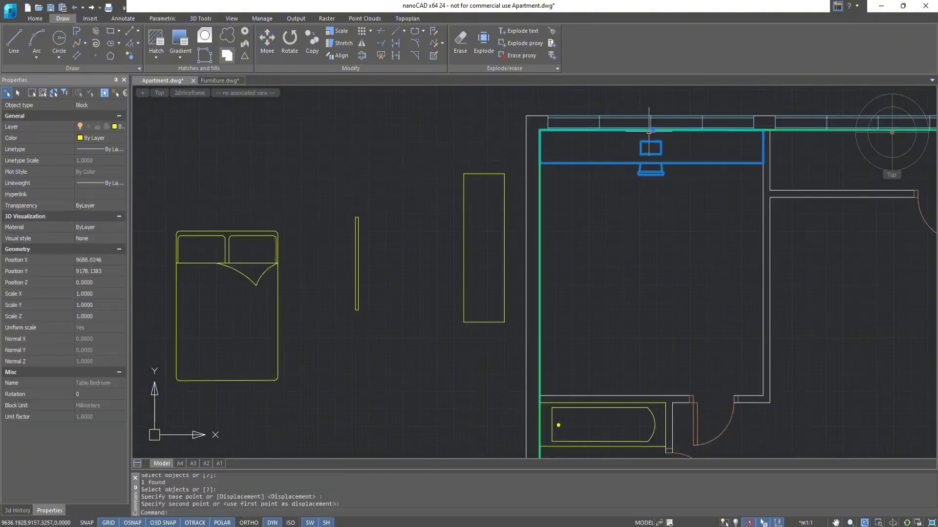
# Try to rotate the bed block 90° about its upper-left corner and undo the rotation.
pyautogui.click(290, 44)
pyautogui.click(181, 236)
pyautogui.press('Return')
pyautogui.click(177, 232)
pyautogui.click(180, 157)
pyautogui.hotkey('ctrl', 'z')
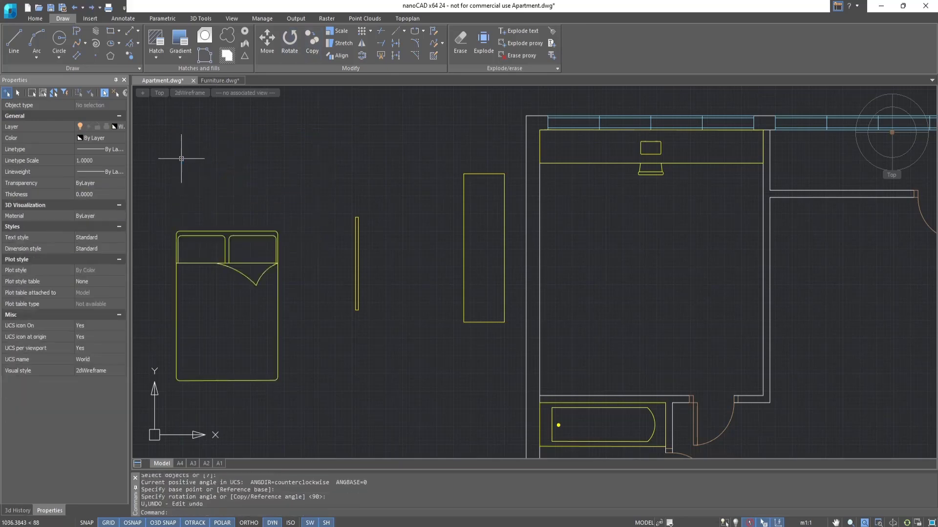
# Rotate the bed block 90° counterclockwise about its upper-left corner.
pyautogui.click(289, 44)
pyautogui.click(182, 232)
pyautogui.press('Return')
pyautogui.click(177, 233)
pyautogui.click(177, 158)
pyautogui.click(179, 158)
# Move the bed by the midpoint of its headboard edge against the left wall of the upper-left room.
pyautogui.click(267, 44)
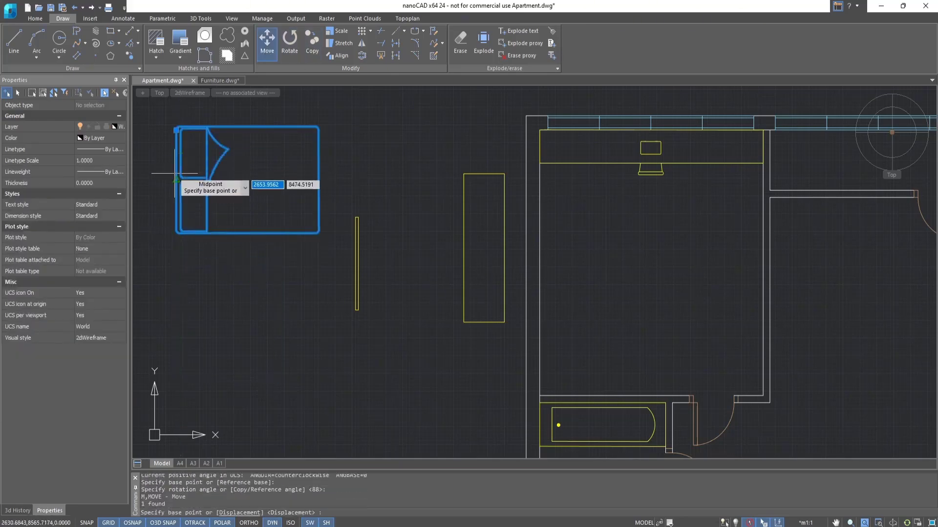
pyautogui.click(177, 180)
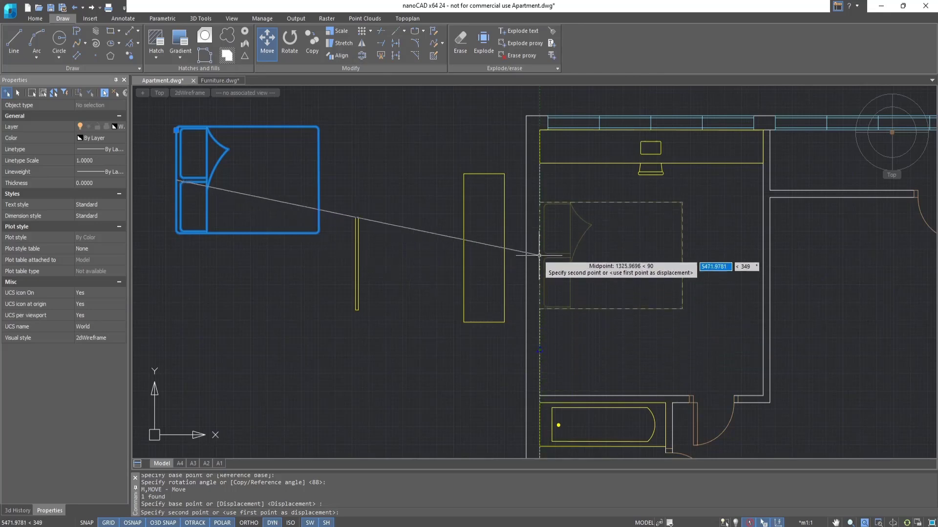
pyautogui.click(539, 272)
pyautogui.press('Escape')
# Rotate the tall cabinet block 90° clockwise about its upper-left corner.
pyautogui.click(290, 44)
pyautogui.click(477, 174)
pyautogui.press('Return')
pyautogui.click(464, 174)
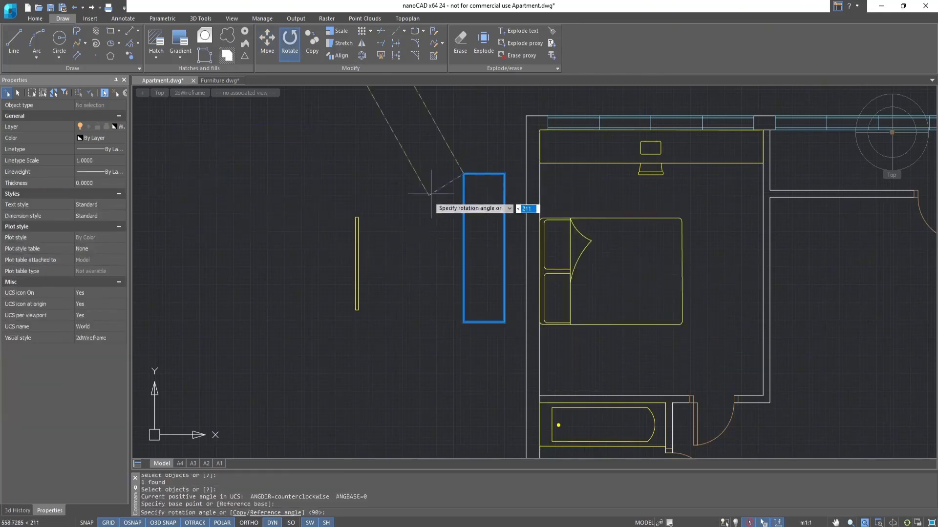
pyautogui.click(463, 296)
# Move the rotated cabinet by its upper-left corner into the lower-left corner of the bedroom, below the bed.
pyautogui.write('m')
pyautogui.press('Return')
pyautogui.click(322, 174)
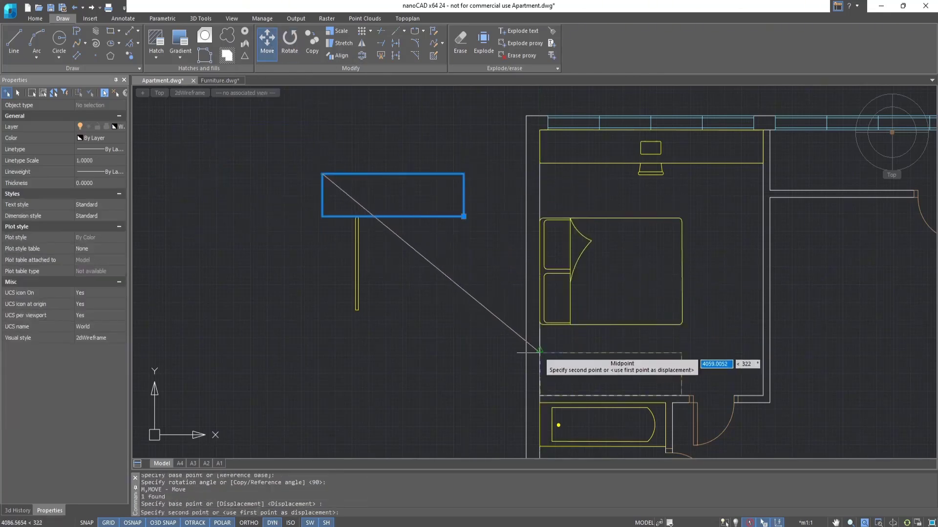
pyautogui.click(539, 352)
pyautogui.press('Escape')
# Move the narrow TV block by the midpoint of its long side onto the bedroom's right wall, opposite the bed.
pyautogui.click(267, 43)
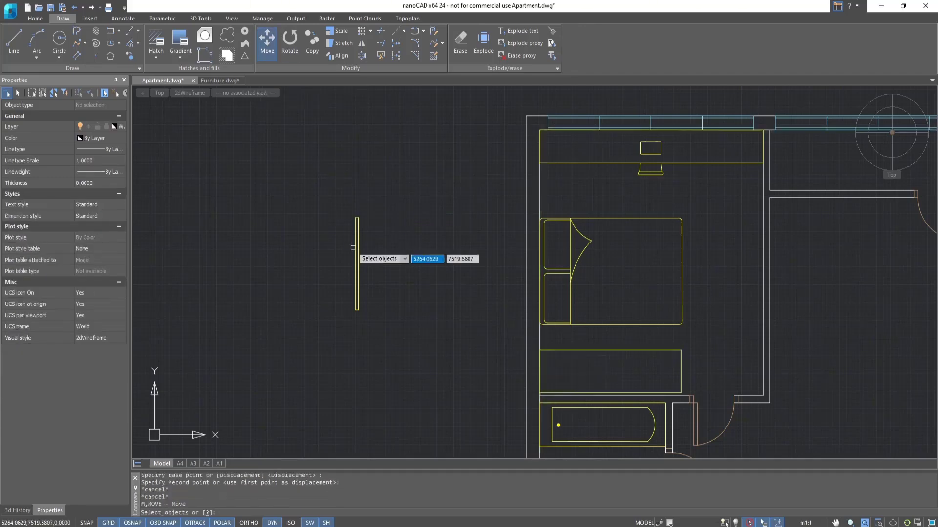
pyautogui.click(356, 249)
pyautogui.press('Return')
pyautogui.scroll(2, 356, 261)
pyautogui.click(363, 268)
pyautogui.scroll(-4, 628, 276)
pyautogui.scroll(4, 755, 279)
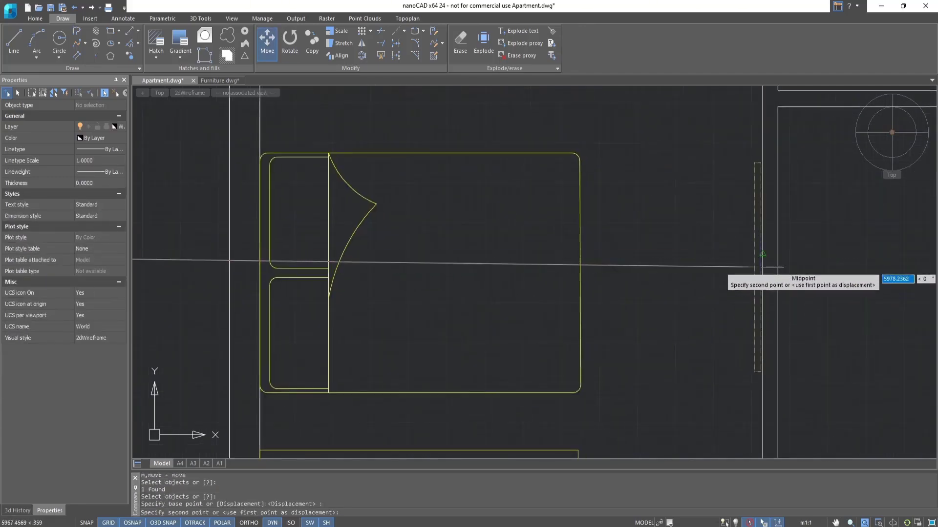
pyautogui.scroll(-1, 760, 269)
pyautogui.click(763, 261)
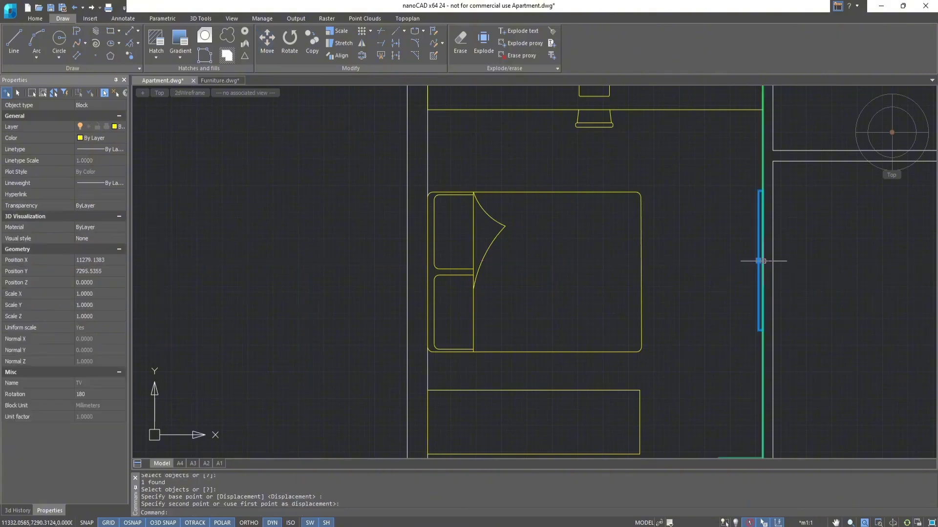
pyautogui.press('Escape')
# Move the sofa, cabinet, fridge, kitchen and round table blocks from above the plan to its right side, below the spare door.
pyautogui.scroll(-4, 628, 265)
pyautogui.scroll(-3, 620, 273)
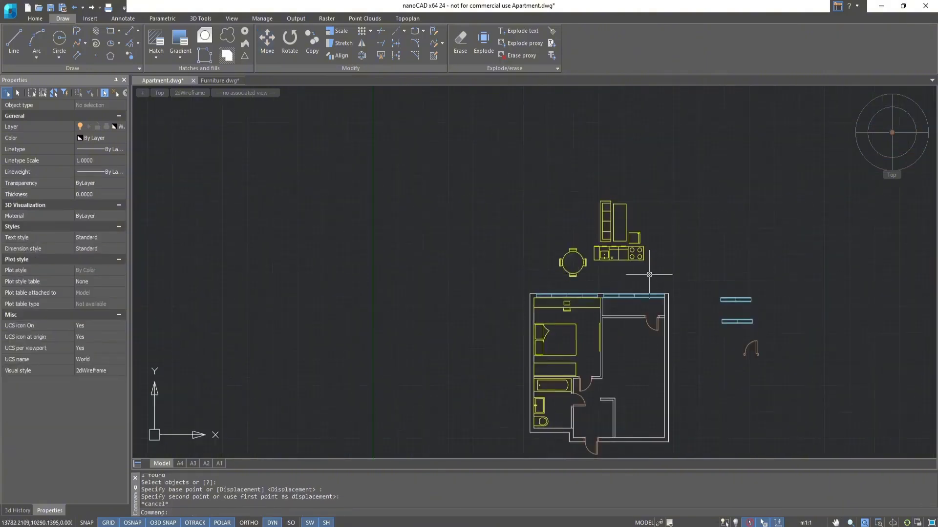
pyautogui.click(671, 297)
pyautogui.click(532, 170)
pyautogui.click(599, 241)
pyautogui.hotkey('ctrl', 'z')
pyautogui.hotkey('ctrl', 'z')
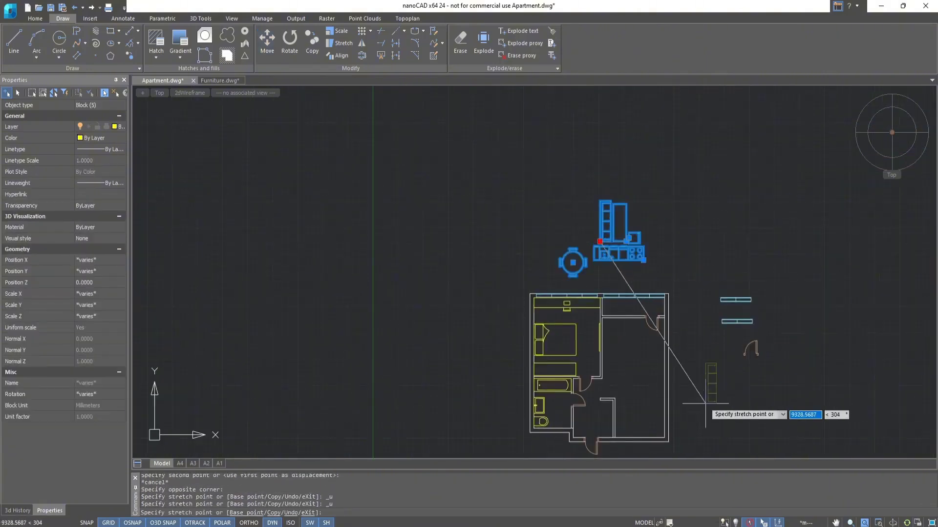
pyautogui.press('Escape')
pyautogui.moveTo(601, 238); pyautogui.dragTo(726, 401)
pyautogui.scroll(3, 727, 401)
pyautogui.moveTo(727, 401); pyautogui.dragTo(696, 303, button='middle')
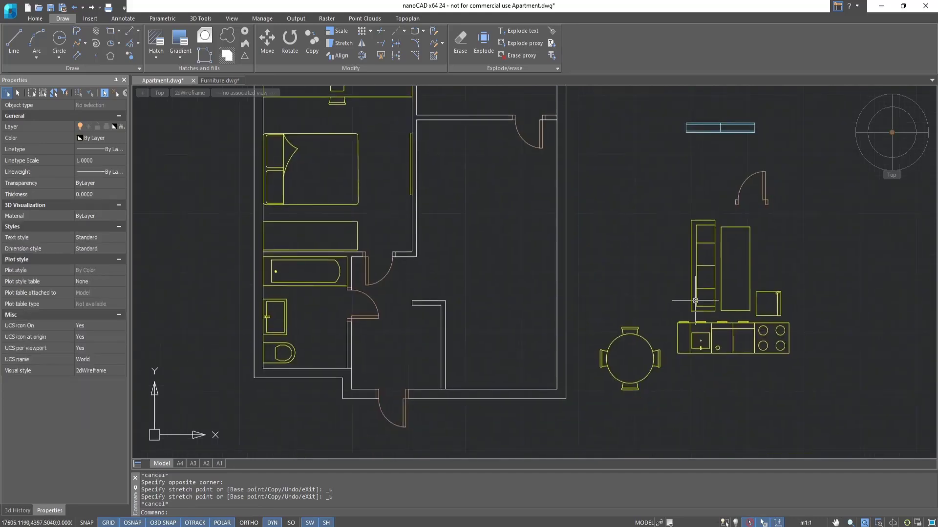
# Move the kitchen block by its lower-right corner to the inner lower-right corner of the large room.
pyautogui.scroll(2, 694, 298)
pyautogui.press('space')
pyautogui.click(718, 363)
pyautogui.press('space')
pyautogui.click(835, 380)
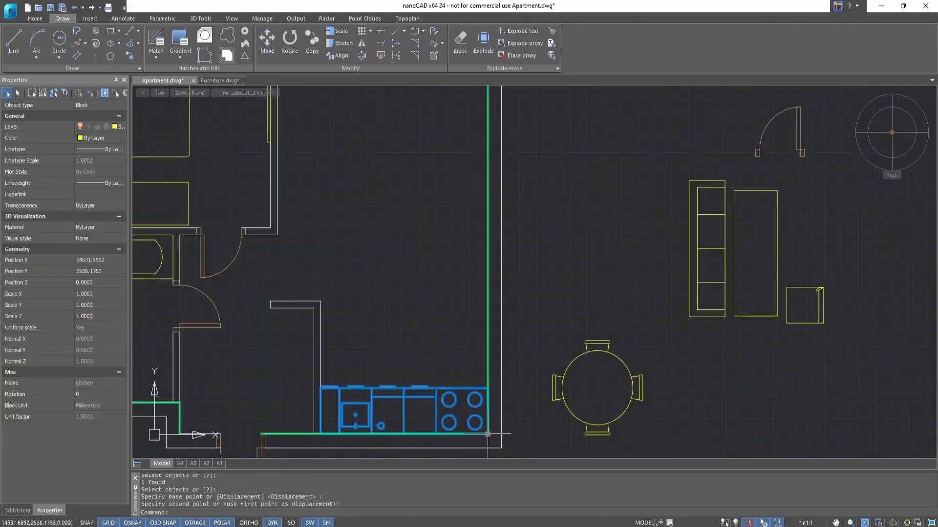
pyautogui.click(487, 434)
# Move the fridge block by its lower-left corner against the partition wall above the kitchen's left end.
pyautogui.press('space')
pyautogui.click(822, 307)
pyautogui.press('space')
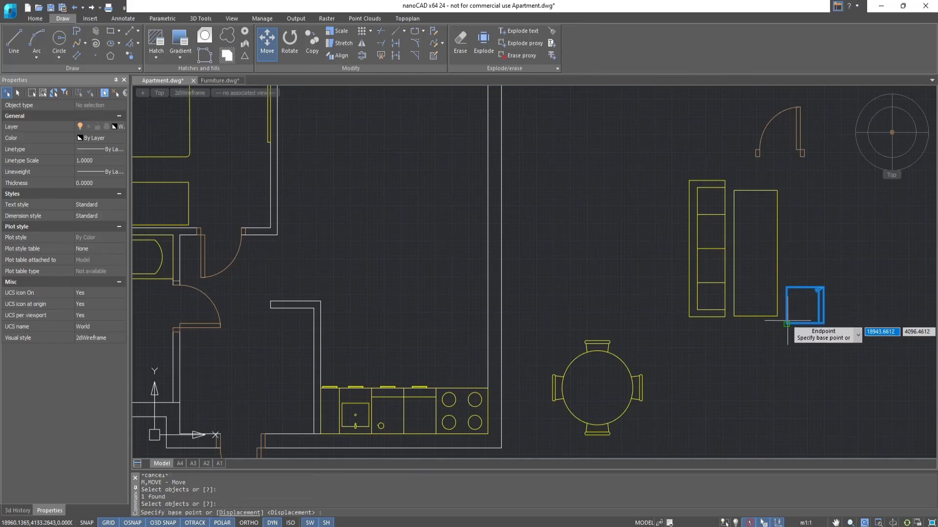
pyautogui.click(786, 324)
pyautogui.click(317, 354)
# Move the round dining table with chairs by its top chair's midpoint into the large room, above the kitchen counter.
pyautogui.press('space')
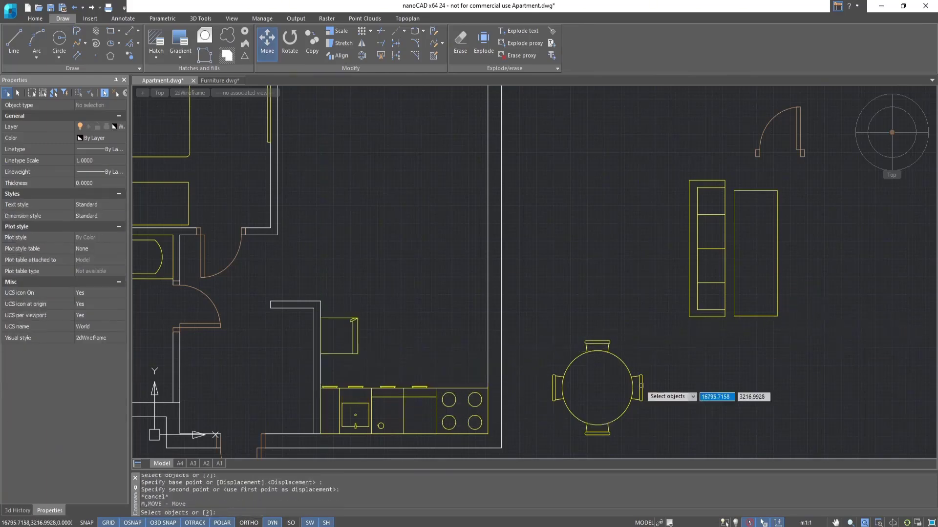
pyautogui.click(599, 355)
pyautogui.press('space')
pyautogui.click(597, 342)
pyautogui.click(428, 205)
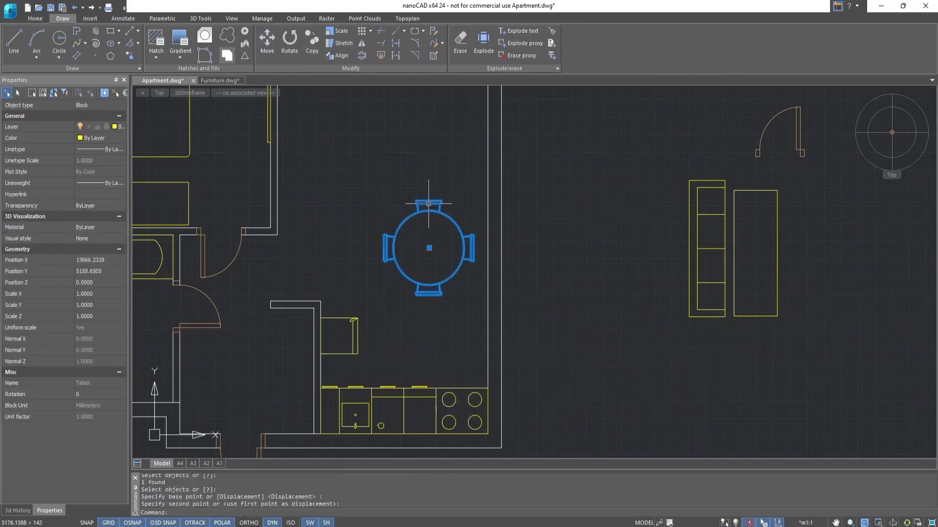
pyautogui.press('Escape')
# Move the sofa block by its upper-left corner against the left wall of the large room.
pyautogui.scroll(-2, 470, 307)
pyautogui.press('space')
pyautogui.click(644, 323)
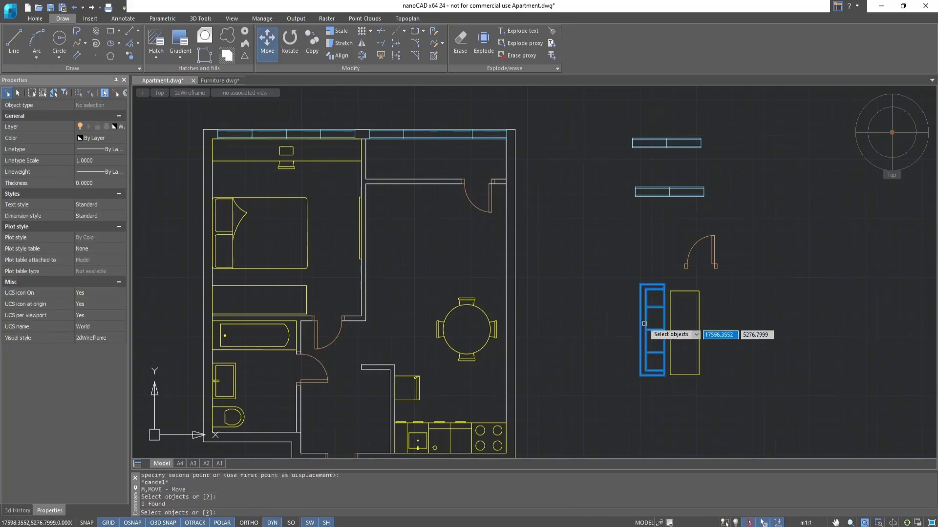
pyautogui.press('space')
pyautogui.click(641, 284)
pyautogui.click(366, 199)
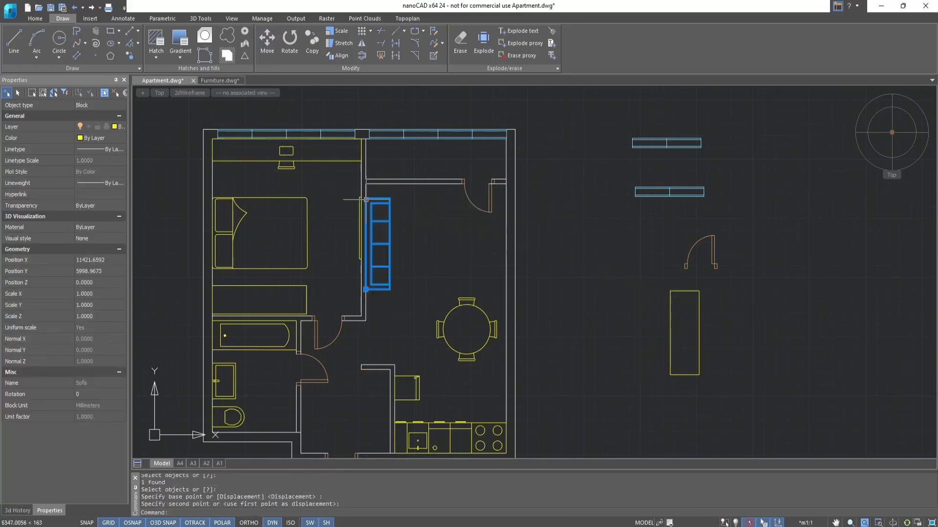
pyautogui.press('Escape')
# Copy the bedroom TV block by its midpoint onto the large room's right wall, opposite the sofa.
pyautogui.scroll(2, 366, 199)
pyautogui.write('co')
pyautogui.press('space')
pyautogui.click(355, 231)
pyautogui.press('space')
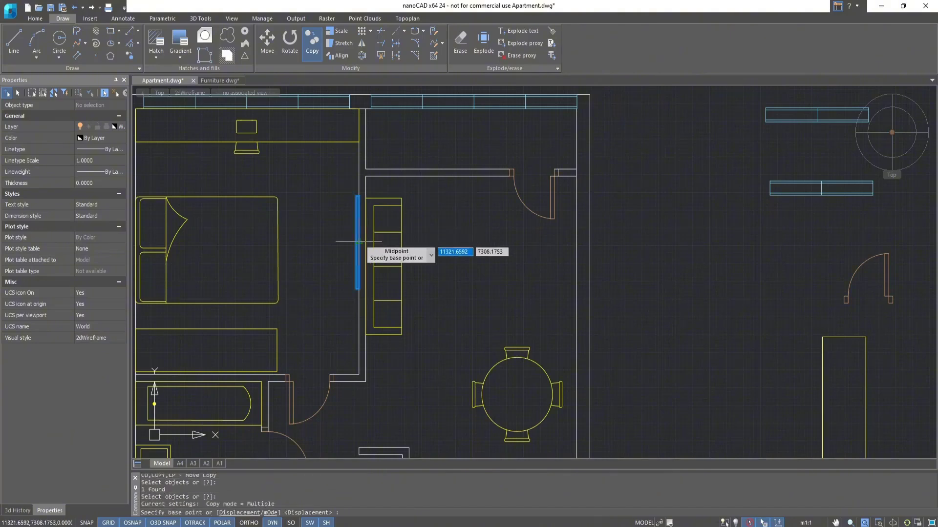
pyautogui.click(358, 241)
pyautogui.click(574, 277)
pyautogui.press('Escape')
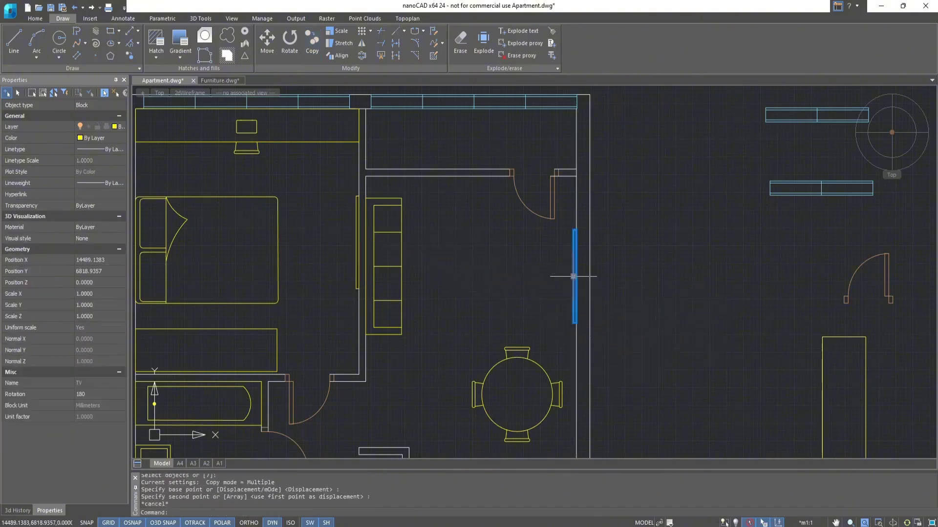
pyautogui.press('Escape')
# Move the remaining cabinet block by its upper-right corner into the hallway niche beside the kitchen partition.
pyautogui.scroll(-3, 527, 227)
pyautogui.write('m')
pyautogui.press('space')
pyautogui.click(659, 303)
pyautogui.press('space')
pyautogui.click(678, 276)
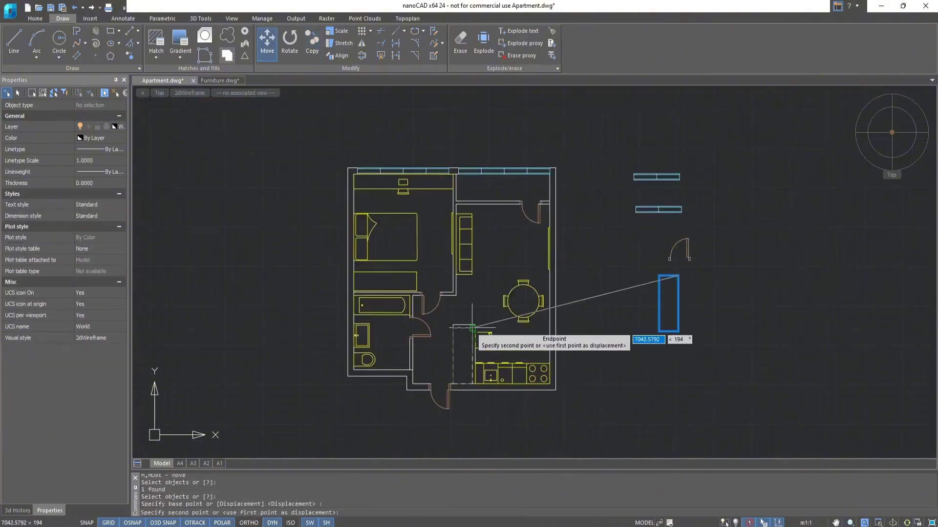
pyautogui.click(472, 327)
pyautogui.press('Escape')
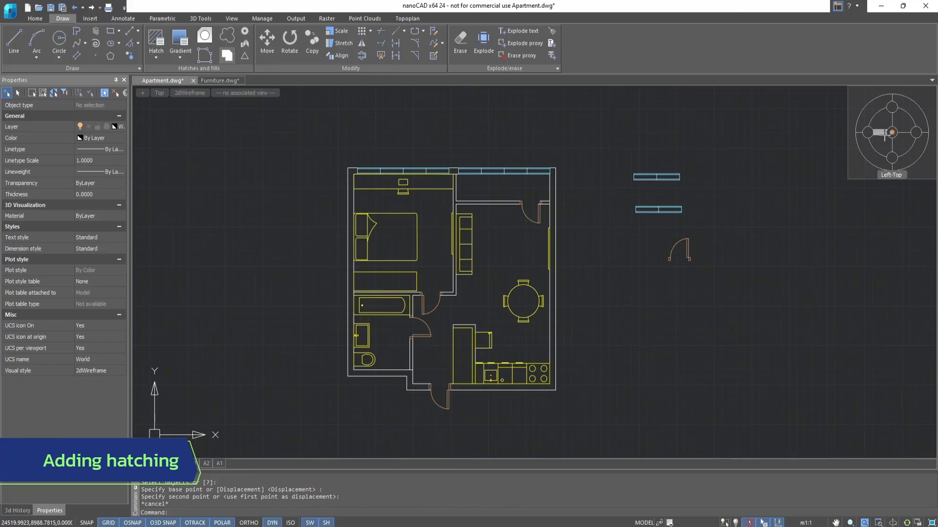
# Make the Hatch layer current.
pyautogui.click(35, 18)
pyautogui.click(321, 30)
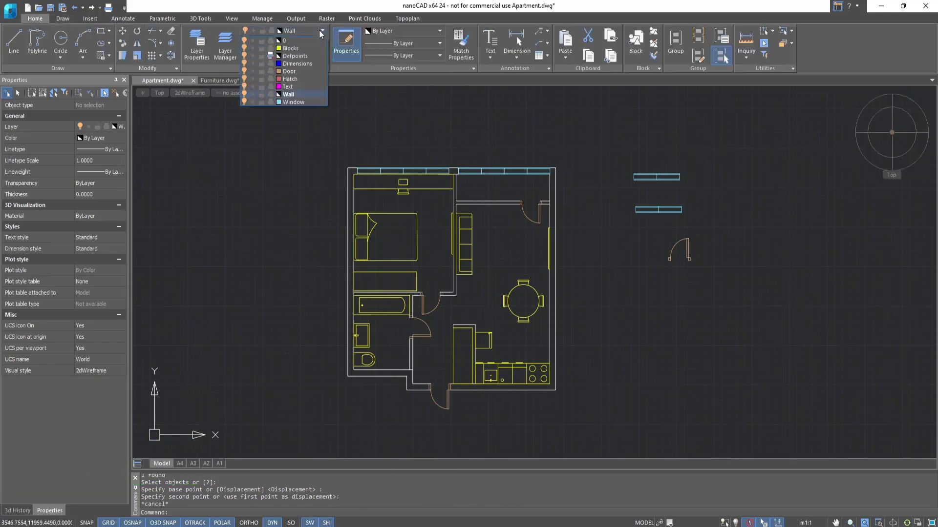
pyautogui.click(309, 78)
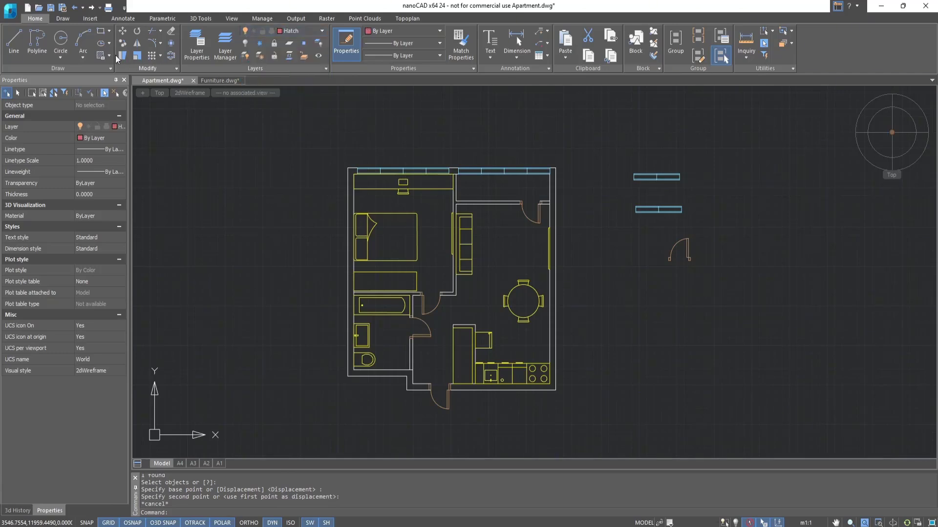
# Start a hatch with the predefined ANSI32 pattern and a scale of 15.
pyautogui.click(68, 21)
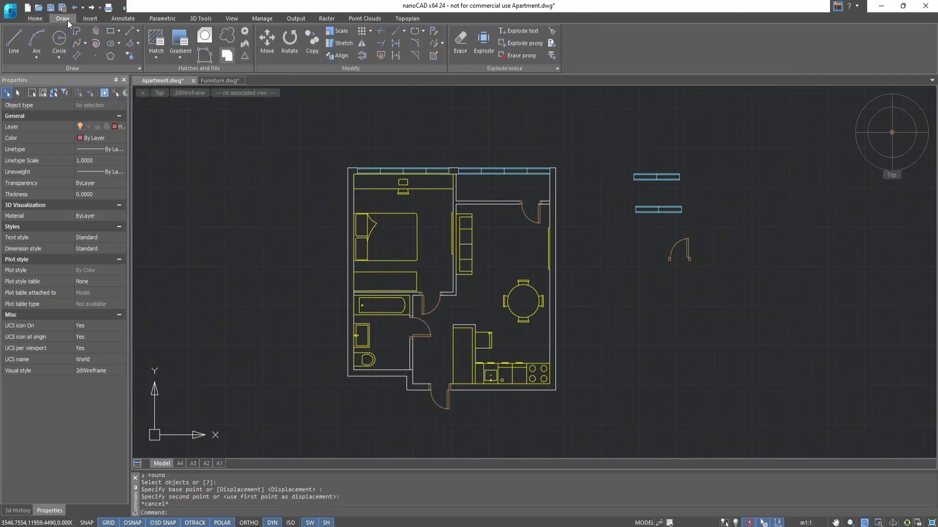
pyautogui.click(157, 48)
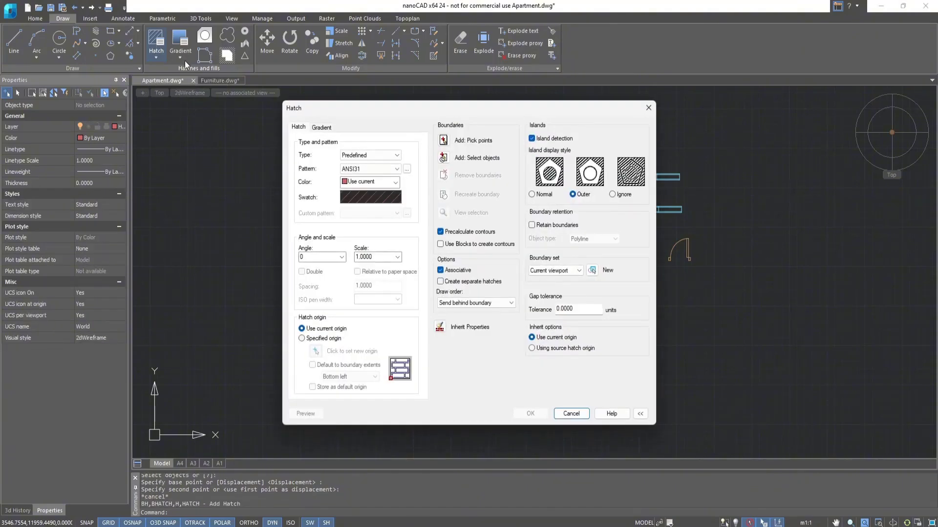
pyautogui.click(376, 198)
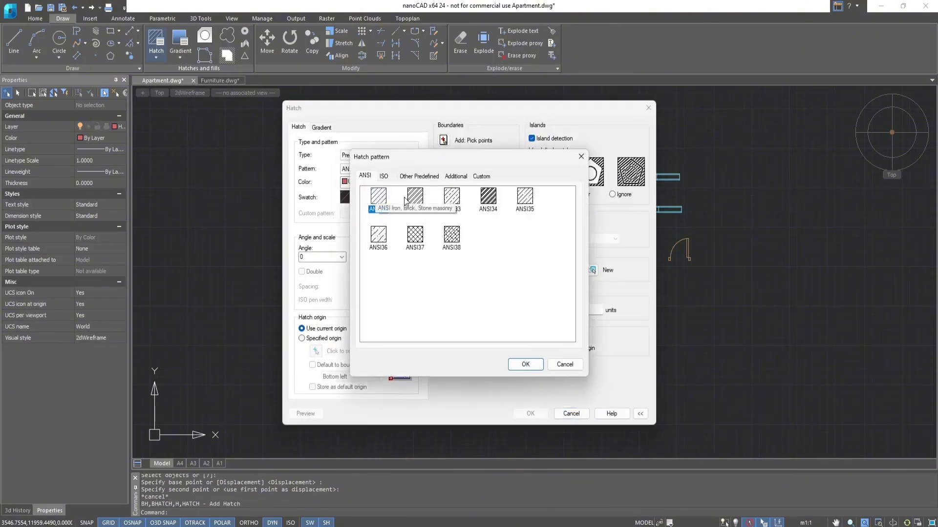
pyautogui.click(415, 204)
pyautogui.click(525, 365)
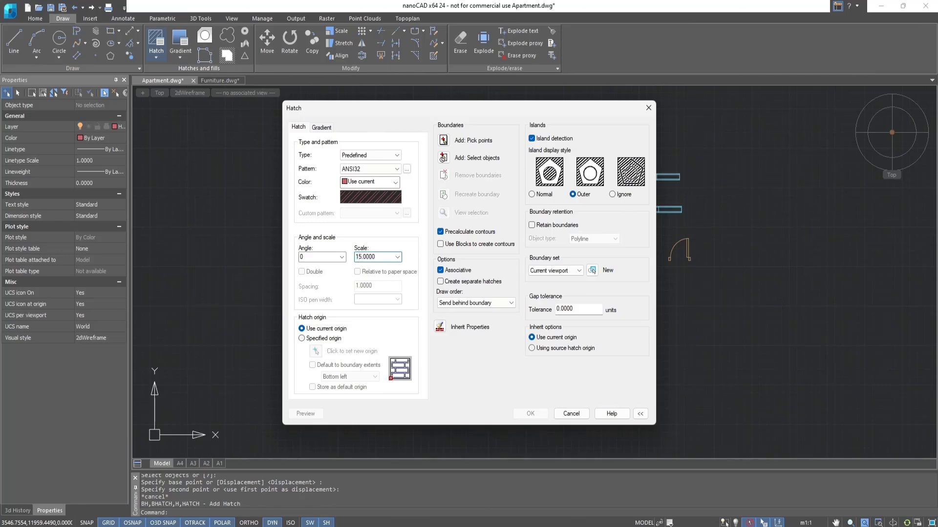
# Apply the hatch inside the apartment's outer walls and the pier between the two windows.
pyautogui.click(445, 142)
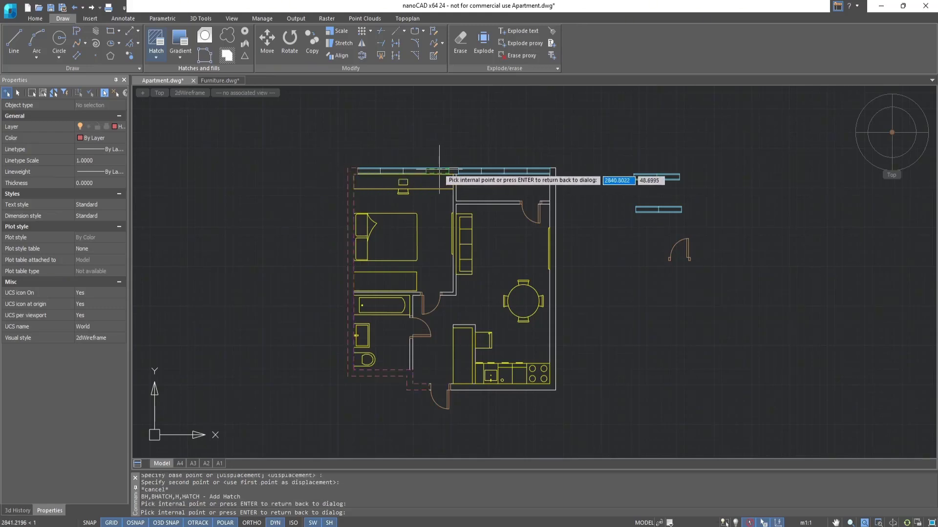
pyautogui.click(454, 171)
pyautogui.click(554, 182)
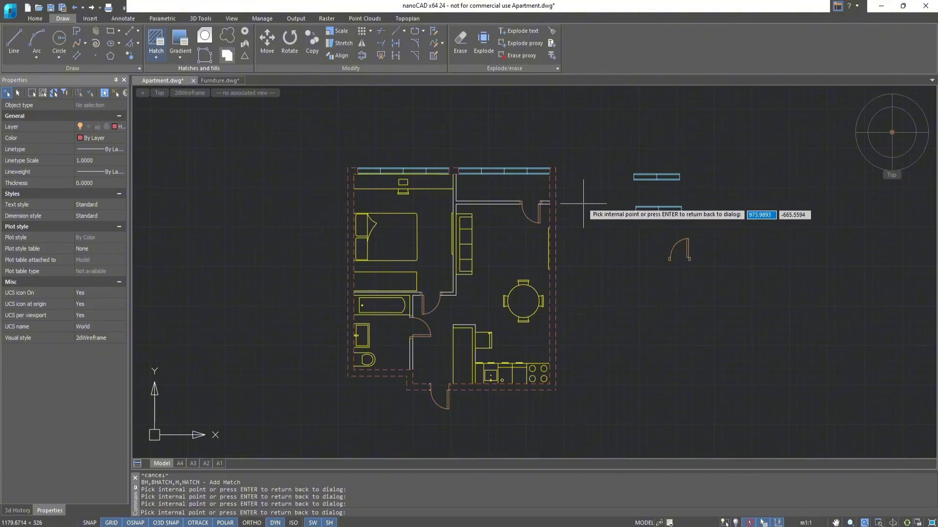
pyautogui.press('Return')
pyautogui.click(530, 414)
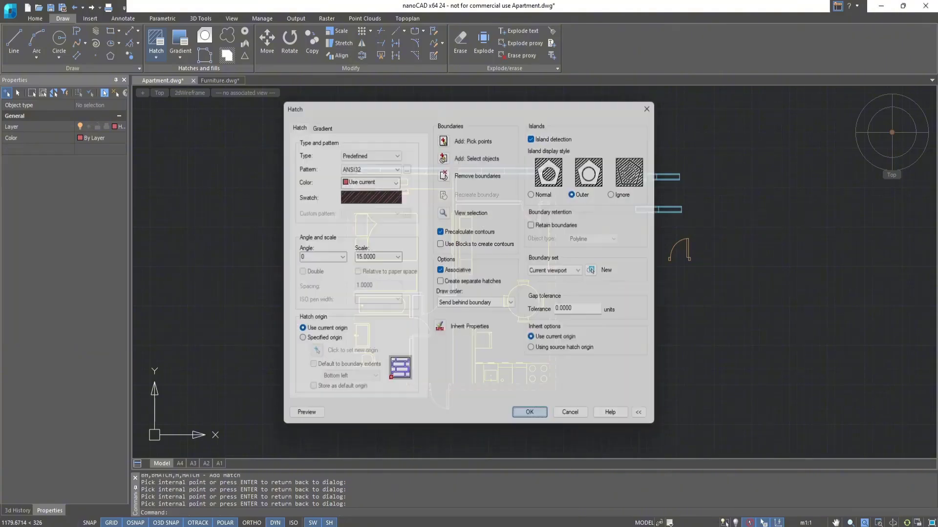
# Start another hatch with the ANSI31 pattern and a scale of 25.
pyautogui.click(156, 46)
pyautogui.click(367, 205)
pyautogui.click(375, 202)
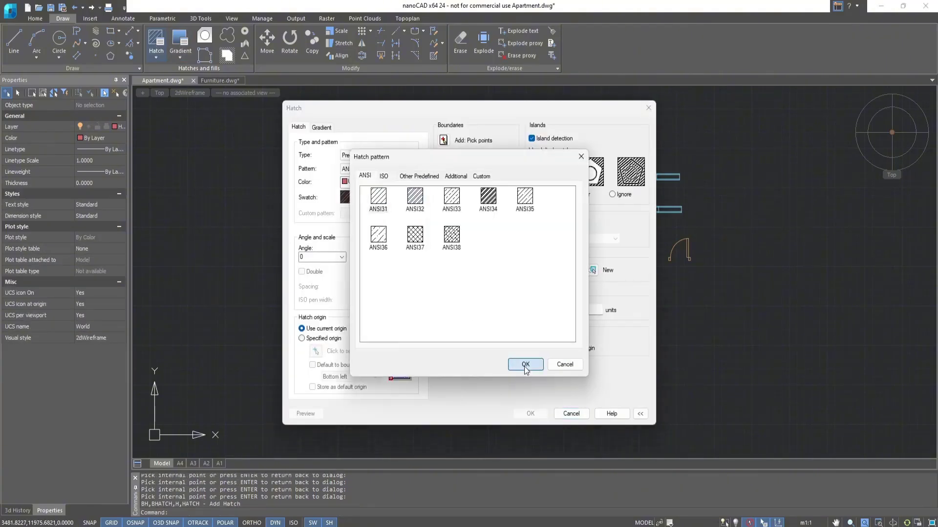
pyautogui.click(526, 368)
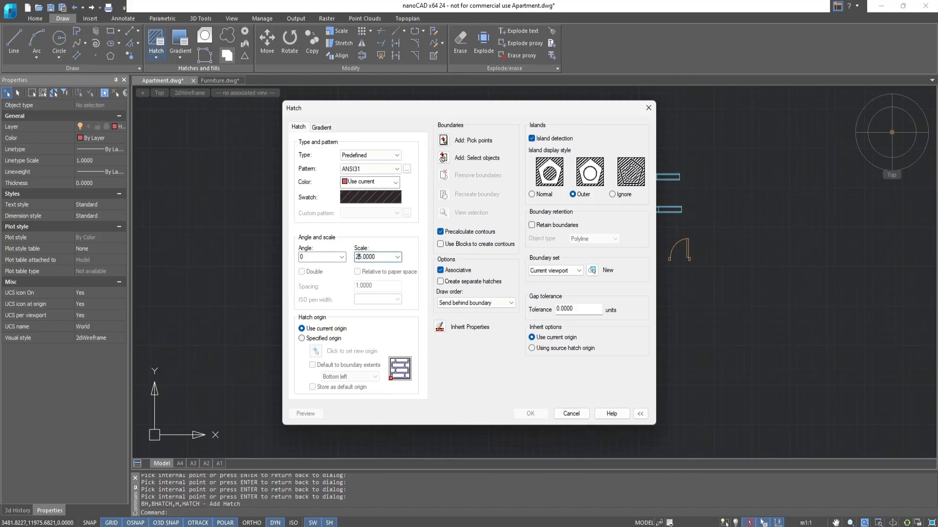
# Apply the hatch inside all interior partition walls of the apartment.
pyautogui.click(444, 140)
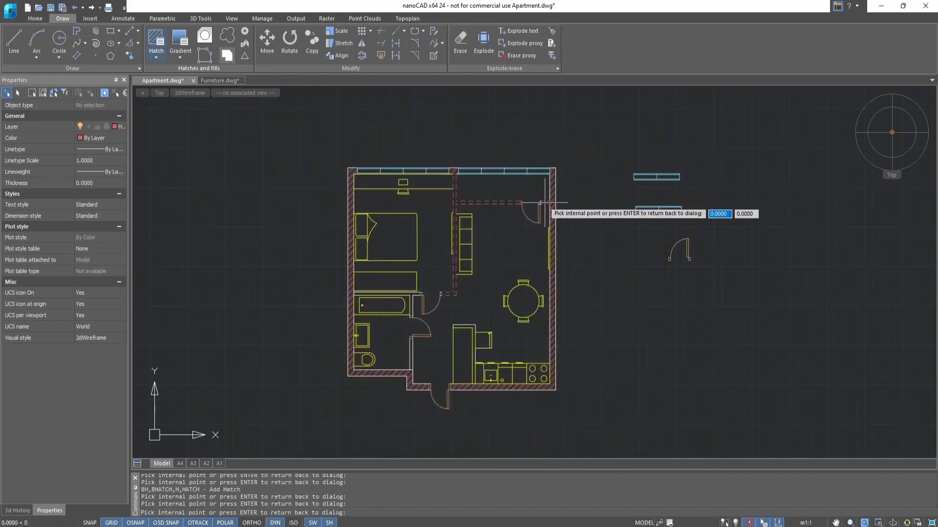
pyautogui.click(411, 295)
pyautogui.click(412, 346)
pyautogui.click(469, 326)
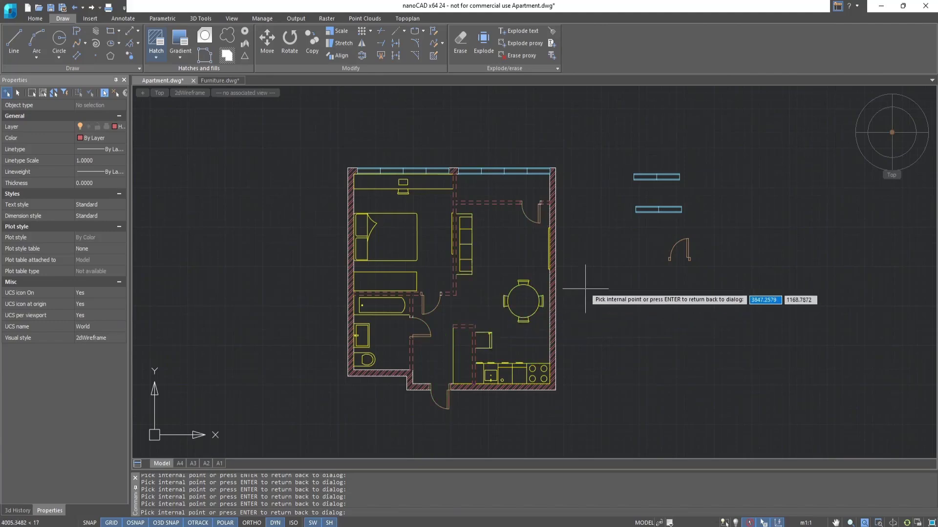
pyautogui.press('Return')
pyautogui.click(539, 413)
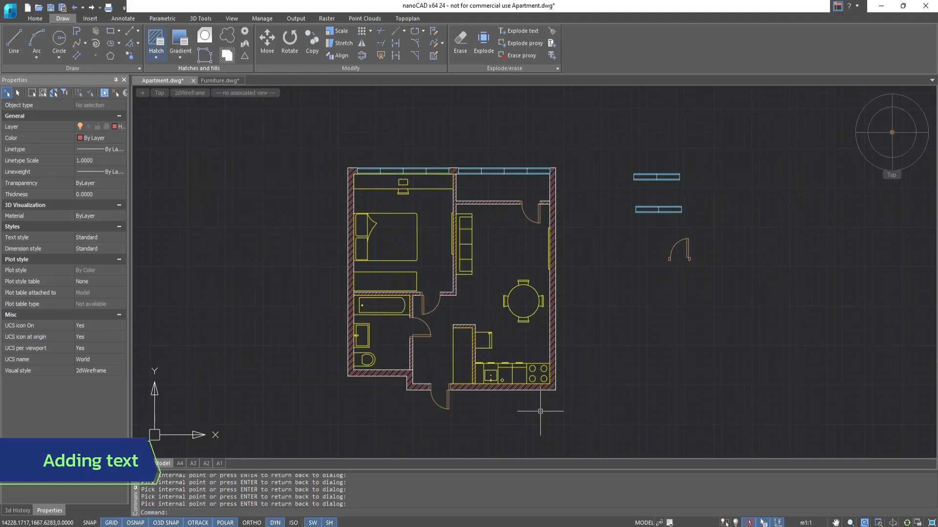
# Make the Text layer the current layer.
pyautogui.click(37, 19)
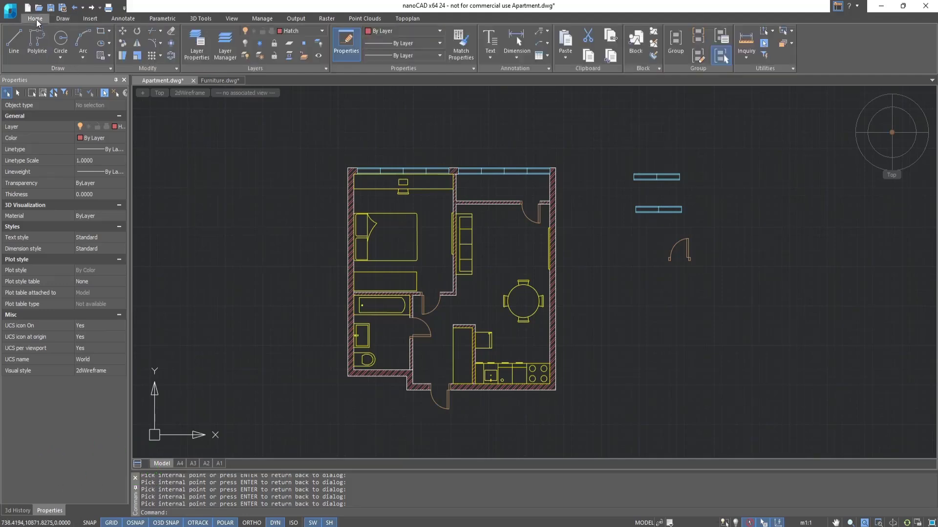
pyautogui.click(322, 31)
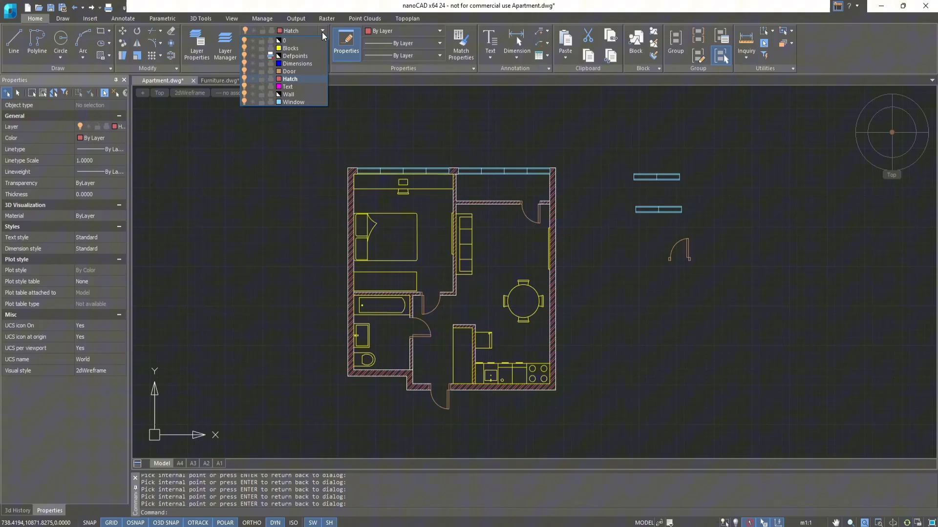
pyautogui.click(315, 87)
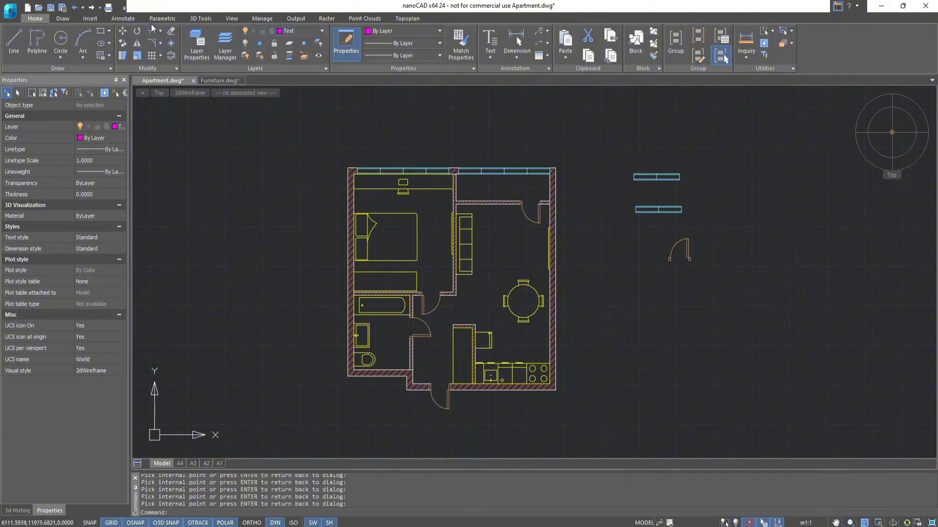
# Check the font assigned to the Standard text style, keeping Arial.
pyautogui.click(132, 19)
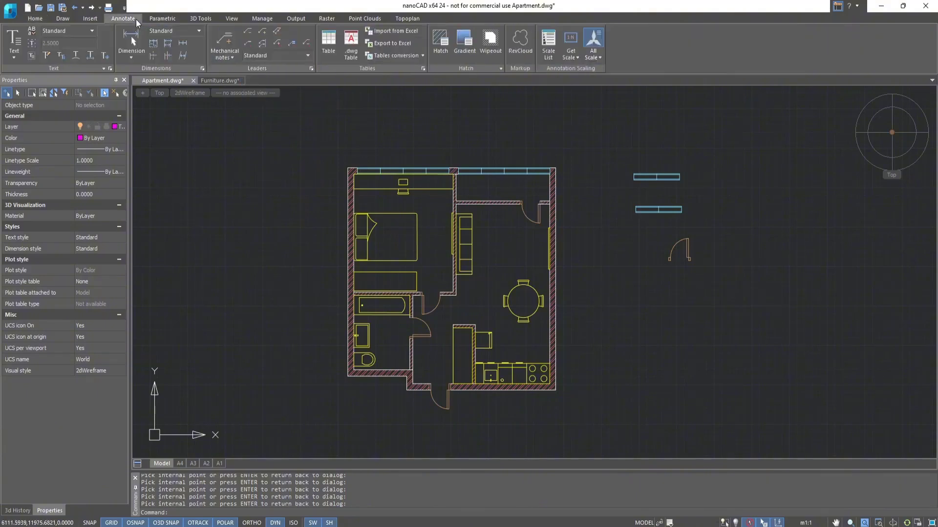
pyautogui.click(109, 68)
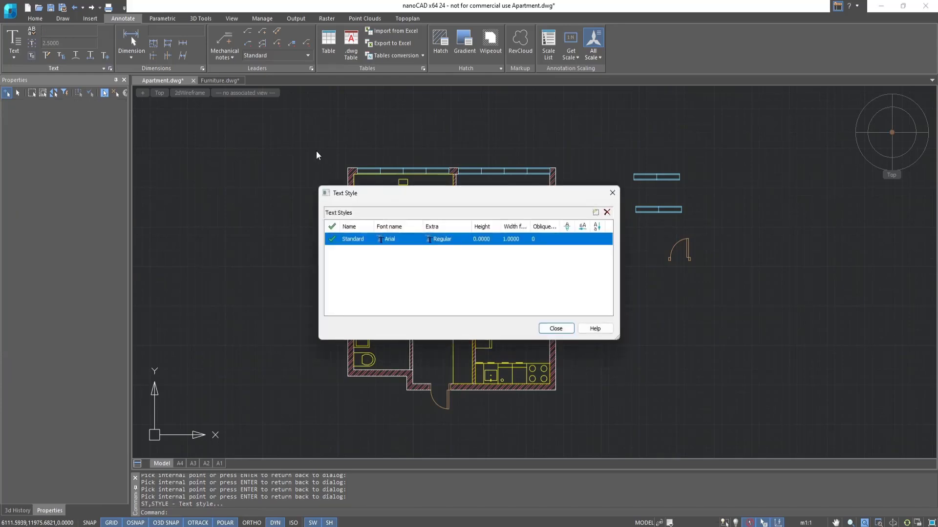
pyautogui.click(397, 239)
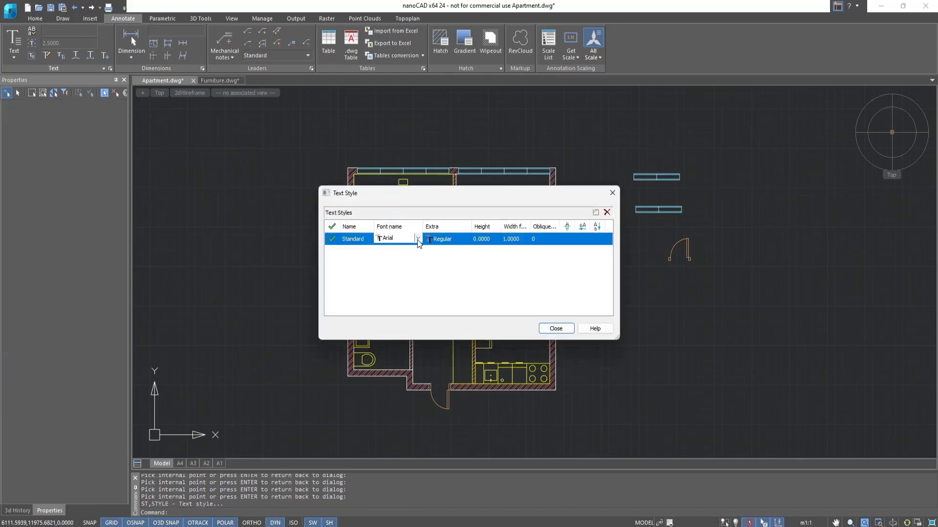
pyautogui.click(418, 240)
pyautogui.click(418, 239)
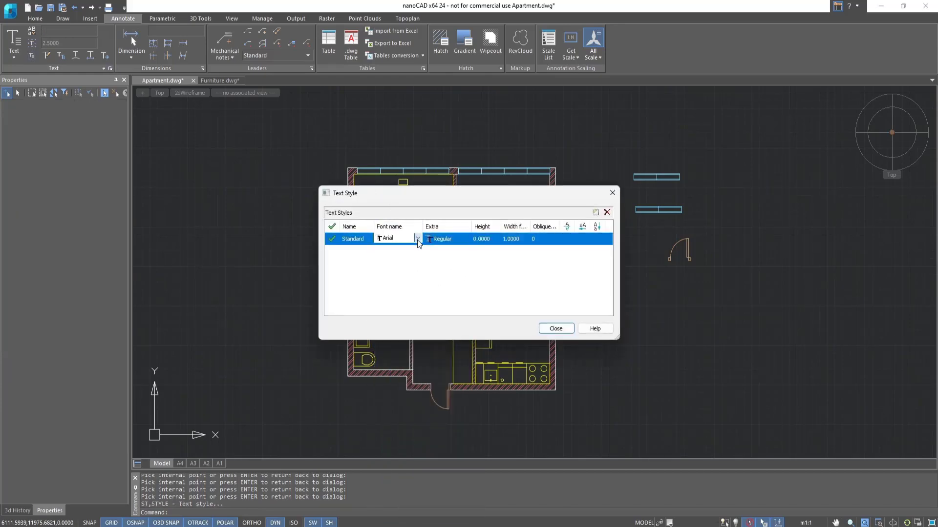
pyautogui.click(568, 328)
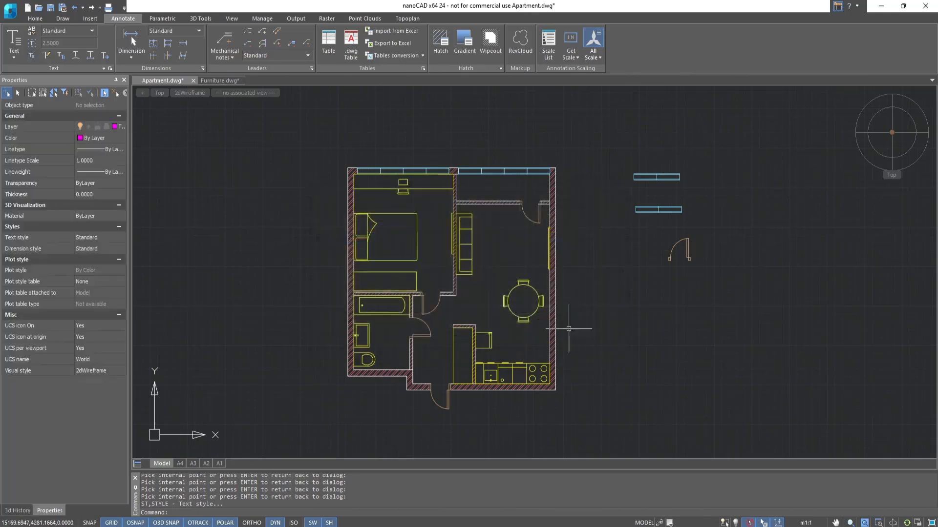
# Set the drawing's symbol scale to 1:50.
pyautogui.click(14, 58)
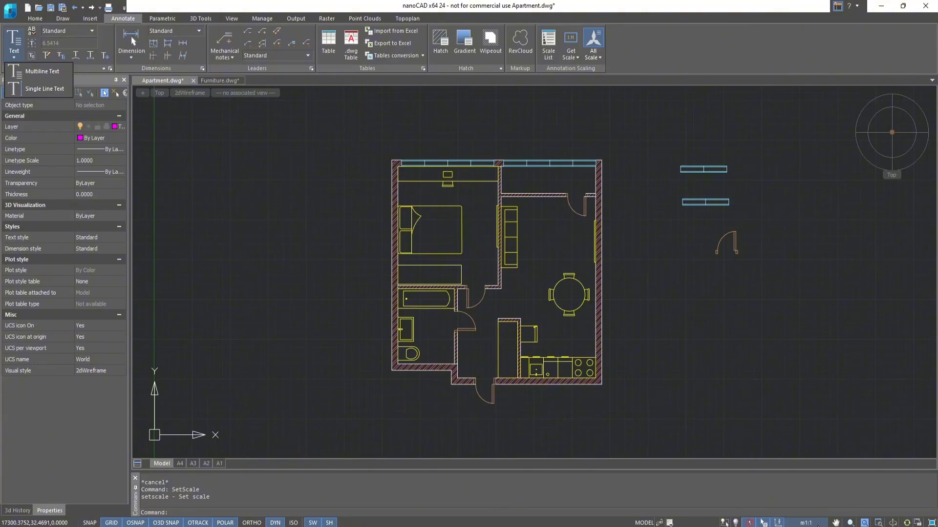
pyautogui.click(818, 524)
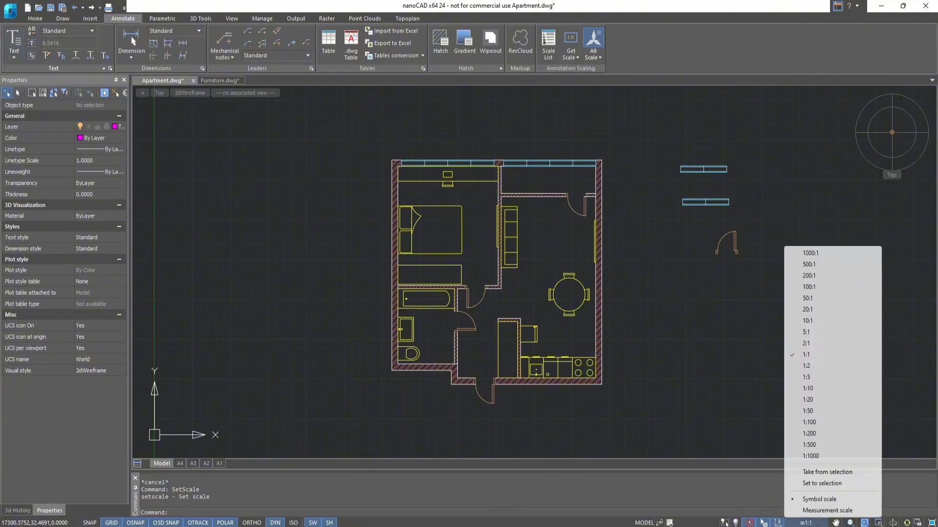
pyautogui.click(821, 412)
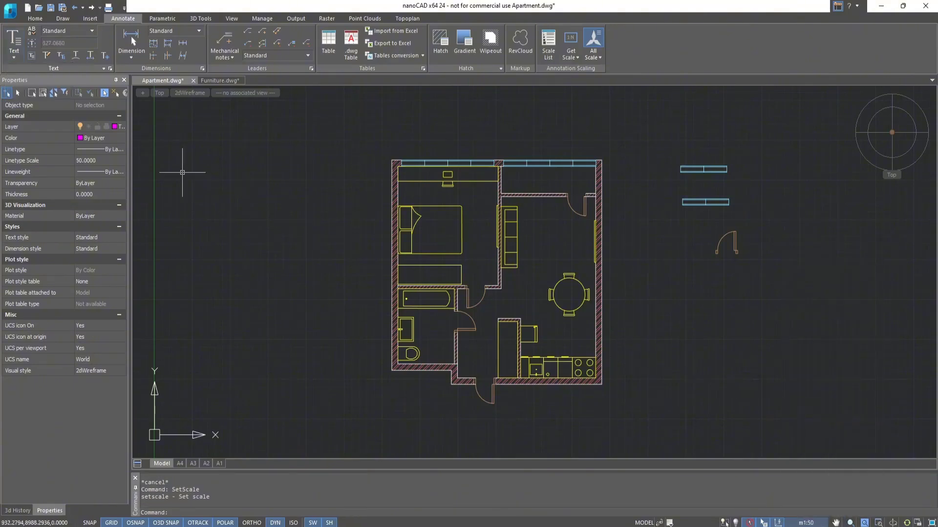
# Add the multiline text "Bedroom" with a height of 175 above the bed.
pyautogui.click(16, 58)
pyautogui.click(30, 74)
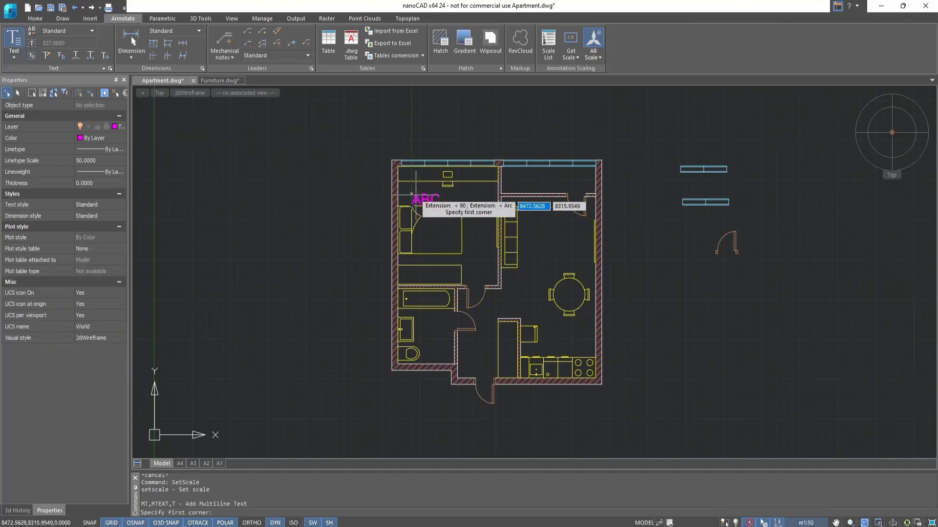
pyautogui.click(412, 194)
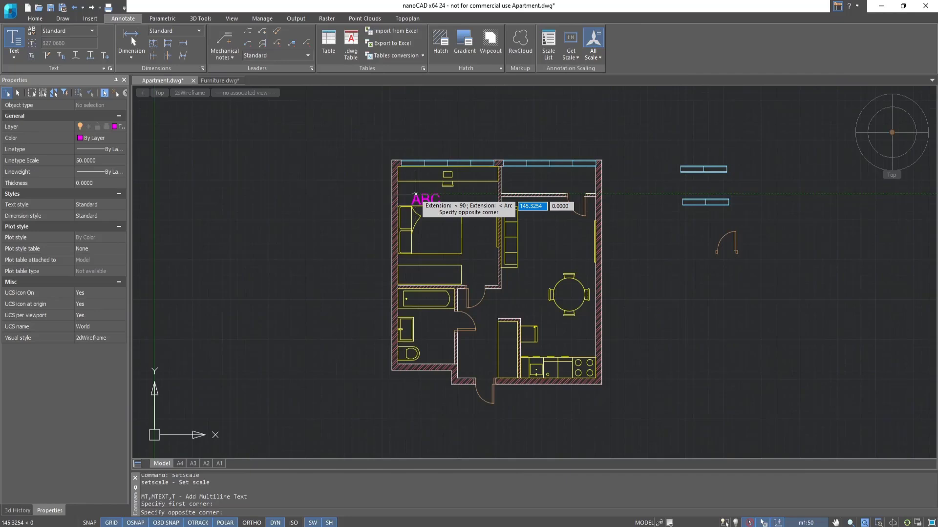
pyautogui.click(414, 205)
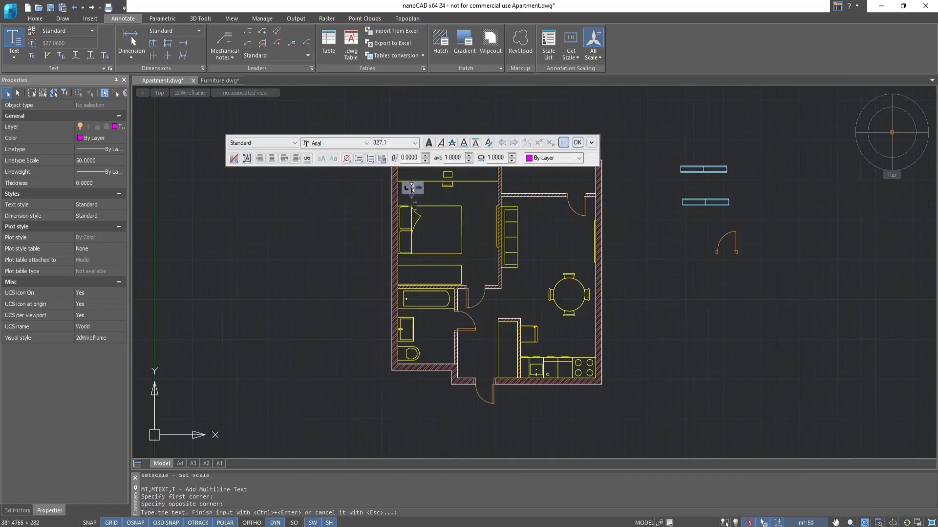
pyautogui.click(390, 142)
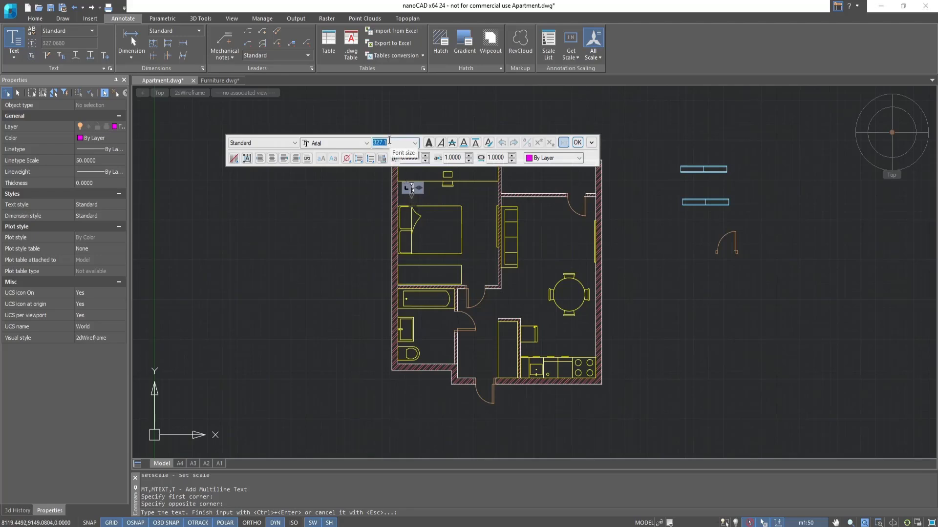
pyautogui.write('175')
pyautogui.press('Return')
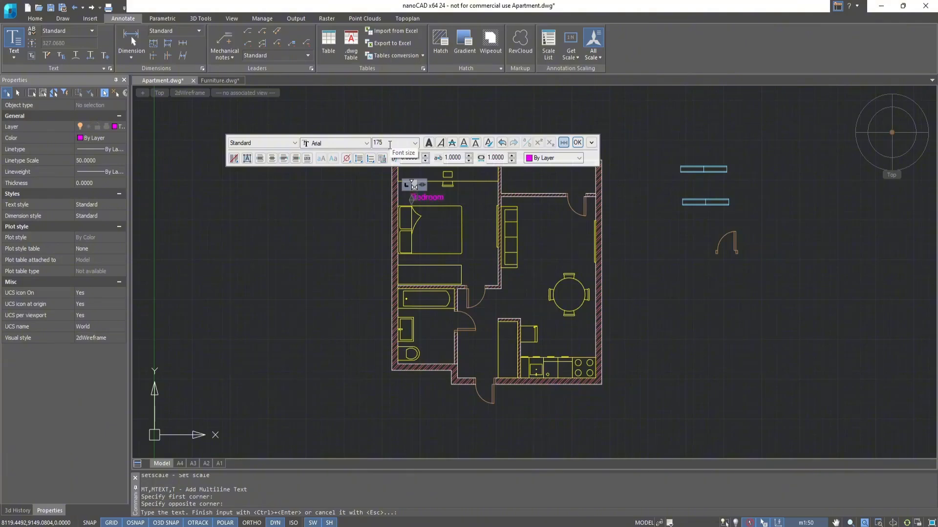
pyautogui.click(577, 142)
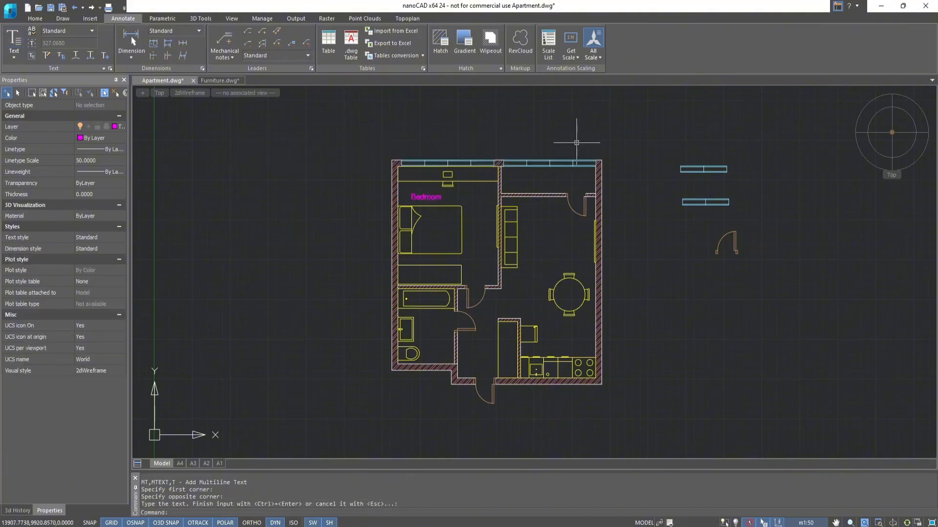
# Start copying the Bedroom label from its upper-right end and place a copy in the bathroom.
pyautogui.click(36, 20)
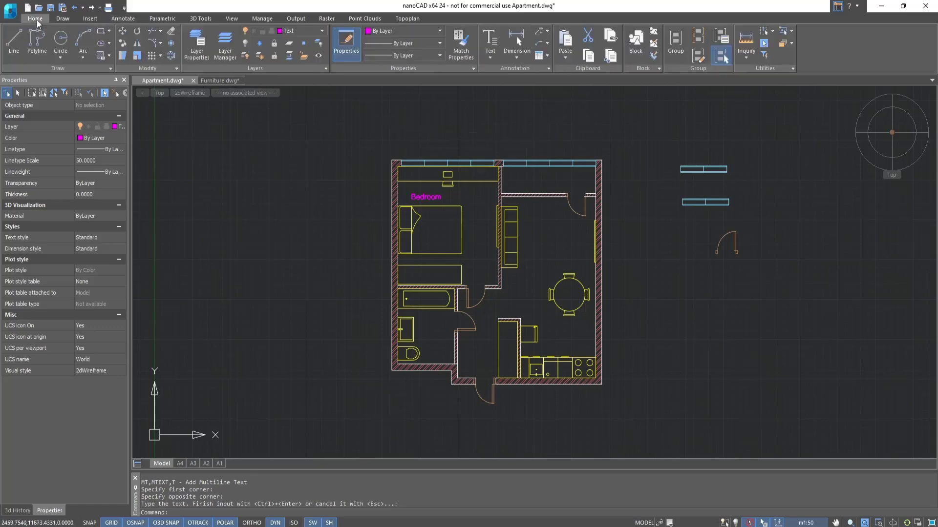
pyautogui.click(123, 43)
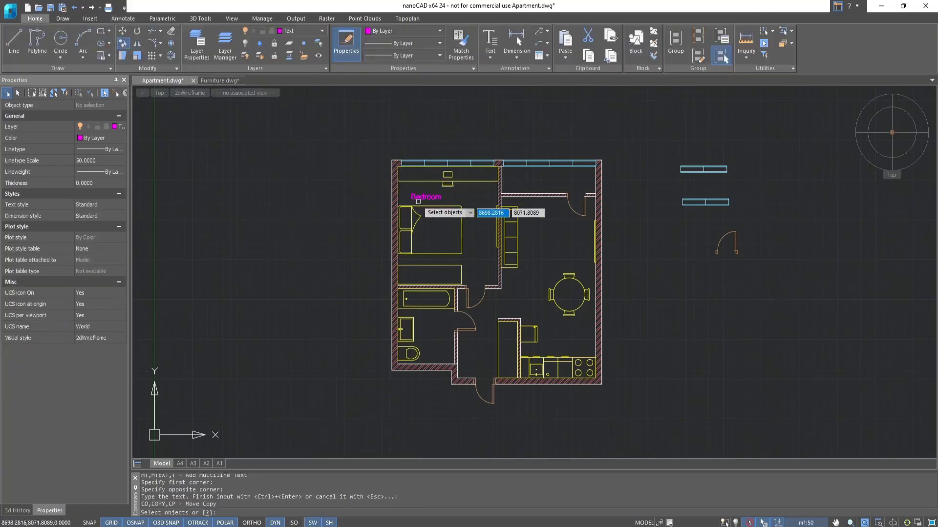
pyautogui.click(418, 201)
pyautogui.press('Return')
pyautogui.click(441, 198)
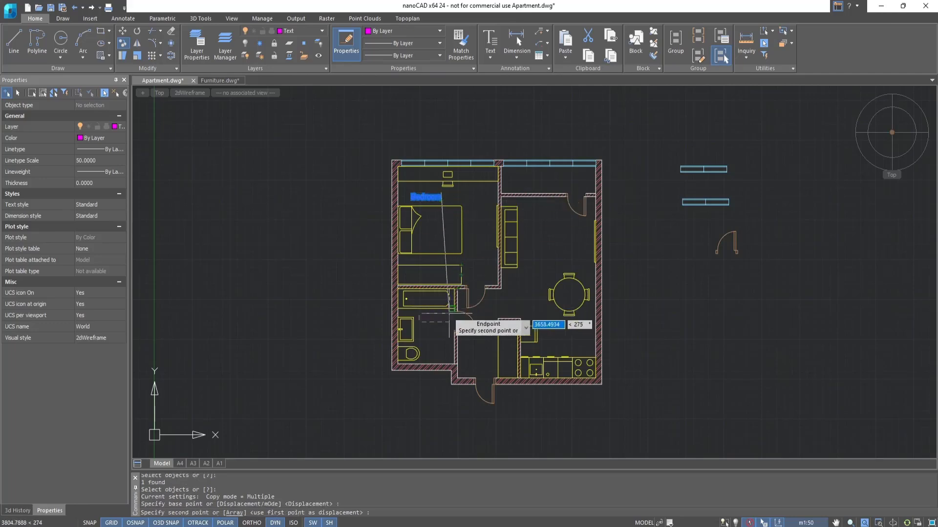
pyautogui.scroll(2, 447, 323)
pyautogui.click(447, 325)
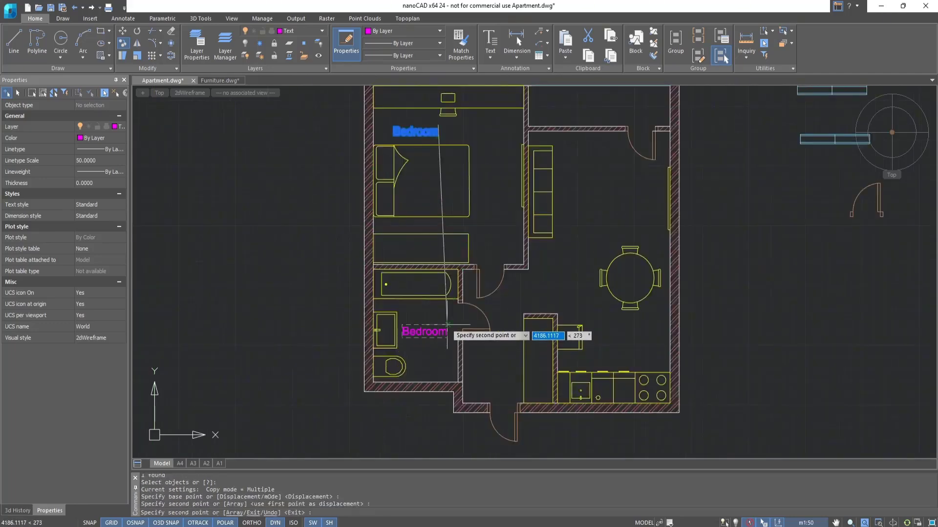
# Place further copies of the Bedroom label in the loggia, the living area and above the kitchen counter.
pyautogui.moveTo(611, 177); pyautogui.dragTo(580, 285, button='middle')
pyautogui.click(587, 209)
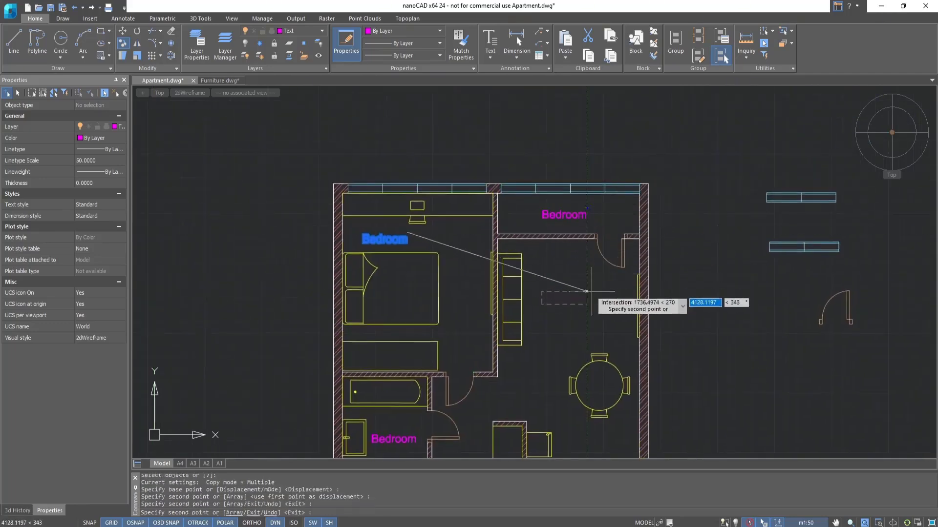
pyautogui.click(590, 294)
pyautogui.moveTo(611, 428); pyautogui.dragTo(583, 297, button='middle')
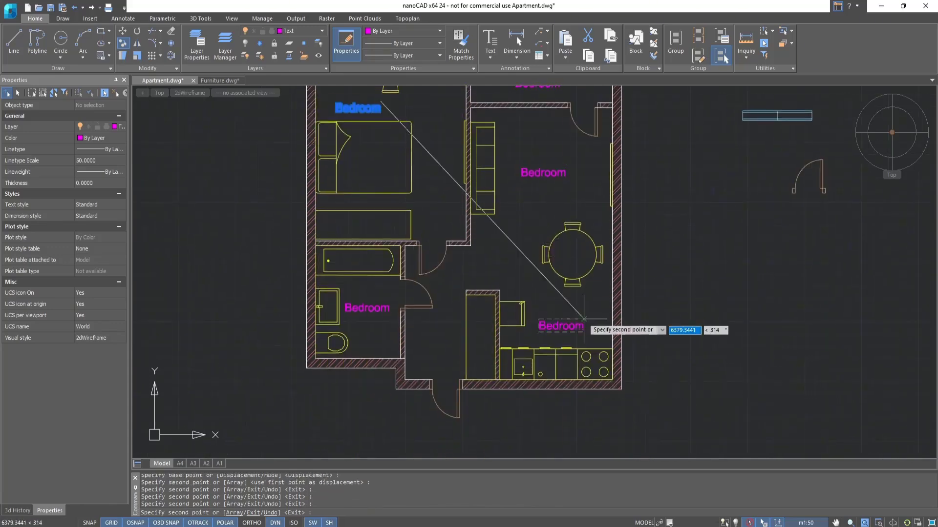
pyautogui.press('Escape')
pyautogui.press('Escape')
# Change the label copy beside the washbasin to "Bathroom".
pyautogui.doubleClick(371, 307)
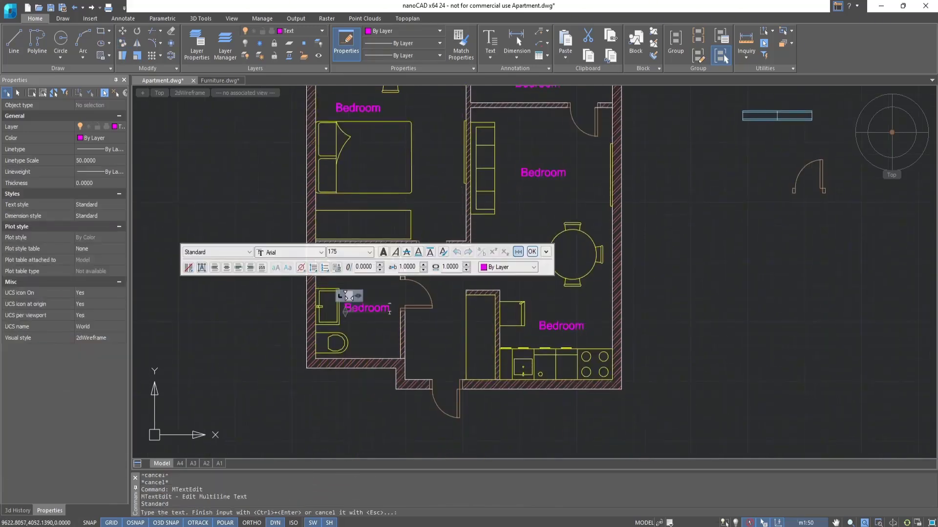
pyautogui.press('BackSpace')
pyautogui.press('BackSpace')
pyautogui.press('BackSpace')
pyautogui.press('BackSpace')
pyautogui.press('BackSpace')
pyautogui.press('BackSpace')
pyautogui.write('athroom')
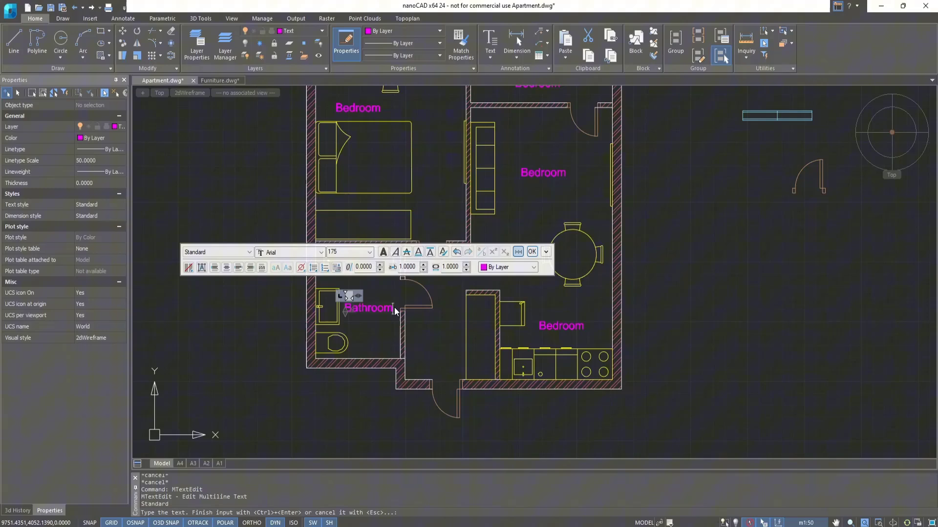
pyautogui.click(532, 251)
# Change the label above the kitchen counter to "Kitchen" and the one beside the sofa to "Living room".
pyautogui.click(559, 328)
pyautogui.write('Kitchen')
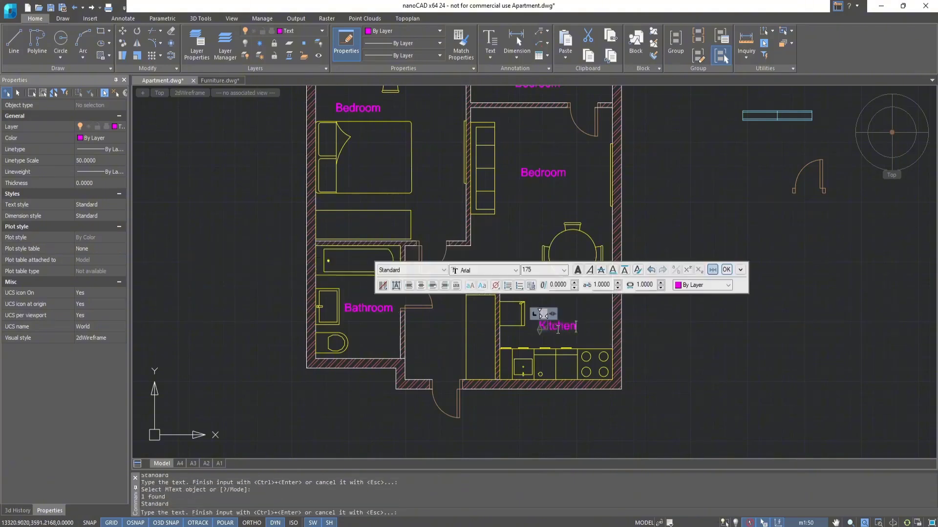
pyautogui.click(726, 269)
pyautogui.click(542, 173)
pyautogui.write('Living room')
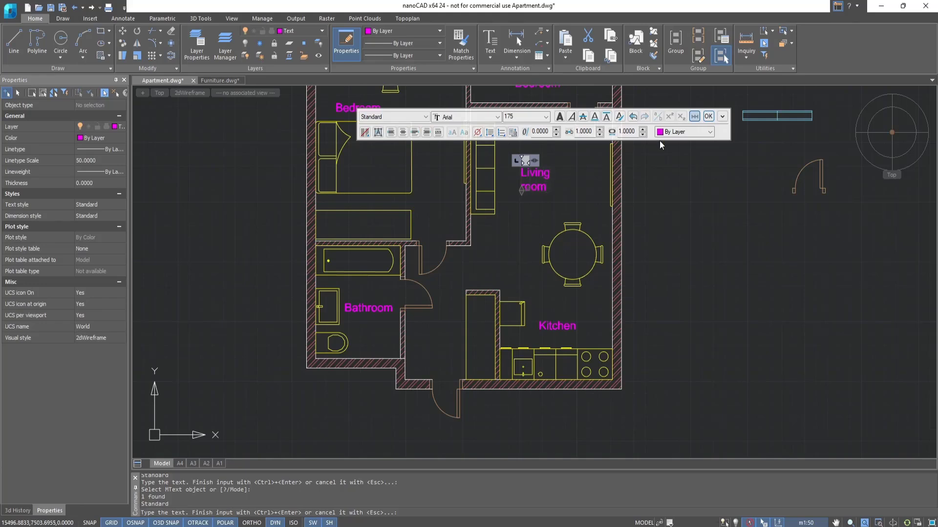
pyautogui.click(708, 116)
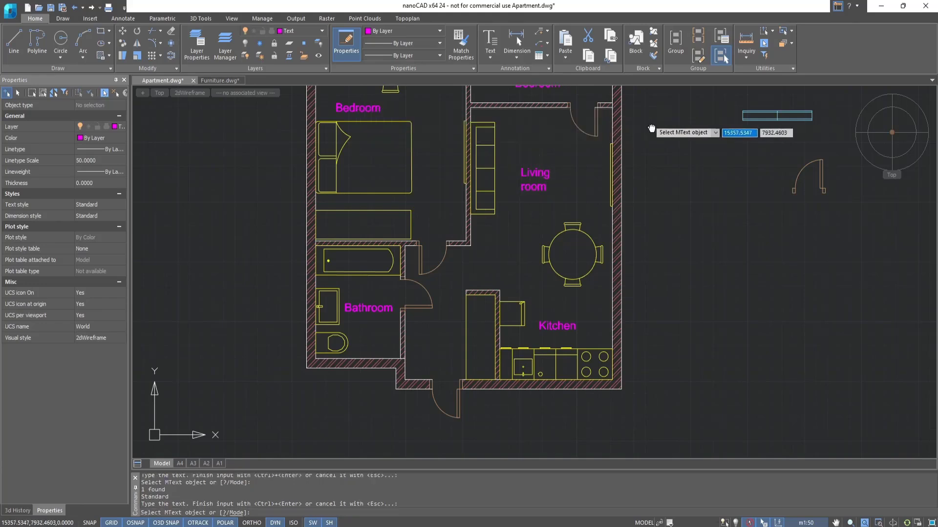
# Change the label copy in the narrow room behind the upper-right window to "Loggia".
pyautogui.moveTo(650, 126); pyautogui.dragTo(646, 238, button='middle')
pyautogui.click(538, 195)
pyautogui.write('Loggia')
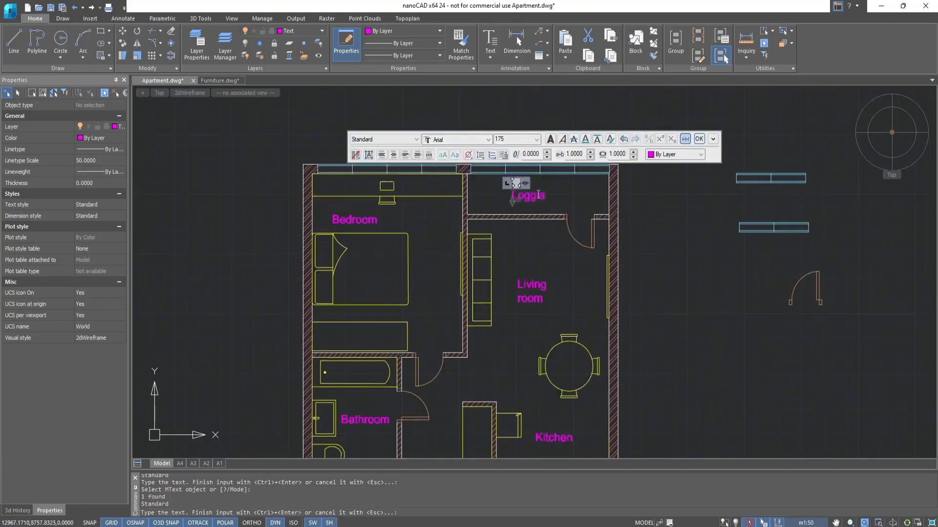
pyautogui.click(698, 139)
# Make the Dimensions layer current and end the text editing command.
pyautogui.scroll(-2, 693, 155)
pyautogui.moveTo(671, 264); pyautogui.dragTo(633, 272, button='middle')
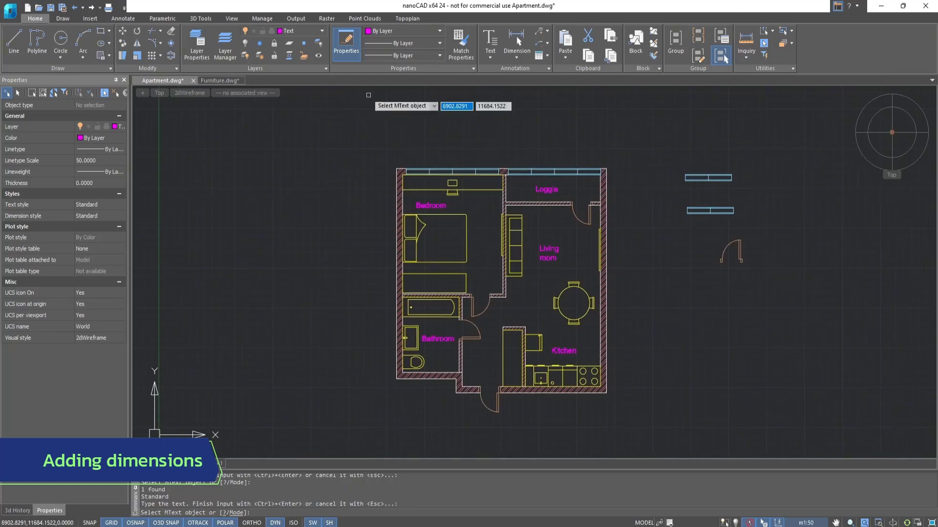
pyautogui.click(322, 31)
pyautogui.click(310, 64)
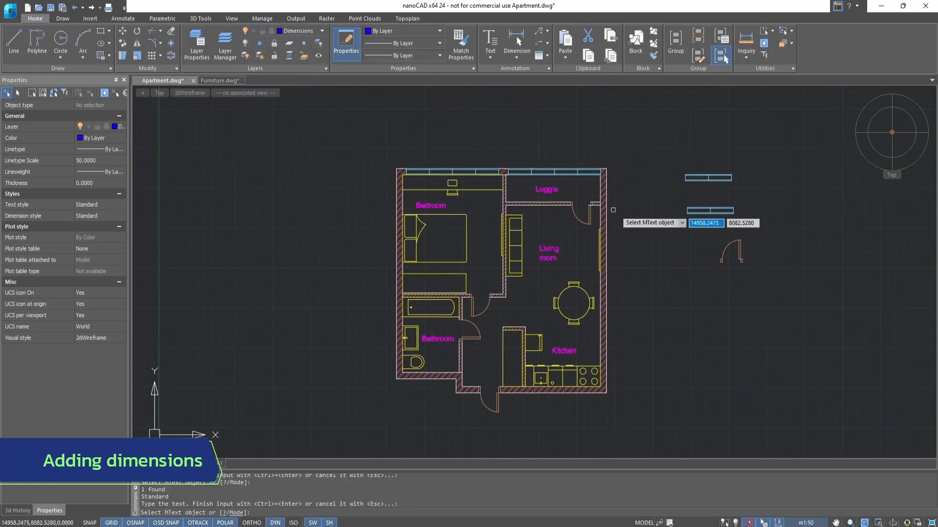
pyautogui.press('Escape')
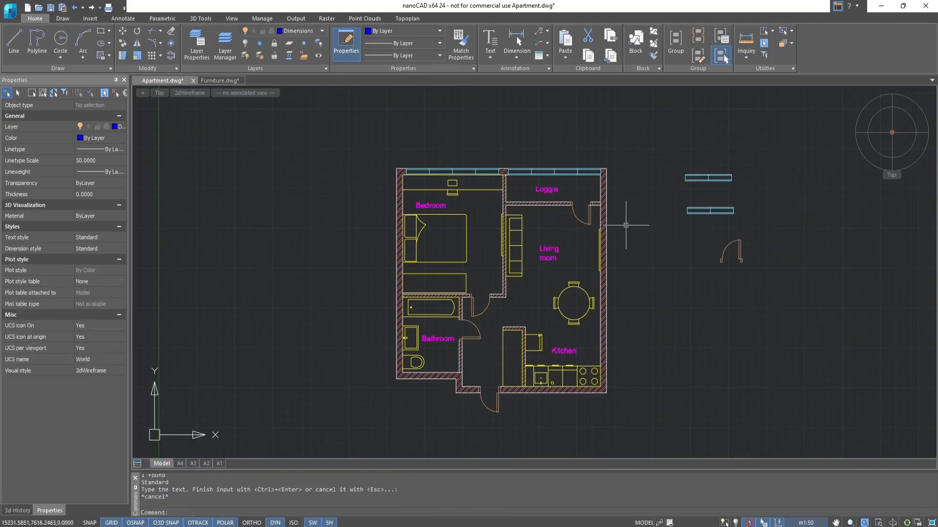
# Modify the Standard dimension style to use Architectural tick for the first and second arrowheads.
pyautogui.click(124, 19)
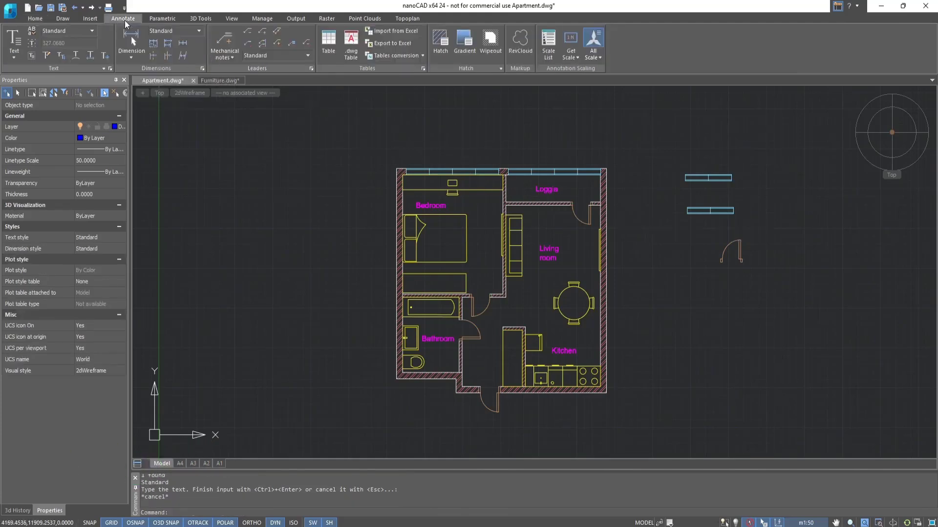
pyautogui.click(203, 68)
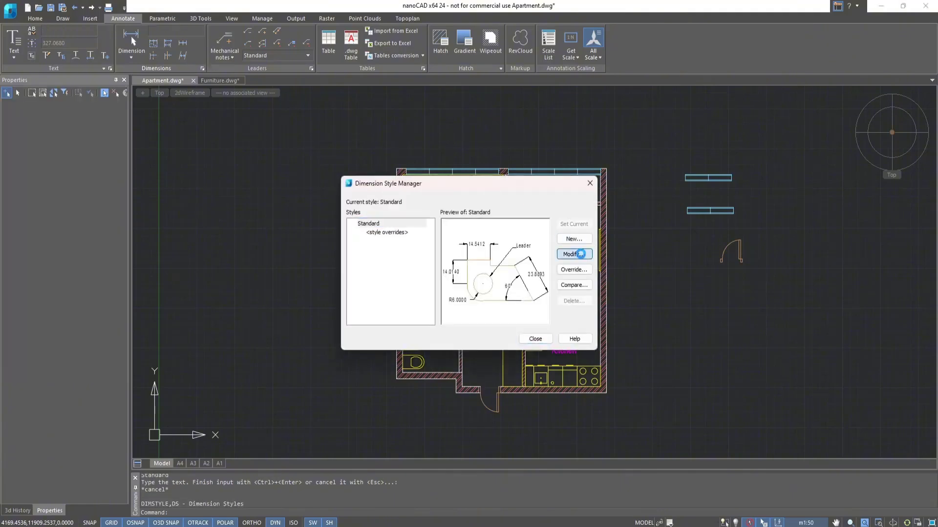
pyautogui.click(574, 254)
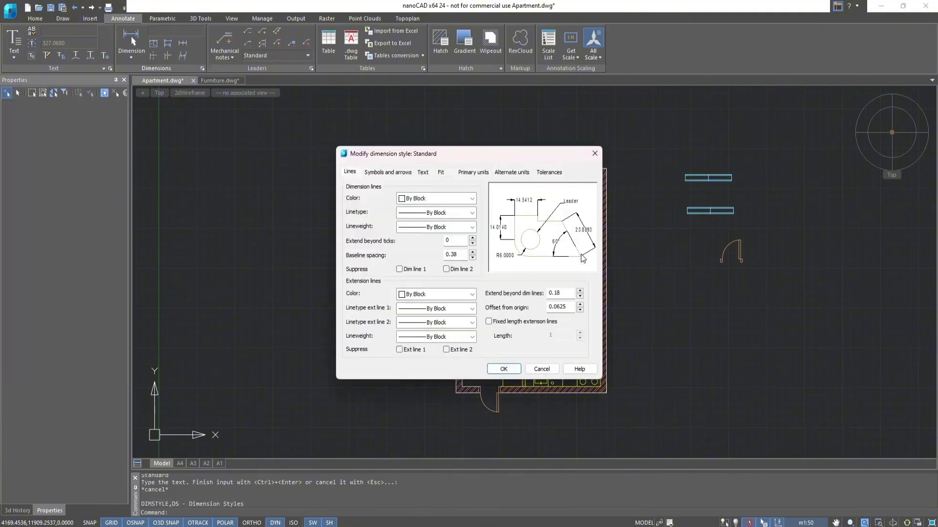
pyautogui.click(390, 173)
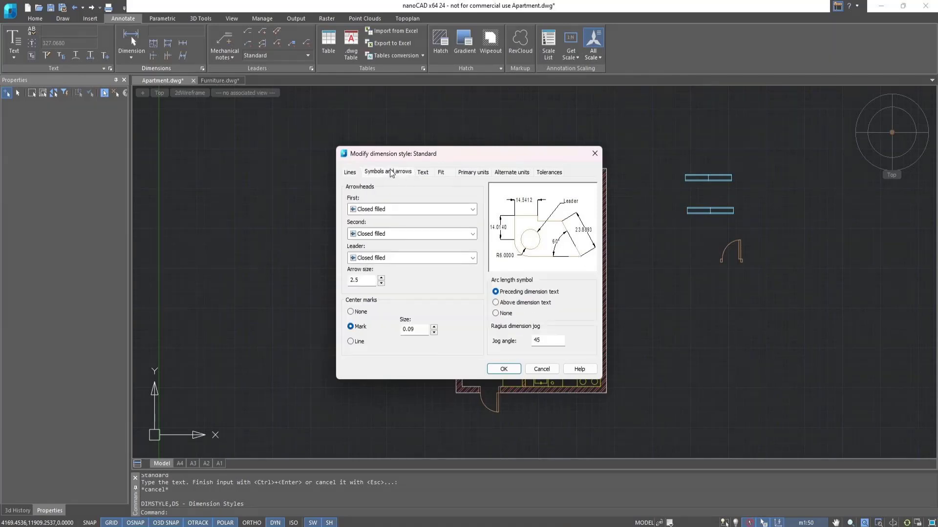
pyautogui.click(472, 209)
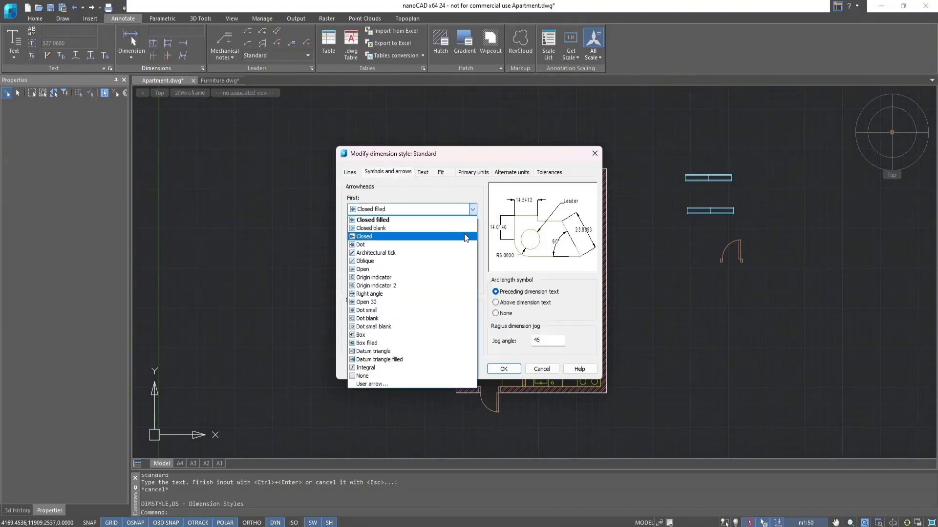
pyautogui.click(461, 253)
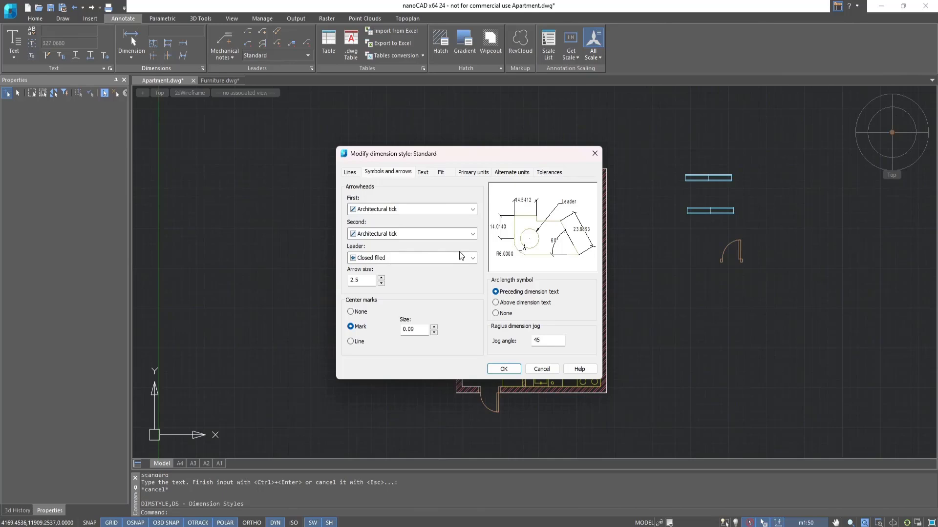
# Set the Standard dimension style's overall scale to 5 and its linear precision to 0, and apply the changes.
pyautogui.click(442, 172)
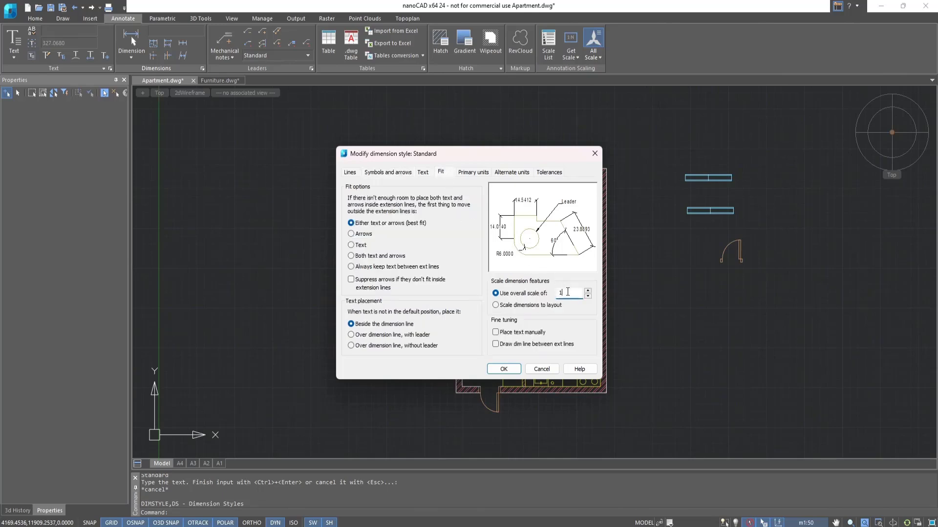
pyautogui.write('5')
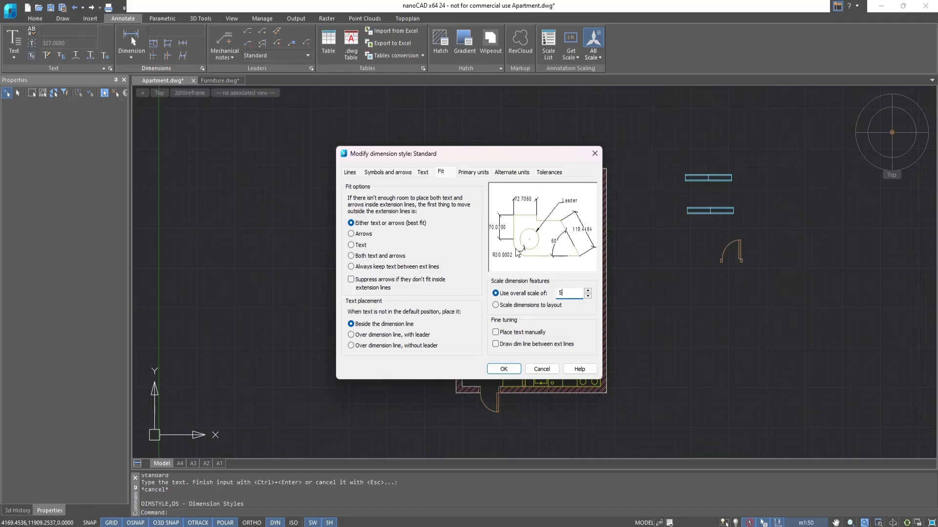
pyautogui.click(473, 173)
pyautogui.click(466, 211)
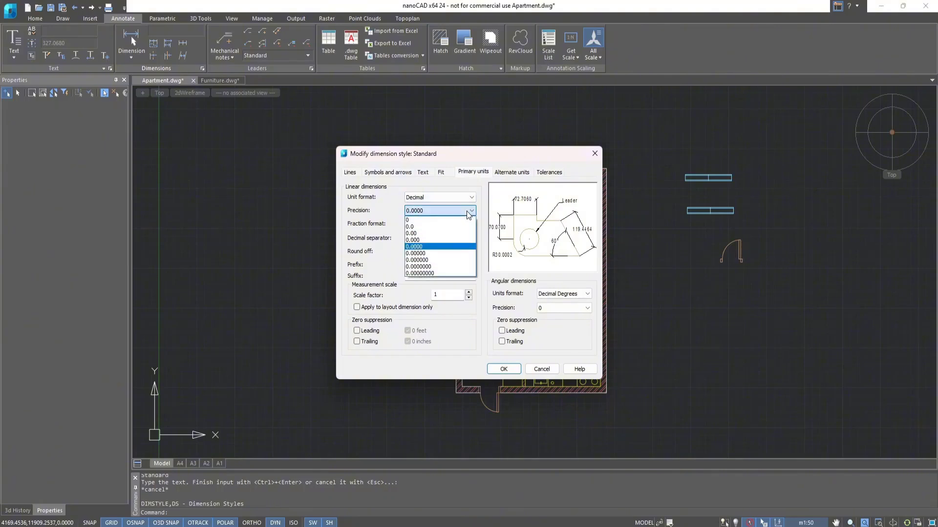
pyautogui.click(465, 220)
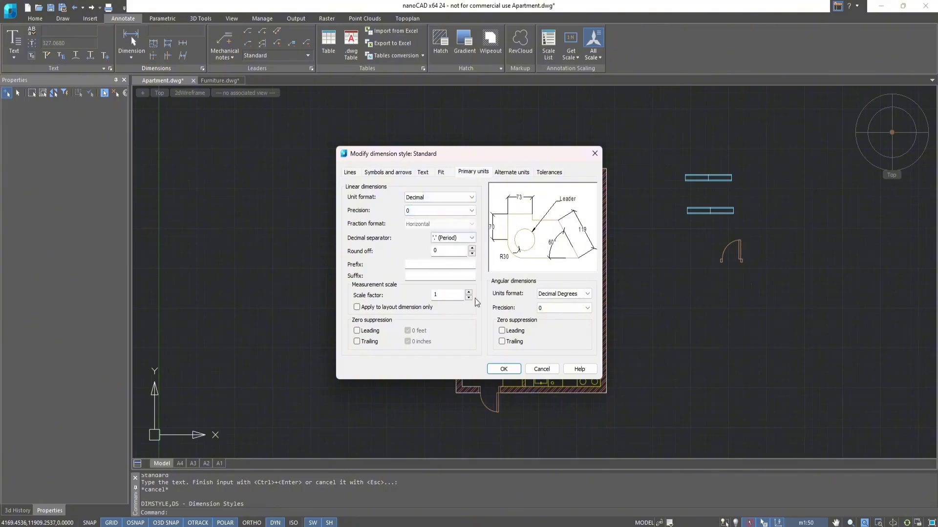
pyautogui.click(497, 370)
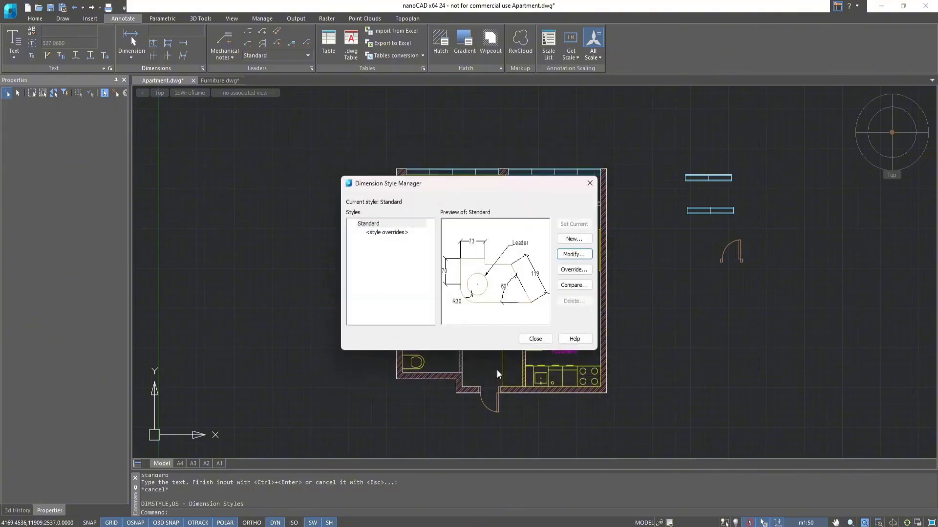
pyautogui.click(535, 339)
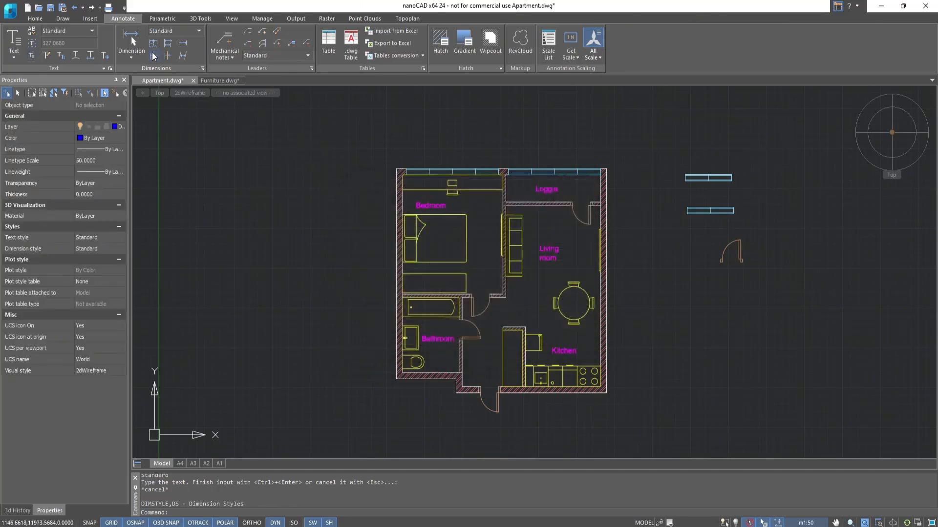
# Dimension the interior widths of the bedroom and the loggia in one row above the plan.
pyautogui.click(132, 44)
pyautogui.scroll(5, 398, 199)
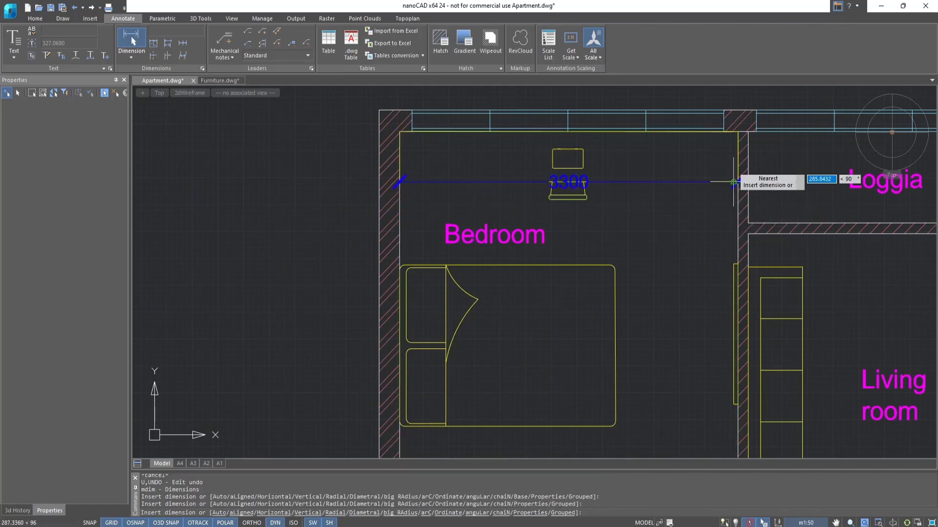
pyautogui.click(710, 181)
pyautogui.click(729, 277)
pyautogui.moveTo(869, 278); pyautogui.dragTo(543, 268, button='middle')
pyautogui.click(721, 268)
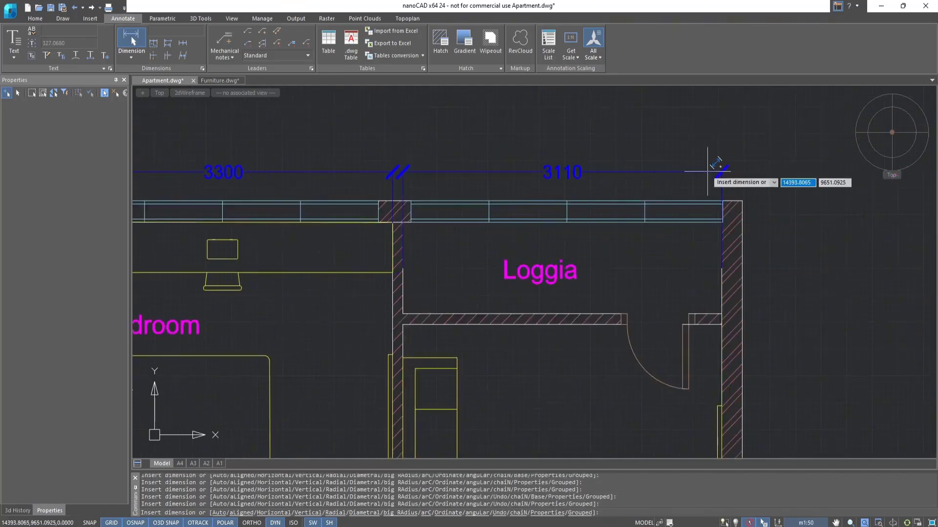
pyautogui.click(708, 171)
pyautogui.press('Escape')
# Dimension the overall interior width from the bedroom's outer wall to the loggia's outer wall, above the two room widths.
pyautogui.scroll(-2, 531, 221)
pyautogui.press('Return')
pyautogui.click(213, 267)
pyautogui.click(655, 272)
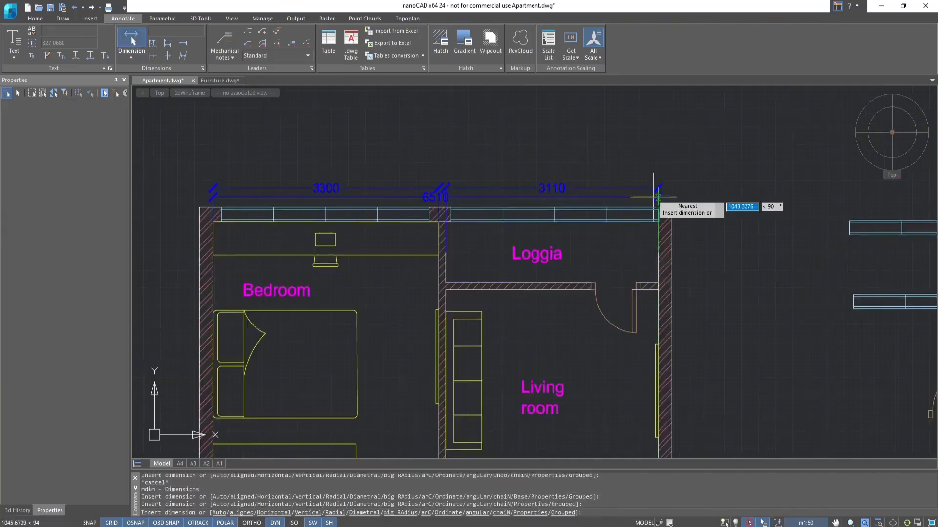
pyautogui.click(651, 165)
# Dimension the loggia's depth from the window to the partition wall, placed outside the right outer wall.
pyautogui.scroll(-2, 695, 347)
pyautogui.moveTo(695, 346); pyautogui.dragTo(588, 195, button='middle')
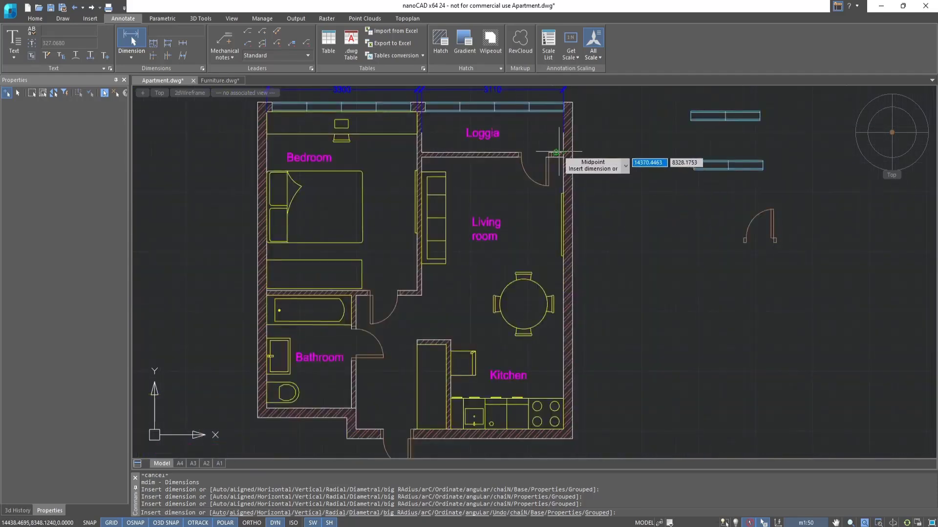
pyautogui.click(421, 152)
pyautogui.scroll(3, 421, 111)
pyautogui.click(421, 113)
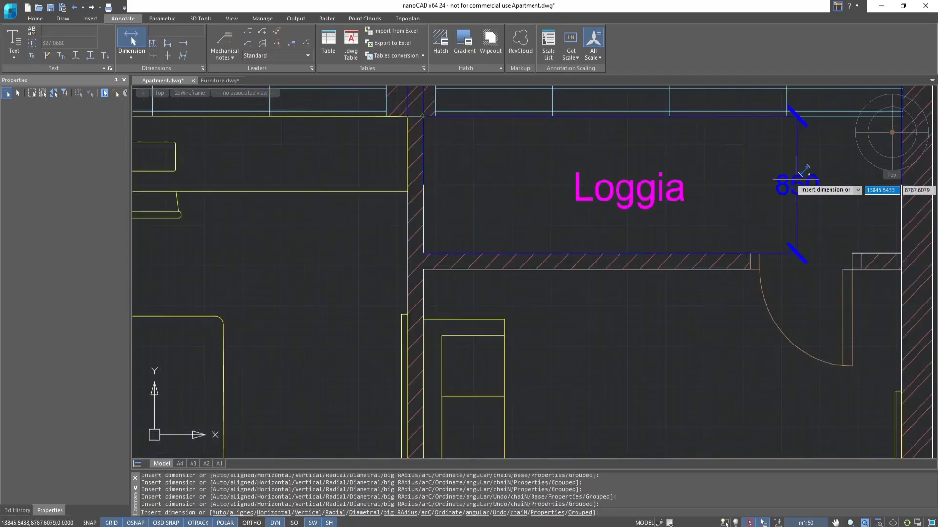
pyautogui.moveTo(820, 177); pyautogui.dragTo(527, 191, button='middle')
pyautogui.click(665, 187)
# Dimension the depth from the kitchen's lower wall to the loggia partition, in line with the loggia's depth dimension.
pyautogui.scroll(-3, 665, 242)
pyautogui.moveTo(663, 306); pyautogui.dragTo(604, 190, button='middle')
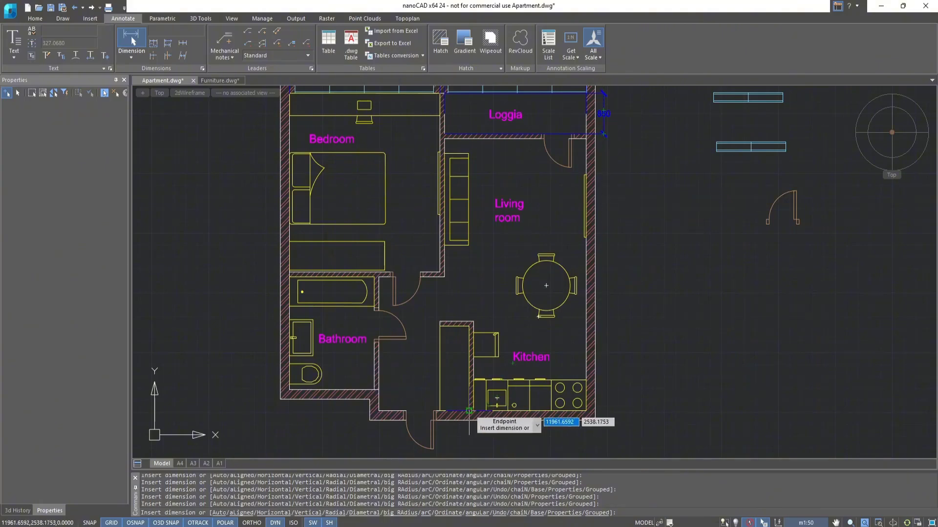
pyautogui.scroll(1, 469, 411)
pyautogui.moveTo(469, 411); pyautogui.dragTo(482, 310, button='middle')
pyautogui.click(485, 310)
pyautogui.scroll(-2, 489, 227)
pyautogui.moveTo(489, 227); pyautogui.dragTo(473, 373, button='middle')
pyautogui.click(466, 157)
pyautogui.click(601, 156)
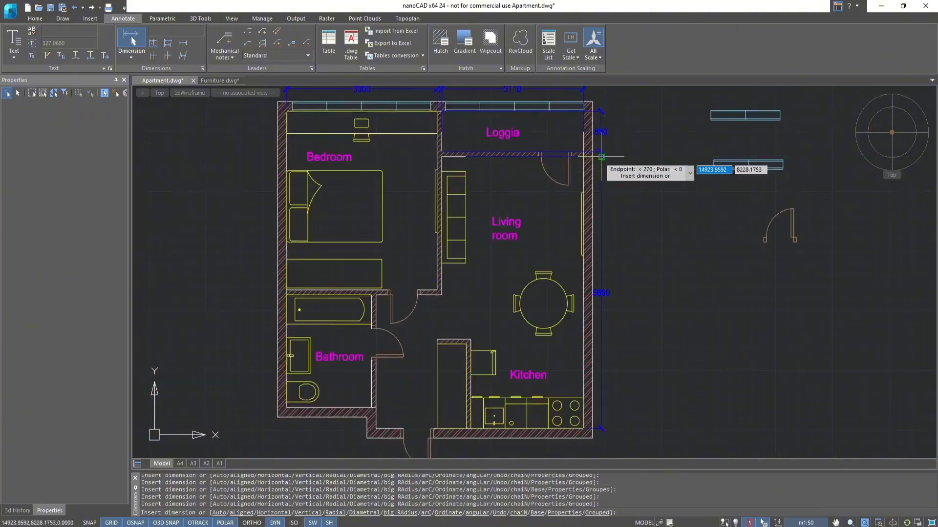
# Dimension the overall interior depth from the window wall to the entrance wall, outside the loggia and living room dimensions.
pyautogui.click(437, 111)
pyautogui.click(434, 429)
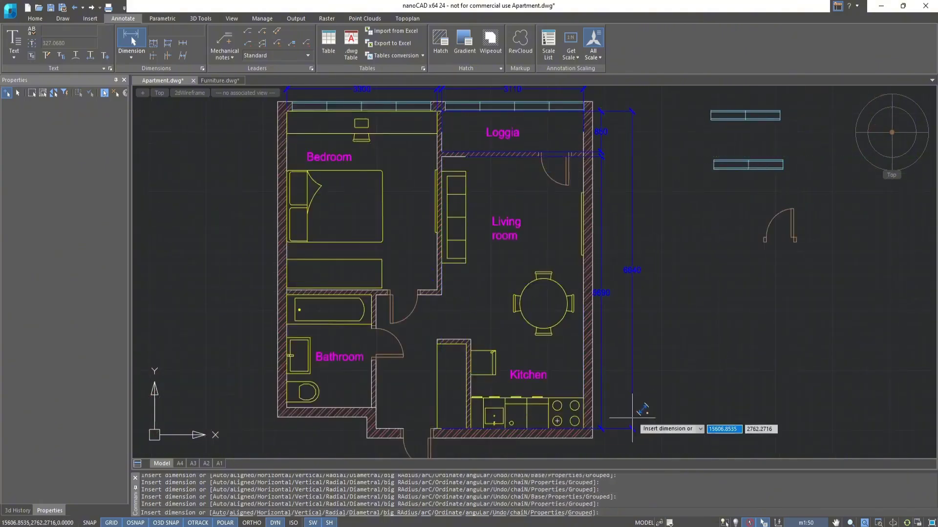
pyautogui.click(616, 419)
# Dimension the bathroom's width and the combined hallway and kitchen width in one row below the plan.
pyautogui.click(372, 408)
pyautogui.click(286, 408)
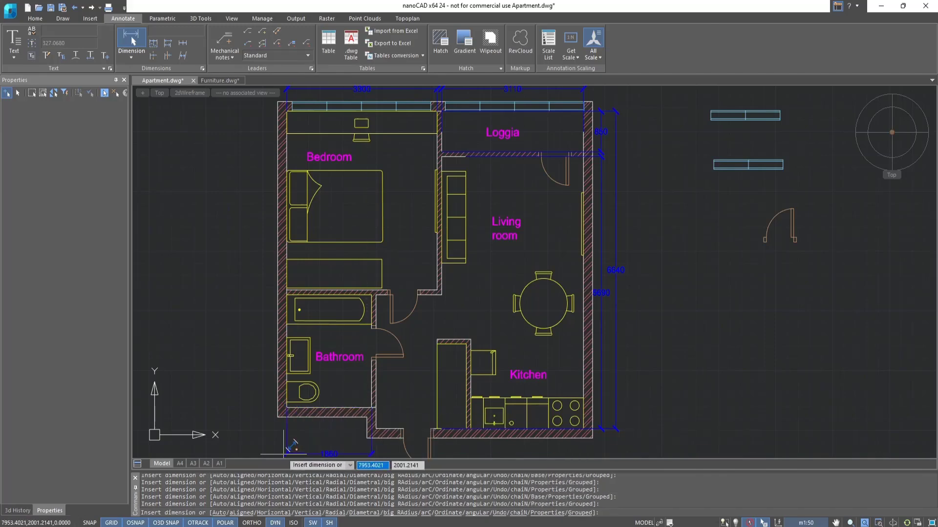
pyautogui.click(284, 454)
pyautogui.scroll(1, 377, 412)
pyautogui.moveTo(377, 412); pyautogui.dragTo(332, 337, button='middle')
pyautogui.click(333, 337)
pyautogui.click(641, 363)
pyautogui.click(332, 401)
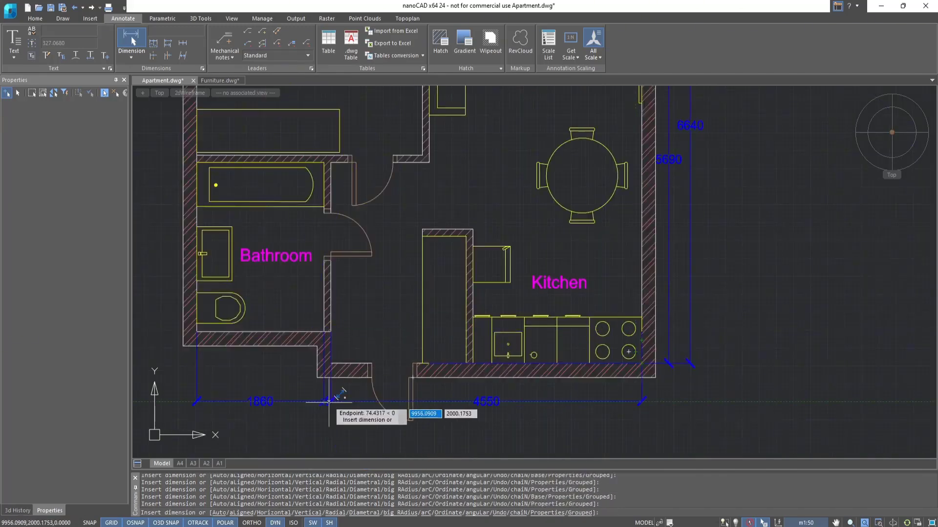
# Dimension the overall interior width from the bathroom's outer wall to the kitchen's outer wall, below the row of room widths.
pyautogui.click(197, 332)
pyautogui.click(641, 329)
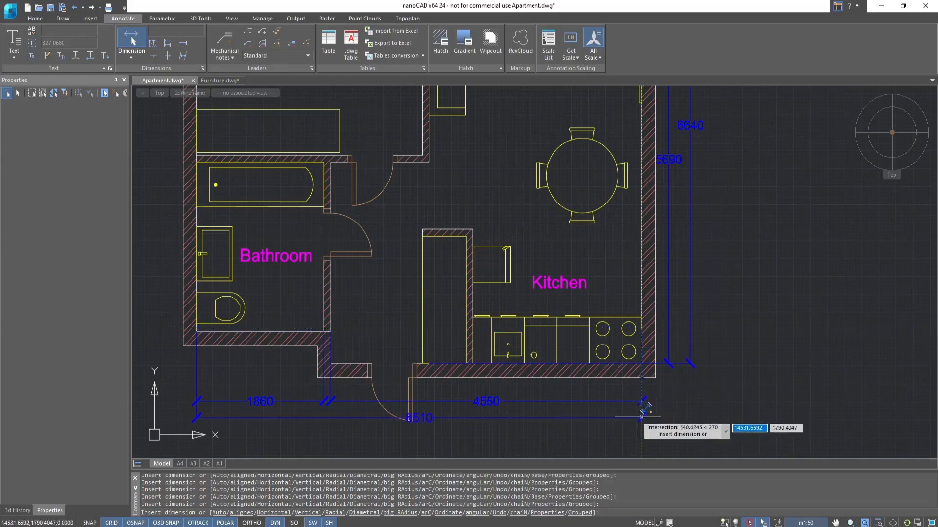
pyautogui.click(637, 429)
# Dimension the offset between the bathroom and entrance walls and the bathroom's depth, left of the plan.
pyautogui.scroll(-2, 636, 429)
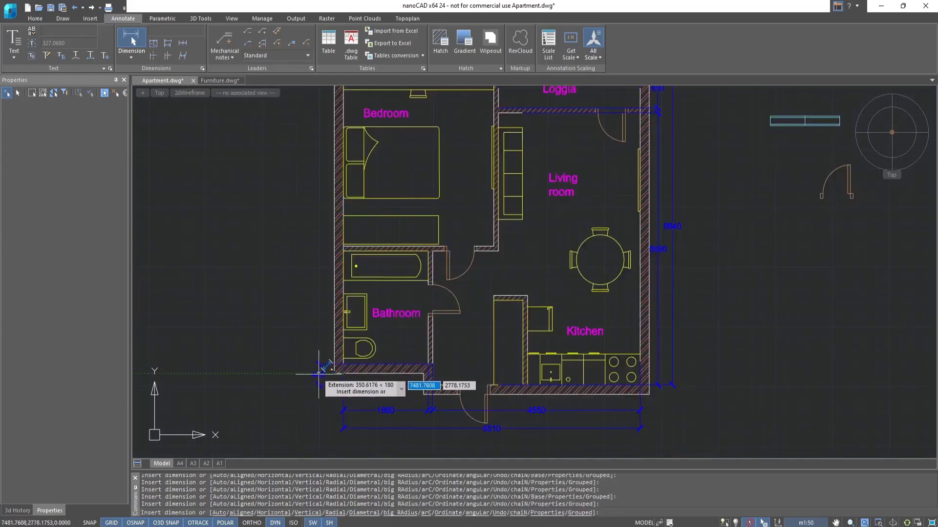
pyautogui.click(428, 363)
pyautogui.click(427, 252)
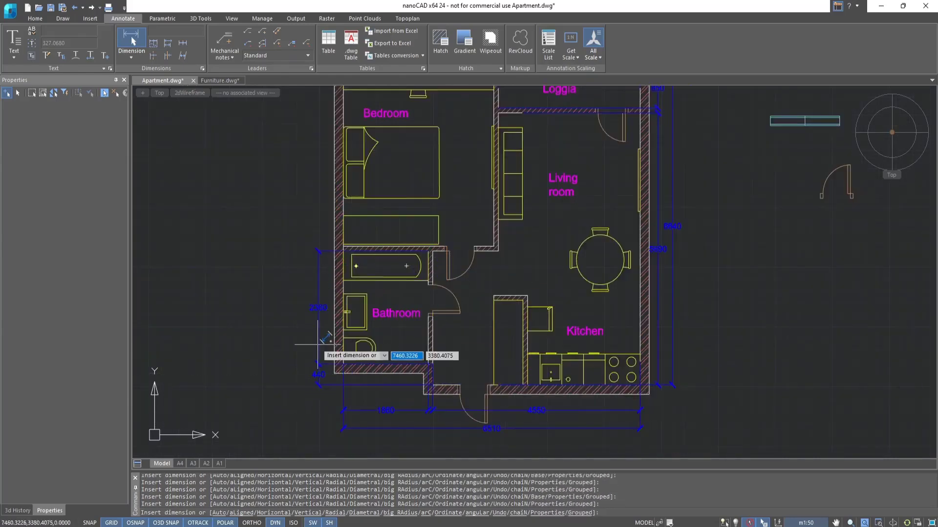
pyautogui.click(318, 346)
pyautogui.moveTo(318, 349); pyautogui.dragTo(308, 470, button='middle')
# Dimension the bedroom's depth and the overall bedroom-to-bathroom depth left of the plan, and end the dimension command.
pyautogui.click(334, 366)
pyautogui.click(333, 187)
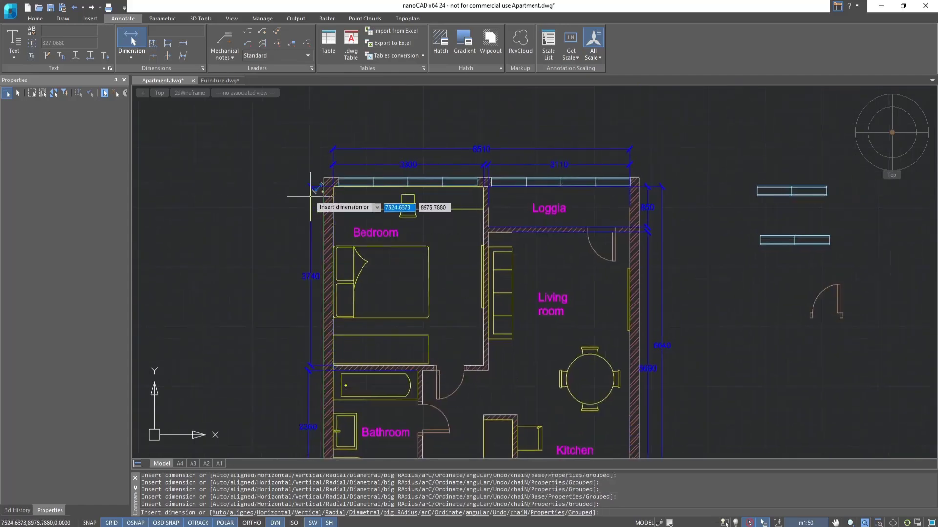
pyautogui.click(308, 372)
pyautogui.moveTo(337, 408); pyautogui.dragTo(318, 207, button='middle')
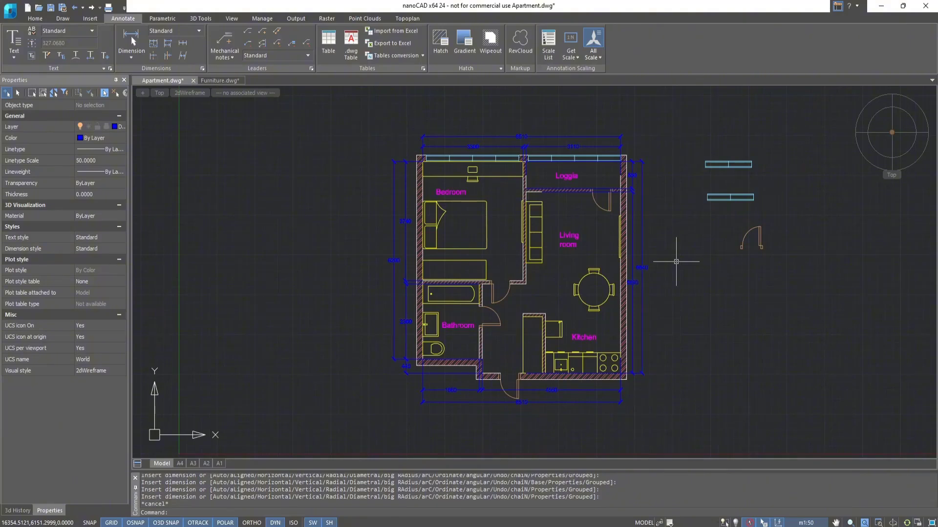
# Change the color of the Dimensions layer to cyan in the layer properties.
pyautogui.click(35, 18)
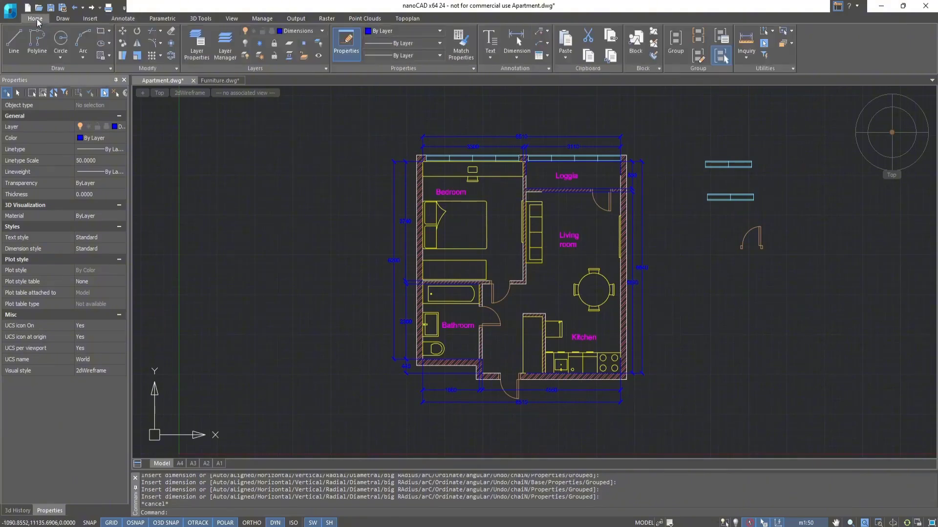
pyautogui.click(197, 43)
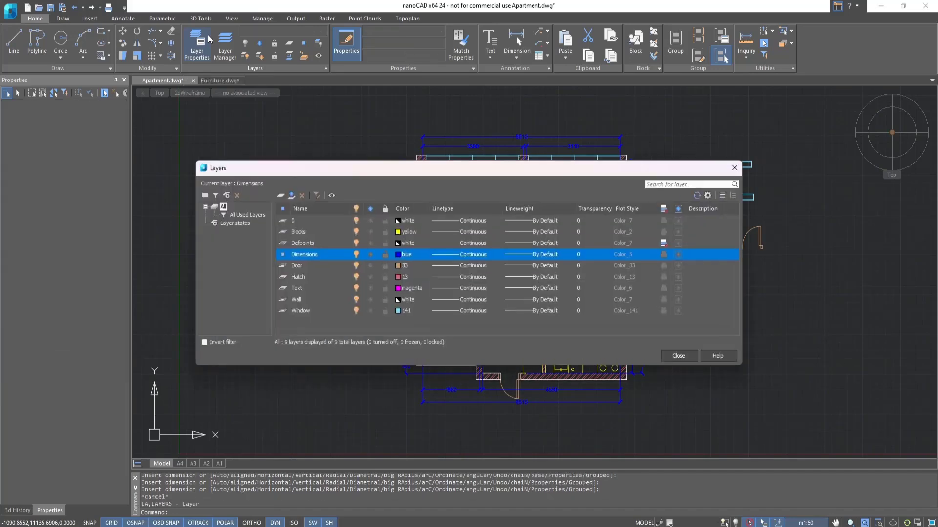
pyautogui.click(405, 257)
pyautogui.click(407, 297)
pyautogui.click(678, 356)
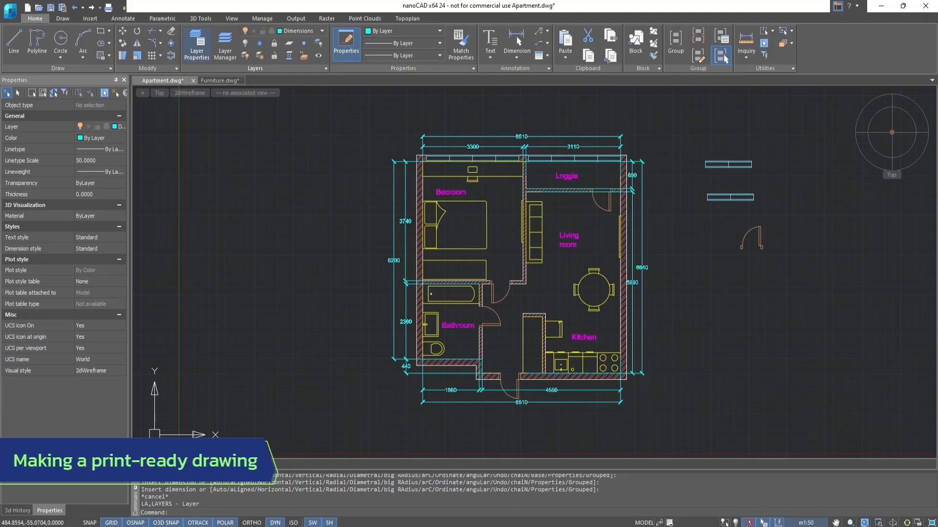
# Switch to the A3 layout and create a single viewport showing the apartment plan.
pyautogui.click(193, 463)
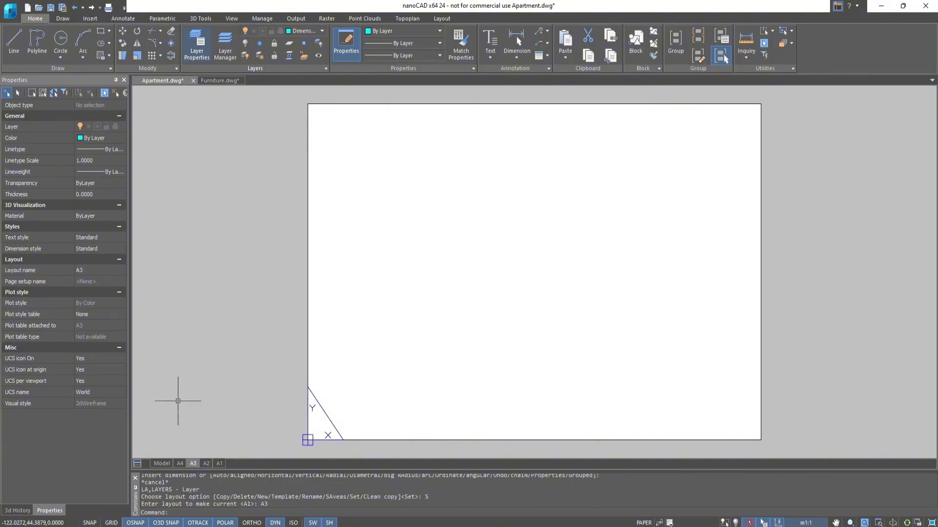
pyautogui.rightClick(167, 82)
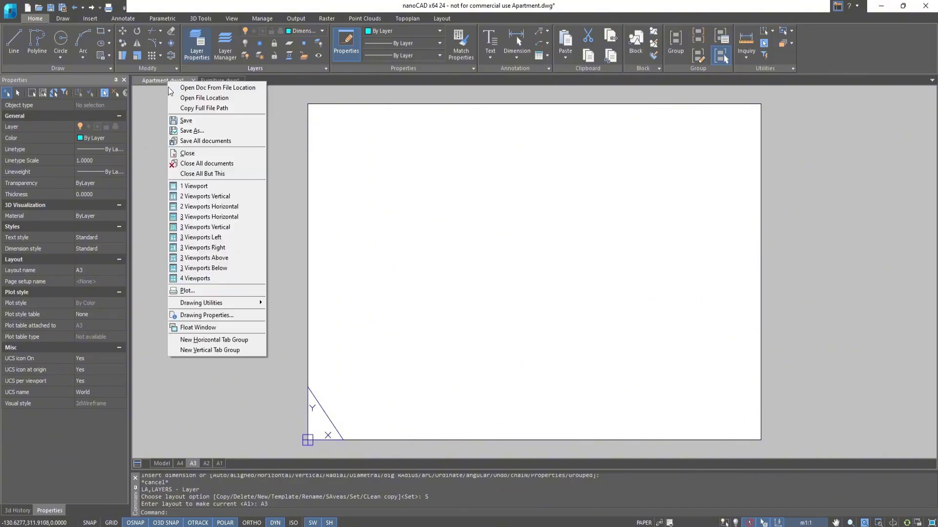
pyautogui.click(195, 186)
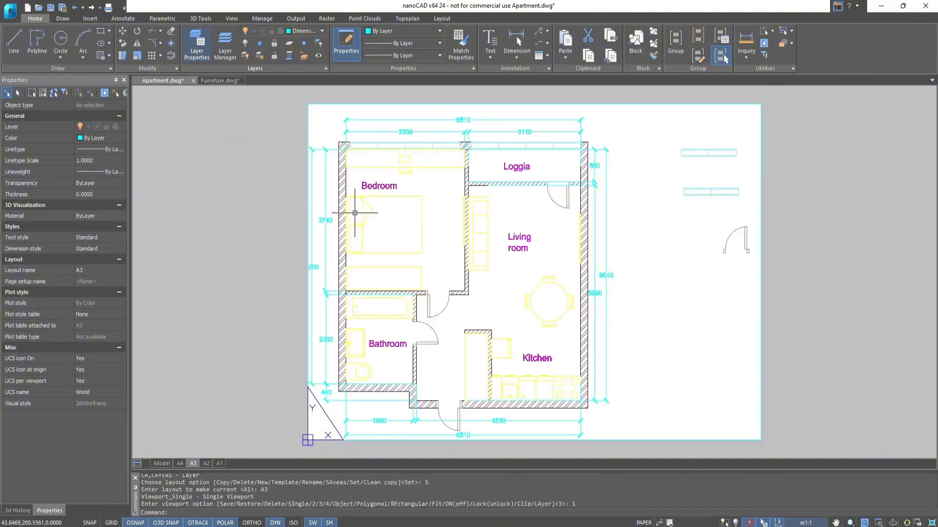
pyautogui.scroll(-2, 433, 224)
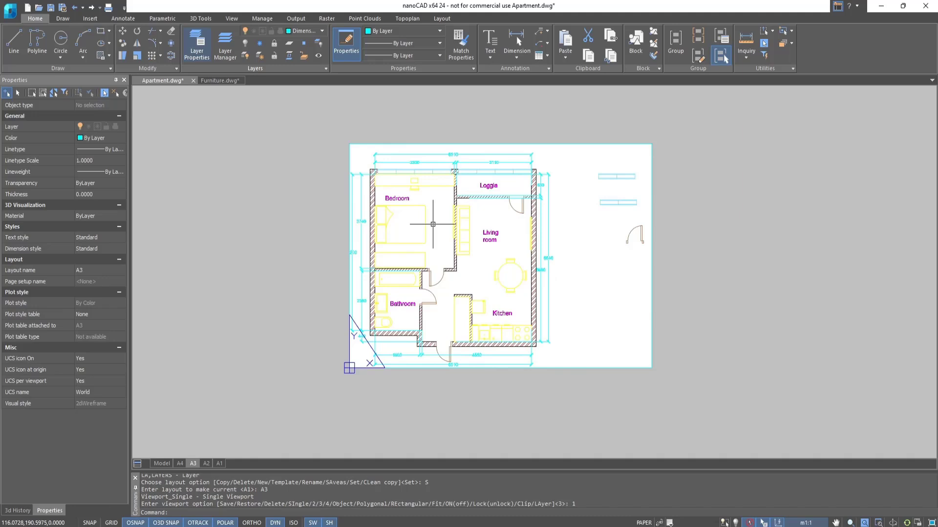
pyautogui.scroll(2, 432, 224)
pyautogui.moveTo(433, 225)
pyautogui.mouseDown(button='middle')
pyautogui.moveTo(469, 235)
pyautogui.moveTo(451, 227)
pyautogui.mouseUp(button='middle')
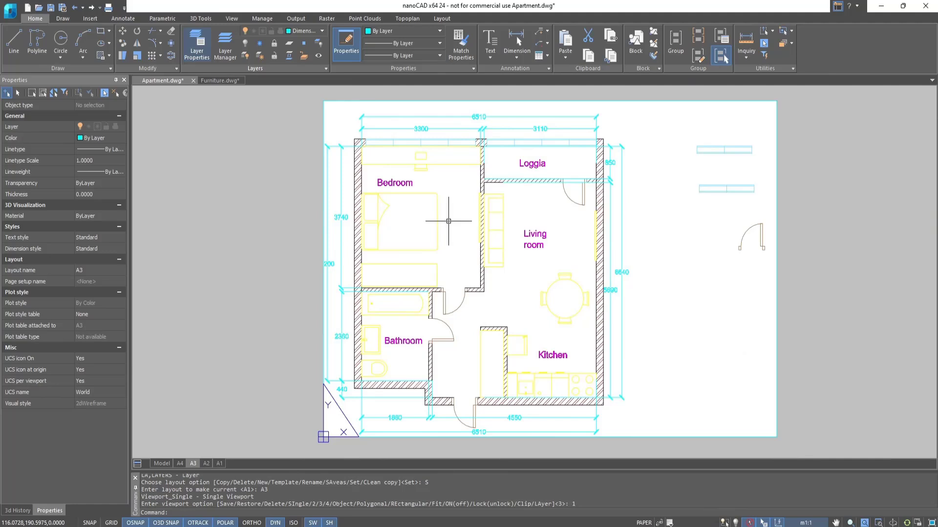
# Inside the A3 viewport, erase the two spare windows and the spare door beside the plan, and center the plan on the sheet.
pyautogui.click(458, 226)
pyautogui.doubleClick(655, 329)
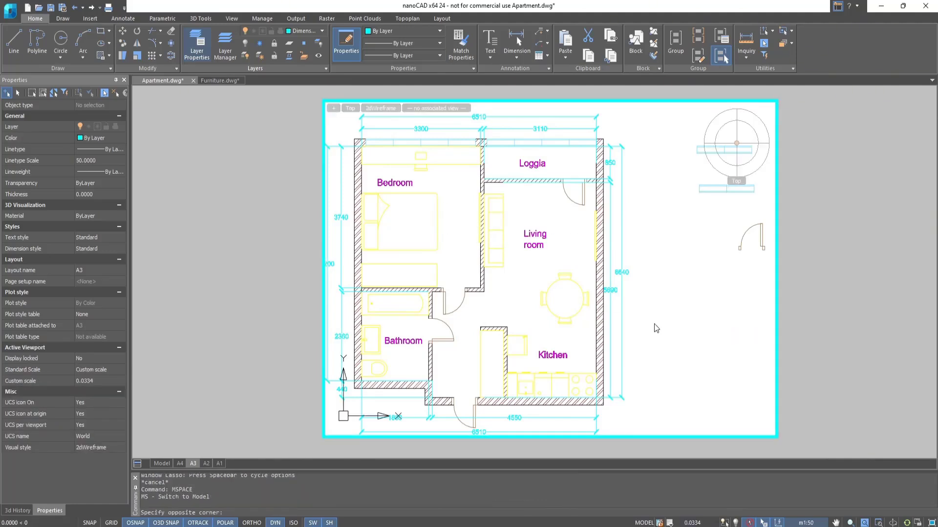
pyautogui.scroll(-2, 633, 284)
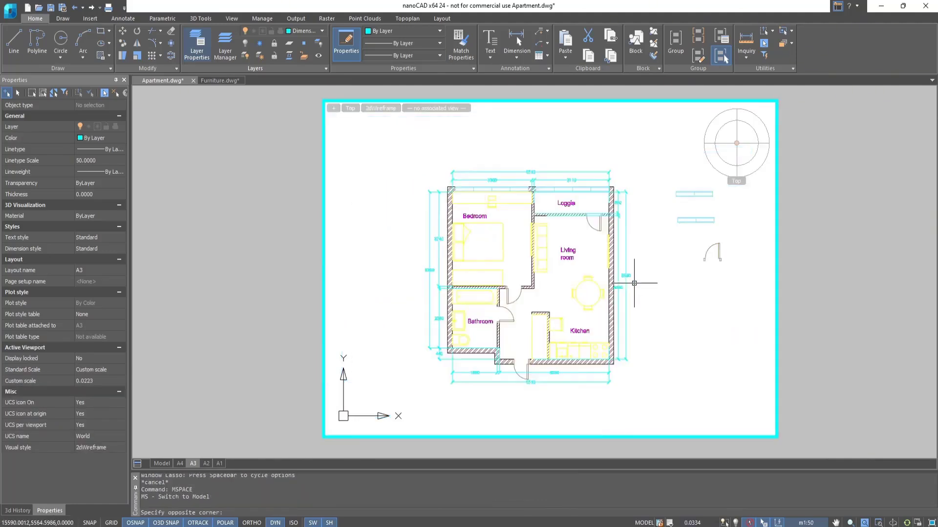
pyautogui.moveTo(763, 276); pyautogui.dragTo(670, 172)
pyautogui.write('e')
pyautogui.press('Return')
pyautogui.scroll(2, 649, 247)
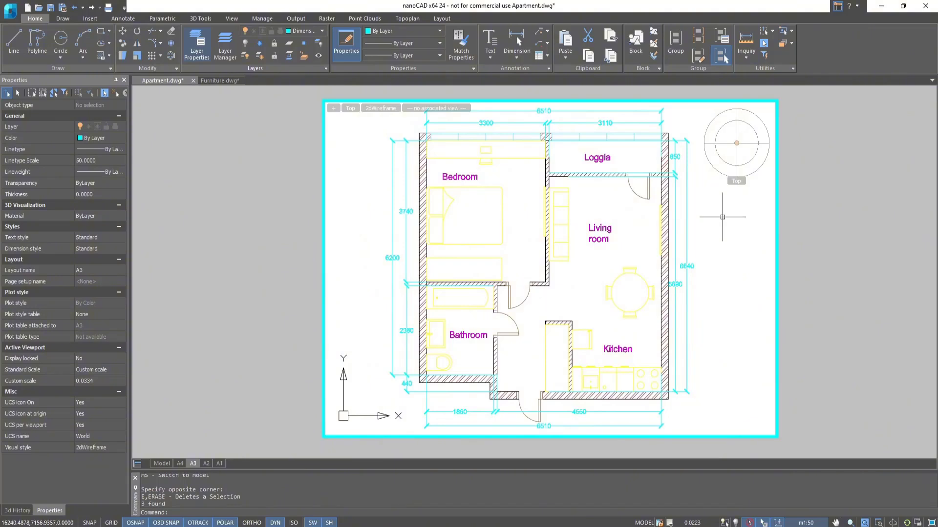
pyautogui.press('Escape')
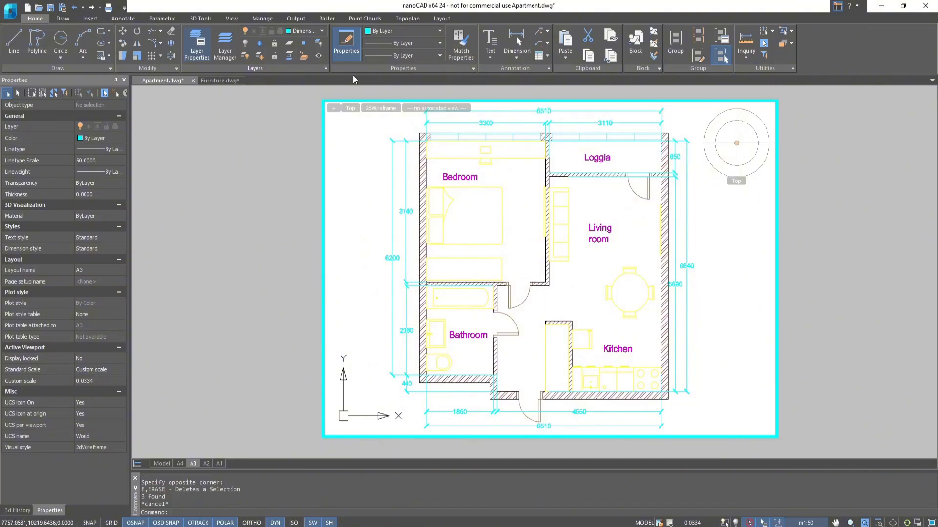
# Plot the A3 layout with the monochrome.ctb plot style table and save it as the PDF file Apartment on the Desktop.
pyautogui.click(296, 19)
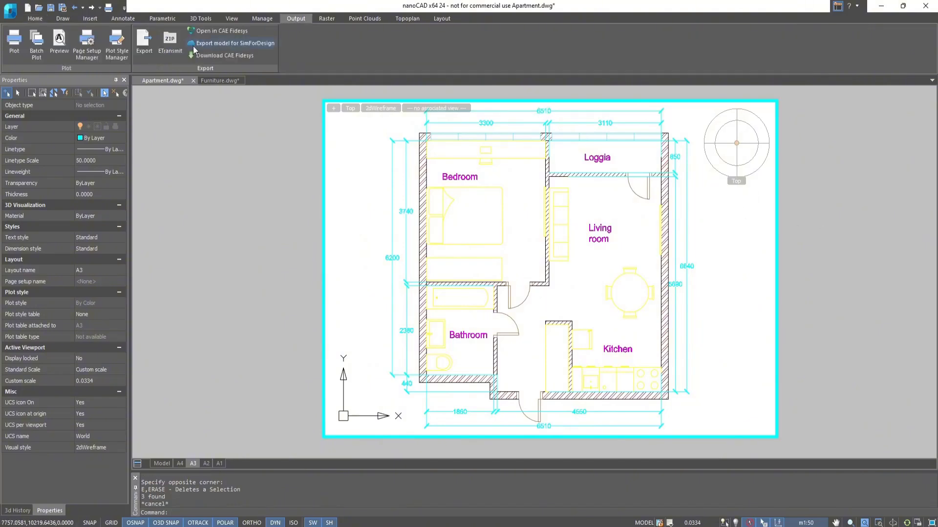
pyautogui.click(19, 52)
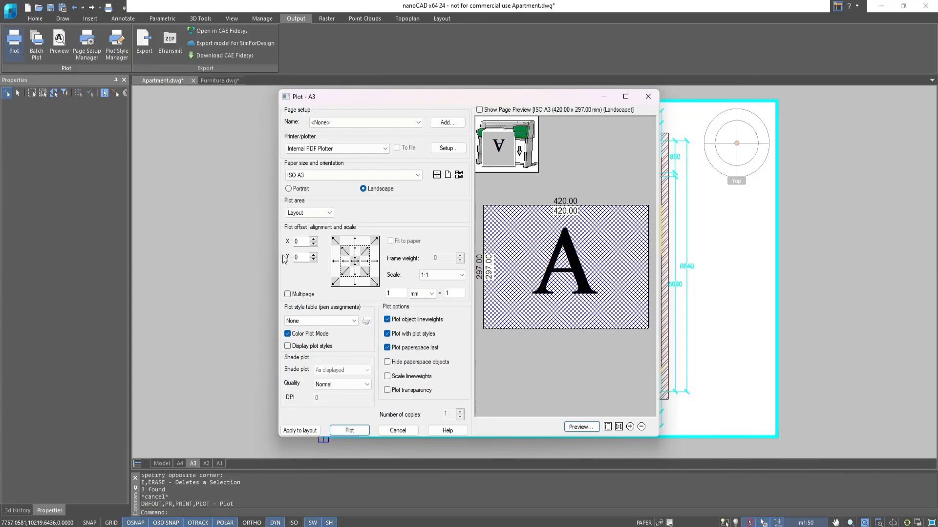
pyautogui.click(348, 321)
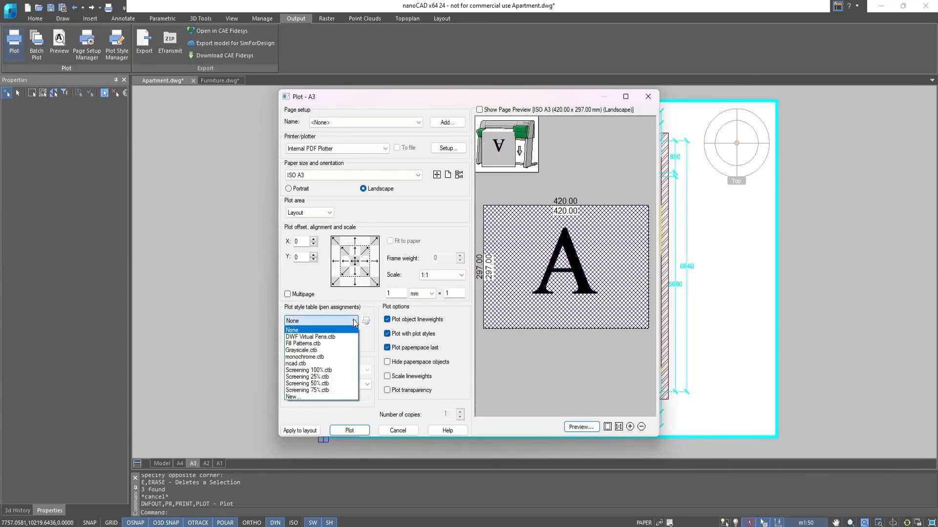
pyautogui.click(345, 357)
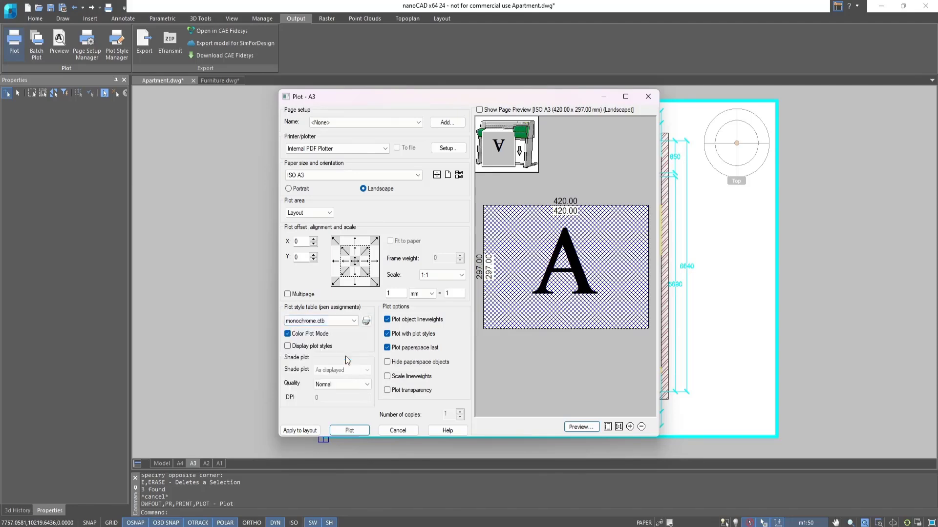
pyautogui.click(354, 432)
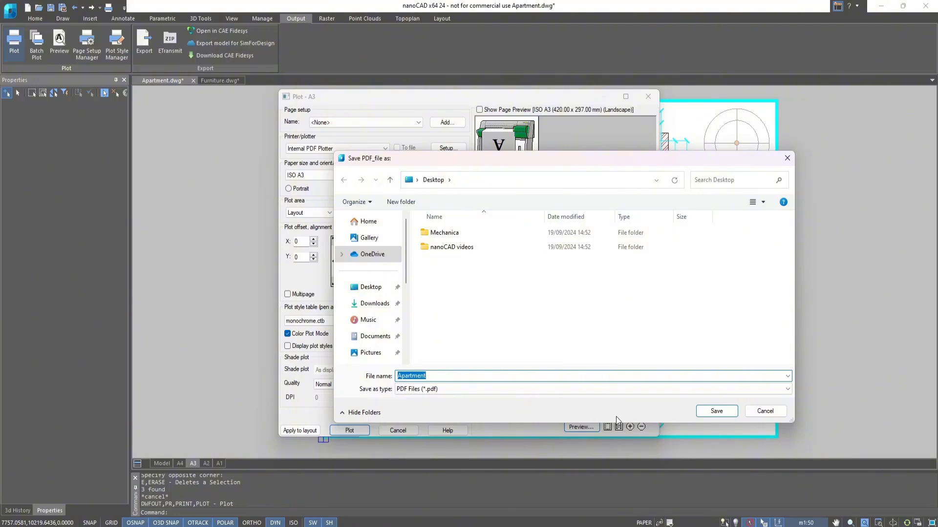
pyautogui.click(716, 411)
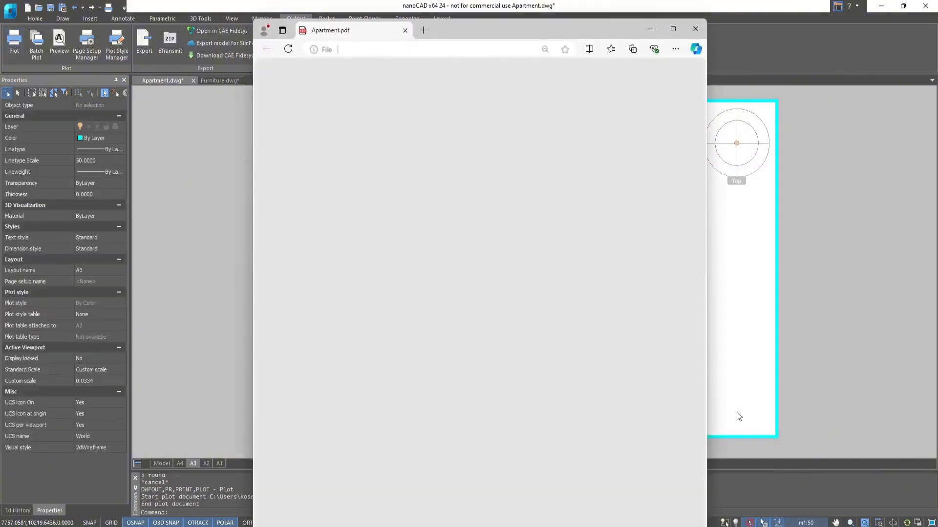